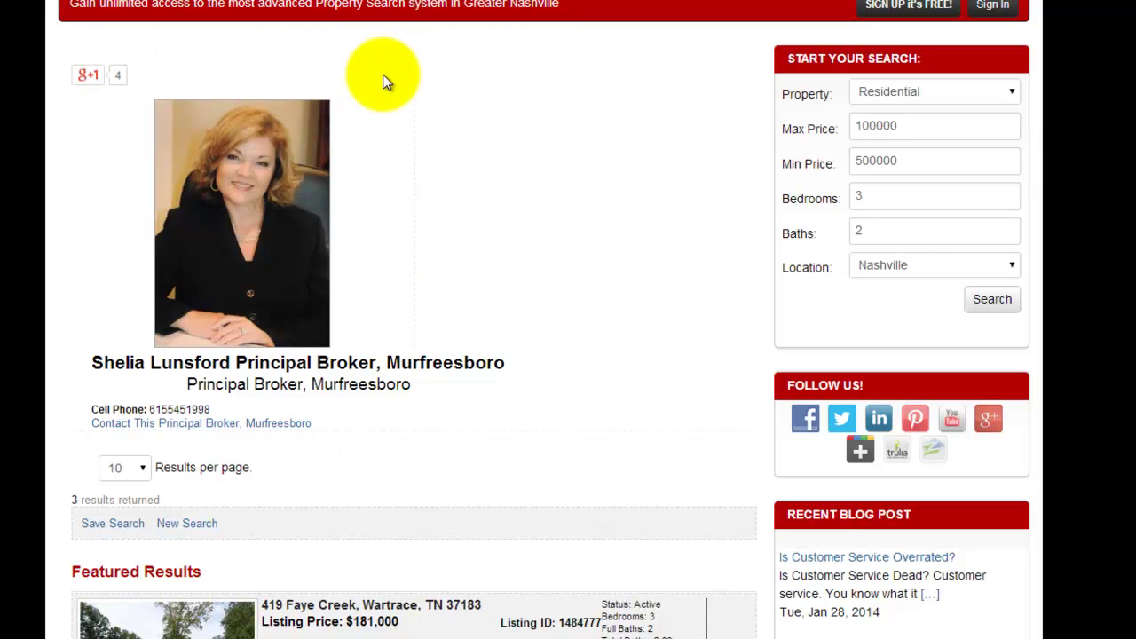
mouse_move(675, 0)
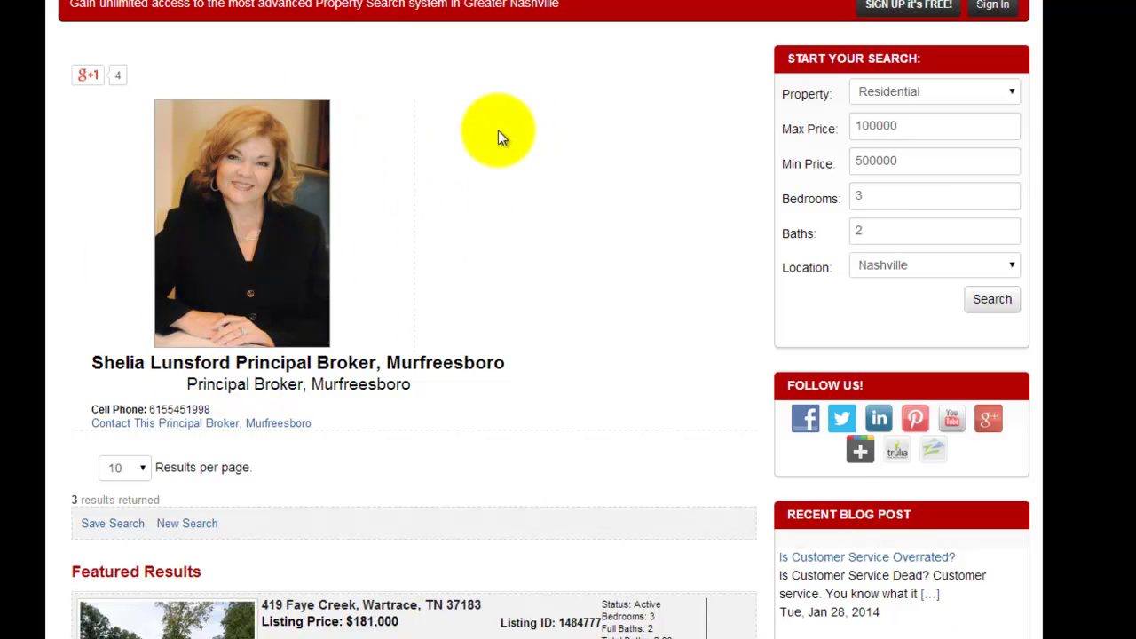
scroll(498, 133, "down", 3)
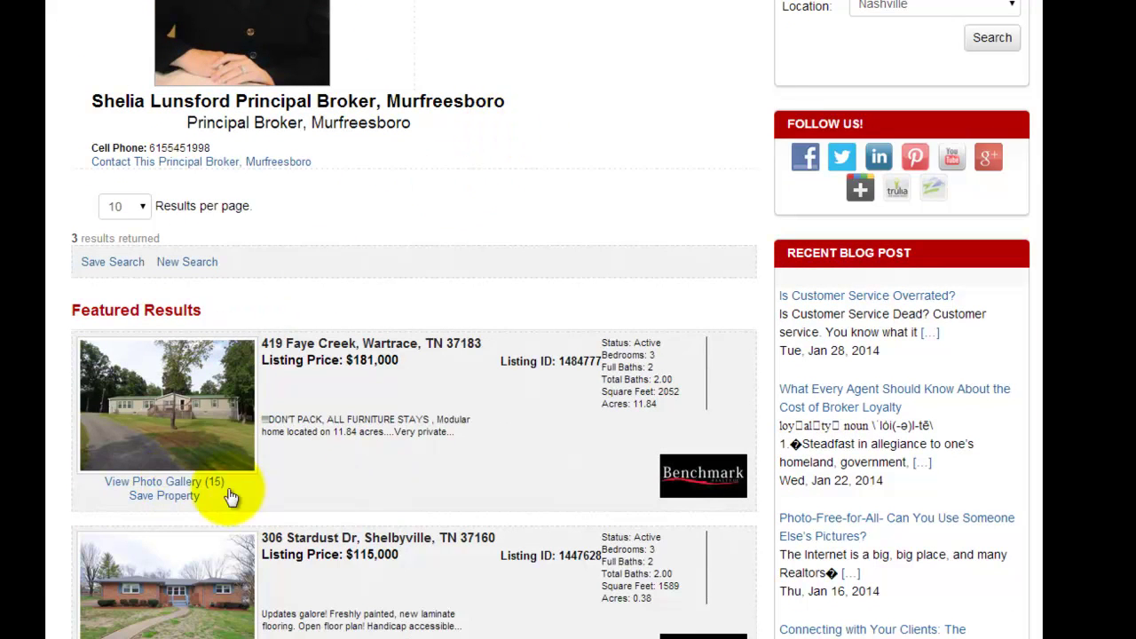
right_click(184, 421)
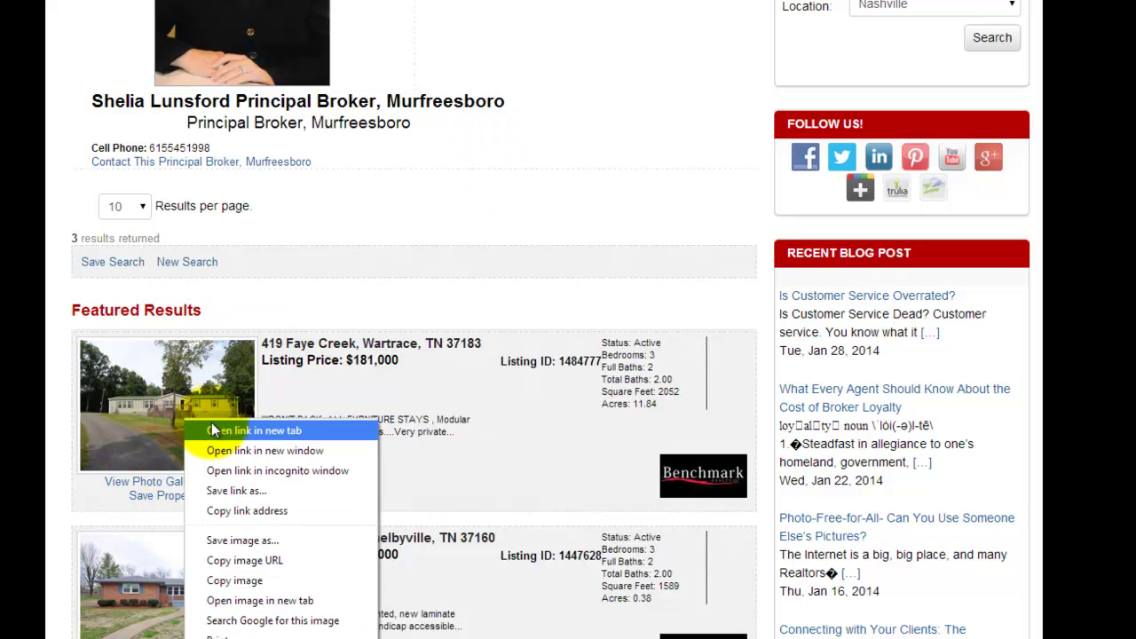
Open the listing in a new tab, then save the agent's cell phone number rewritten with dashes.
left_click(214, 430)
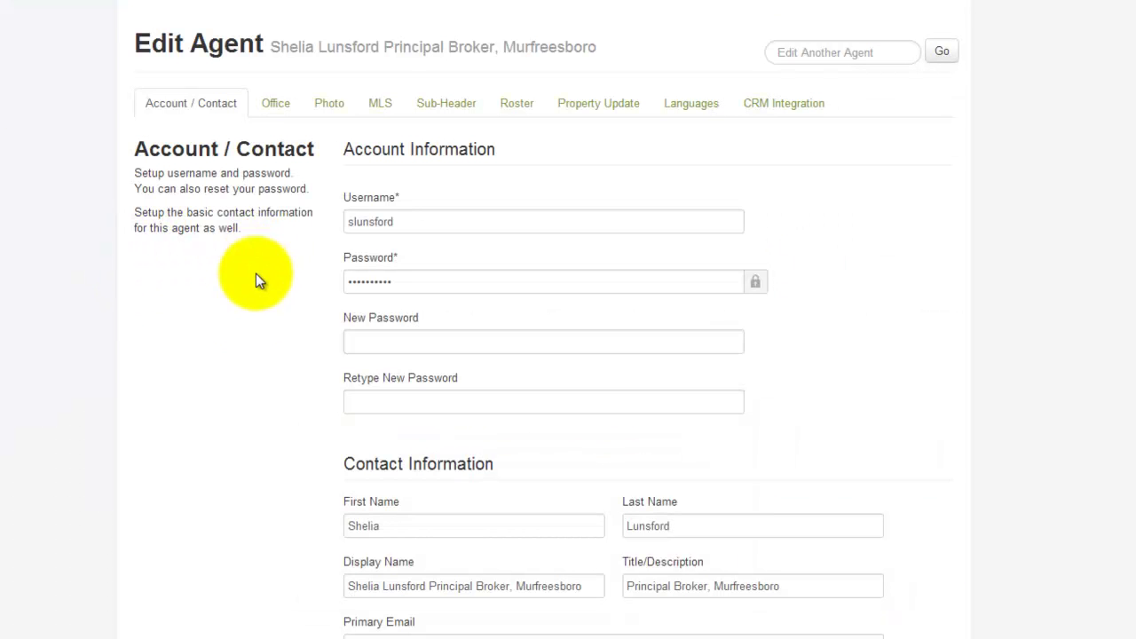
scroll(938, 280, "down", 3)
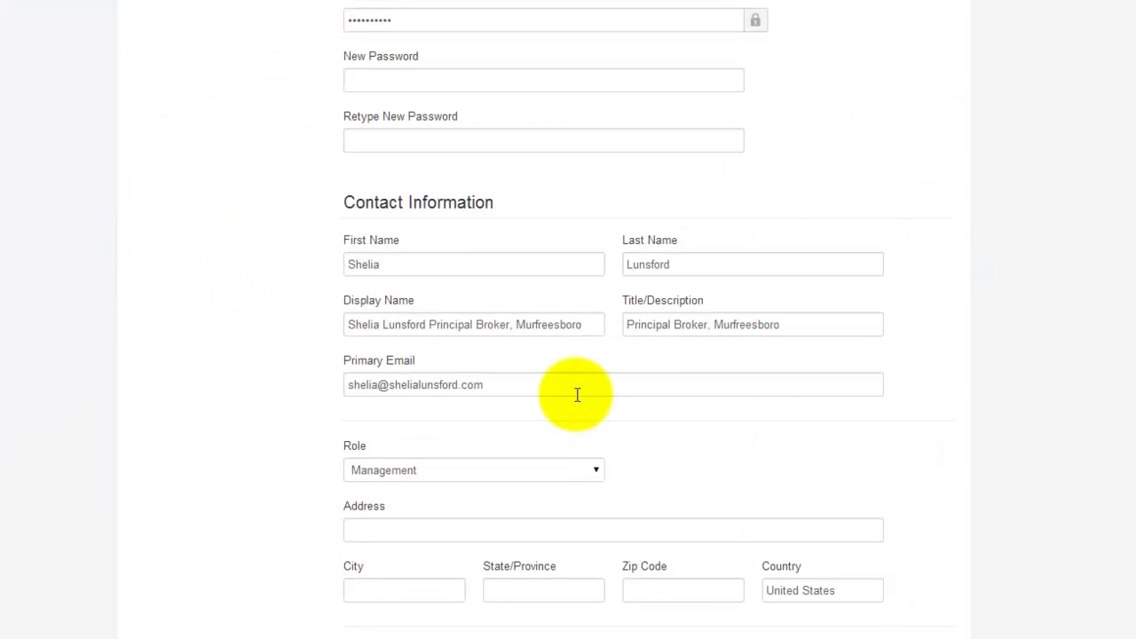
scroll(901, 182, "down", 3)
scroll(900, 182, "down", 1)
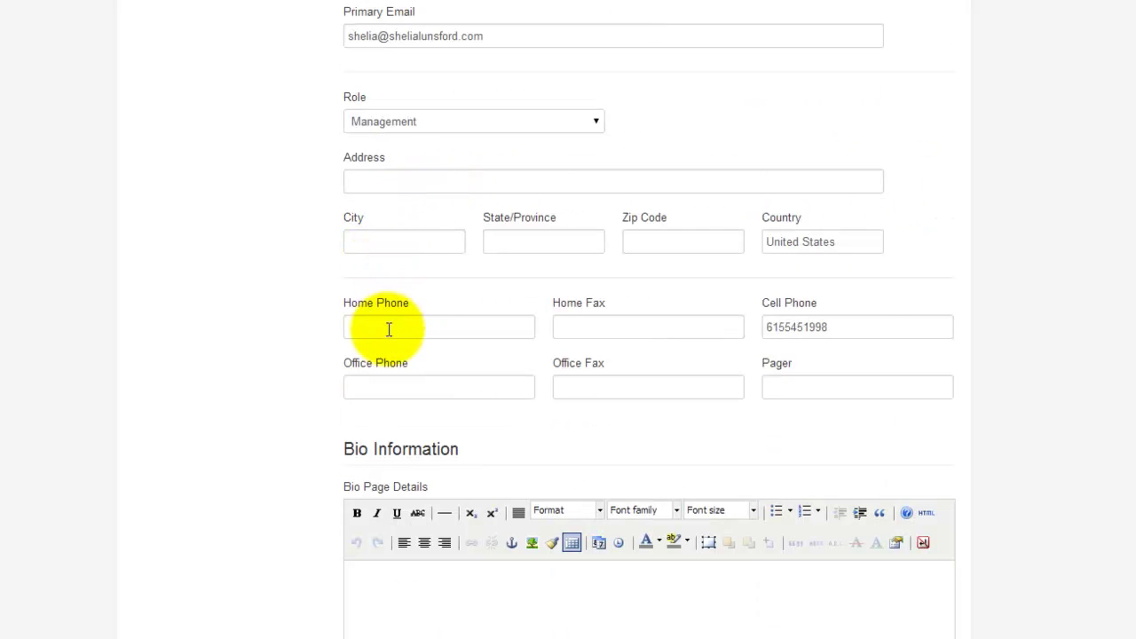
left_click(805, 331)
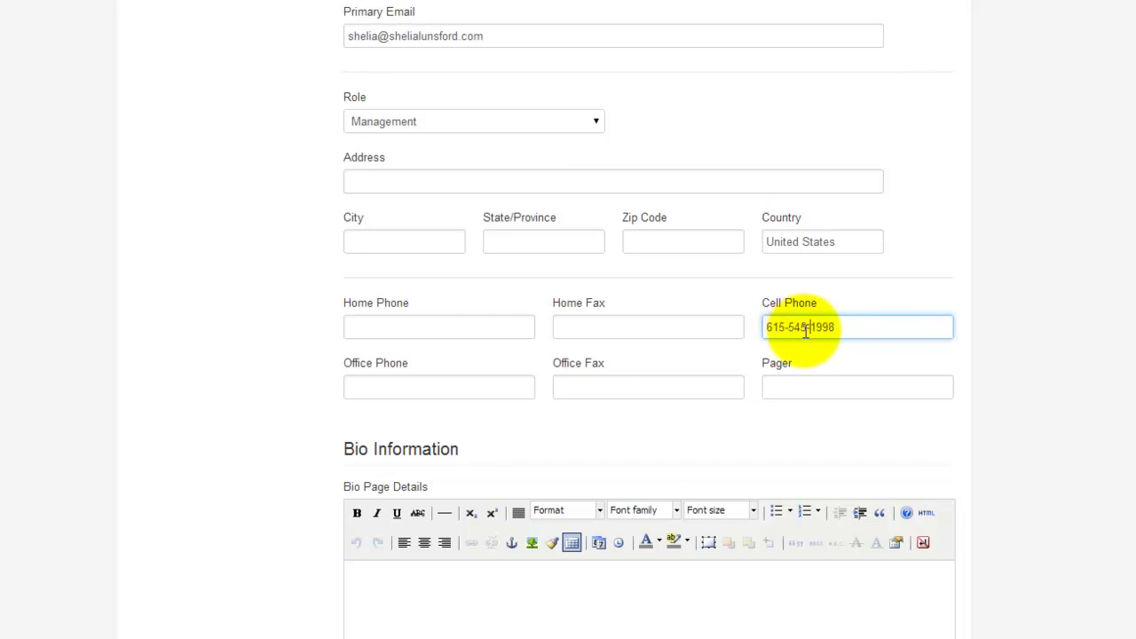
scroll(936, 173, "down", 2)
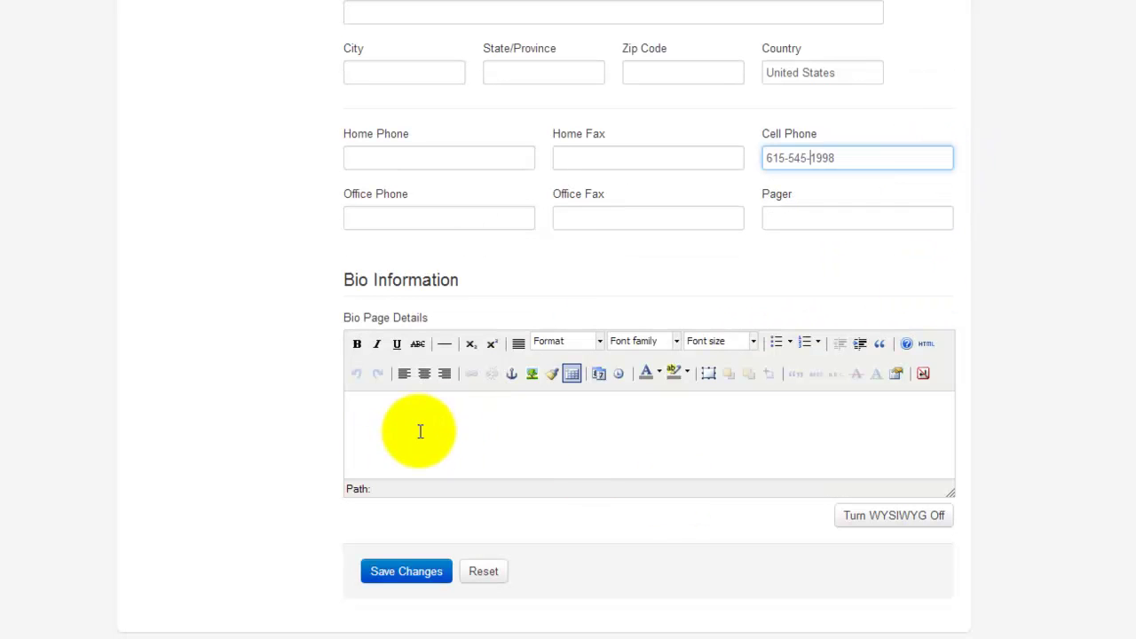
left_click(390, 568)
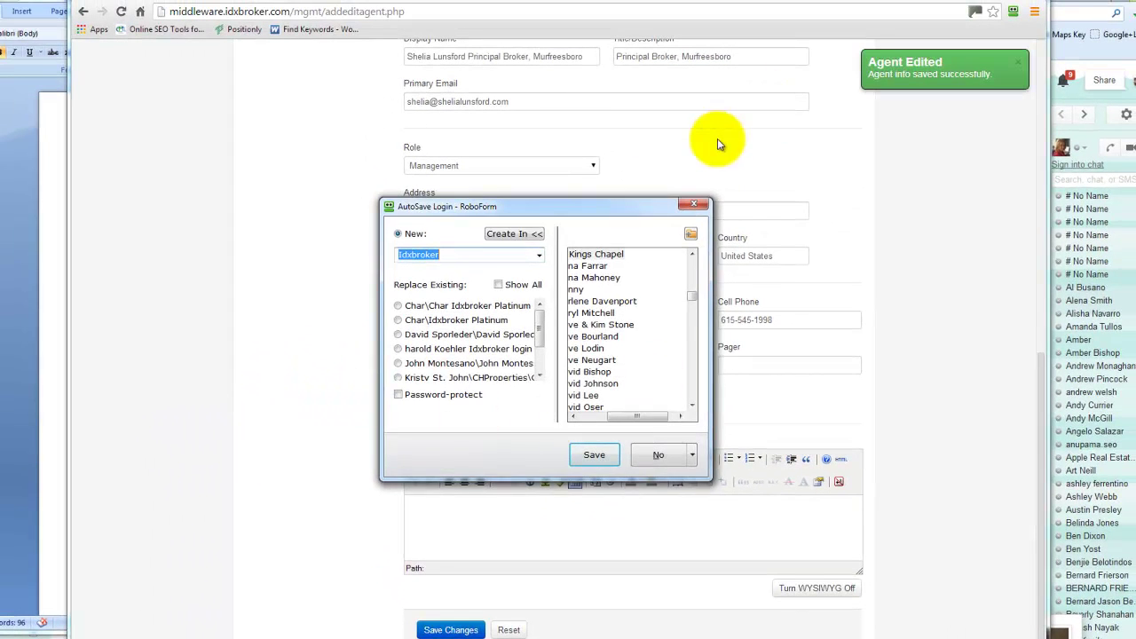
Dismiss the password-manager prompt and begin entering and retyping a new account password.
left_click(694, 204)
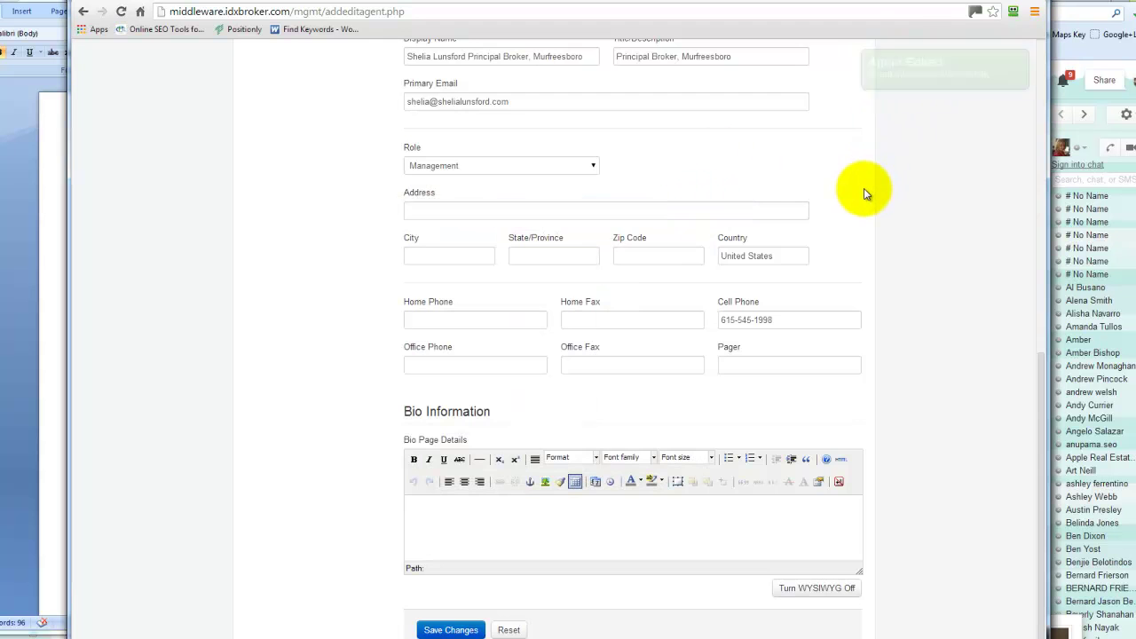
scroll(864, 188, "up", 4)
scroll(864, 188, "up", 3)
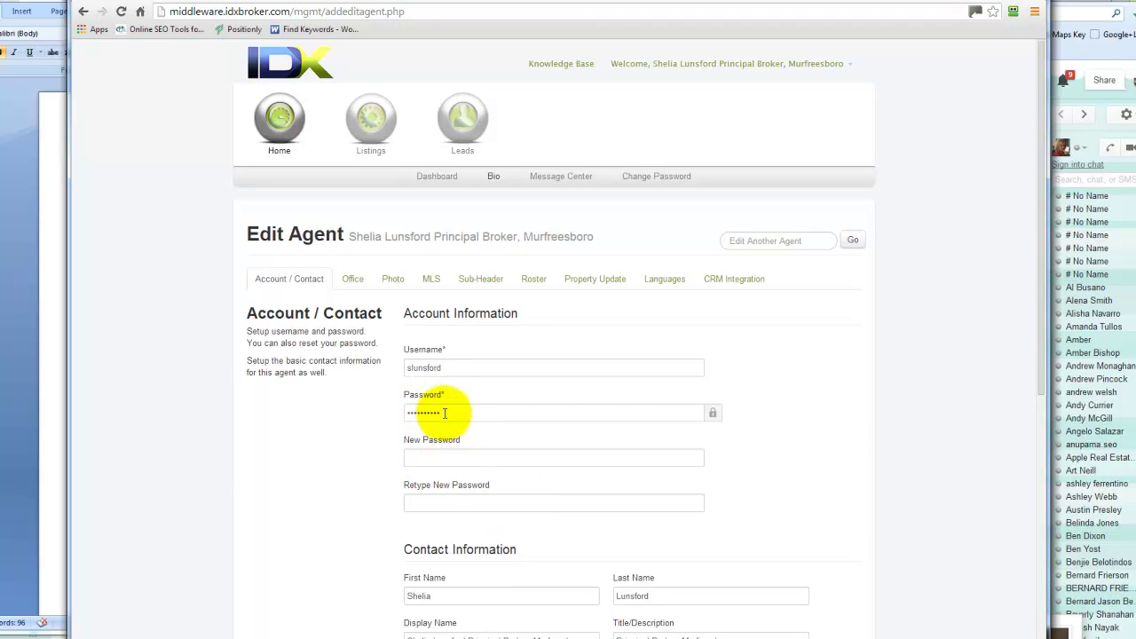
left_click(438, 457)
left_click(433, 500)
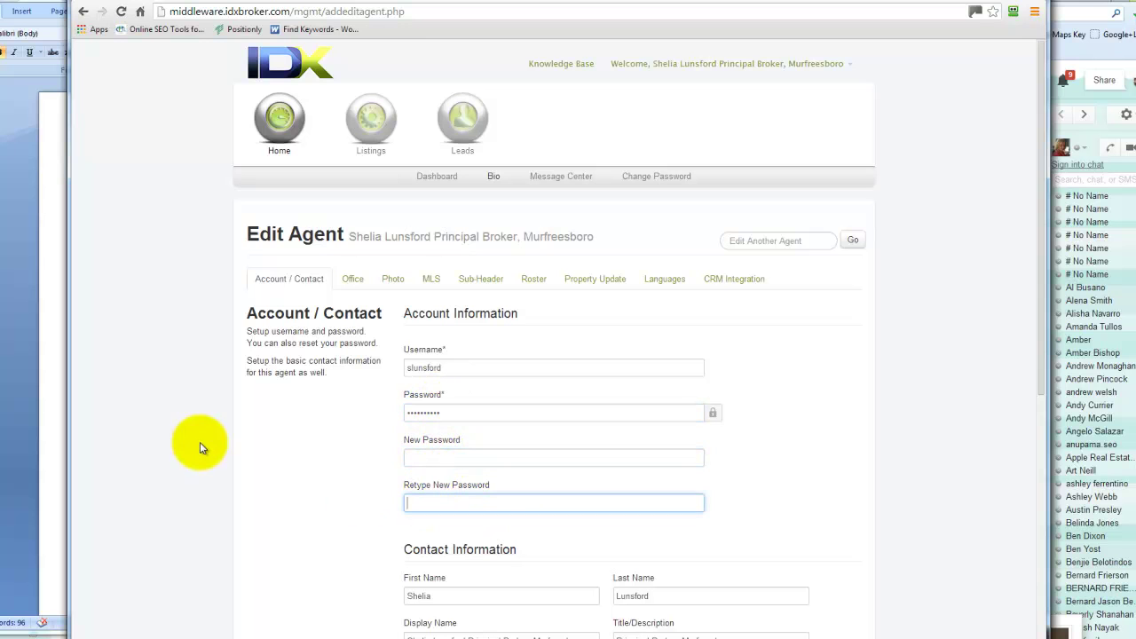
Tick the Benchmark Realty - Commercial office, discard that change, and select the agent's Photo URL.
left_click(357, 281)
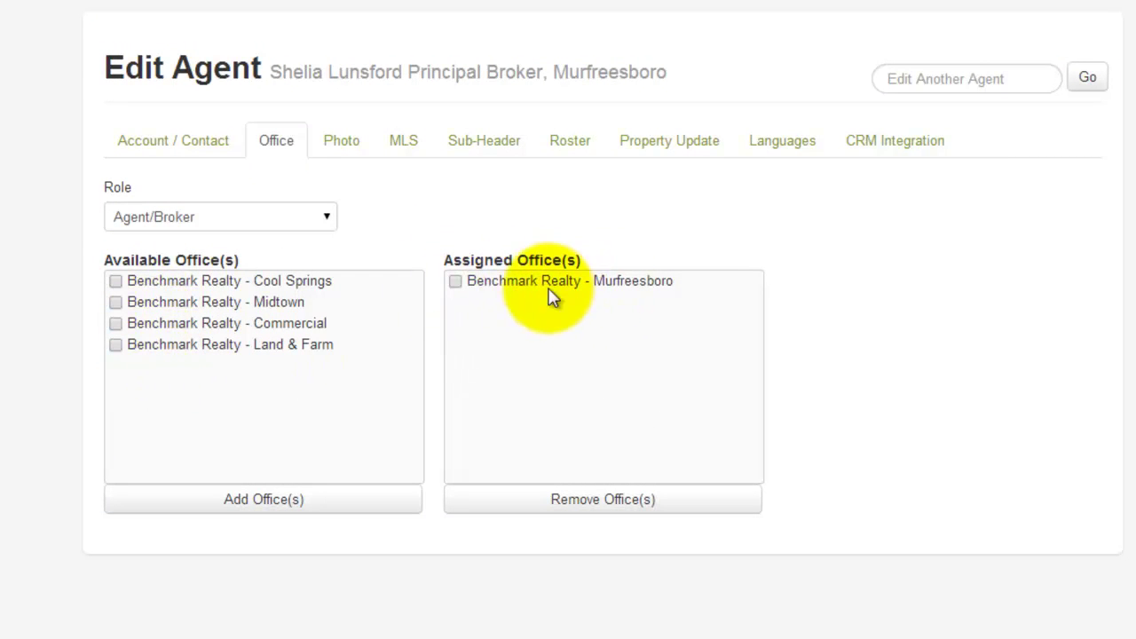
left_click(115, 325)
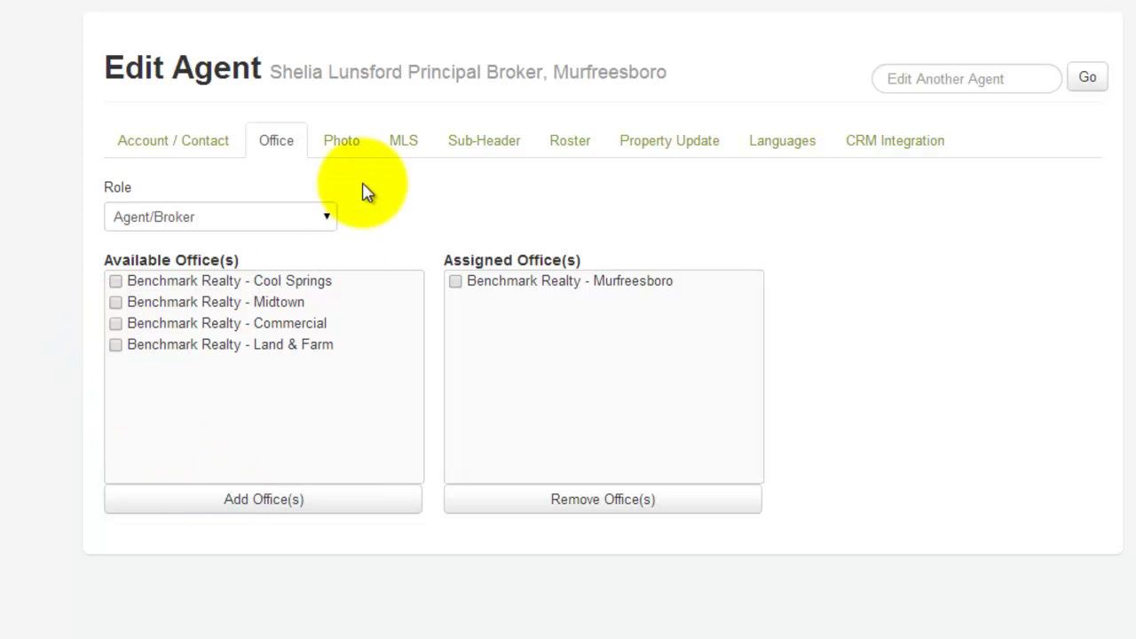
left_click(344, 146)
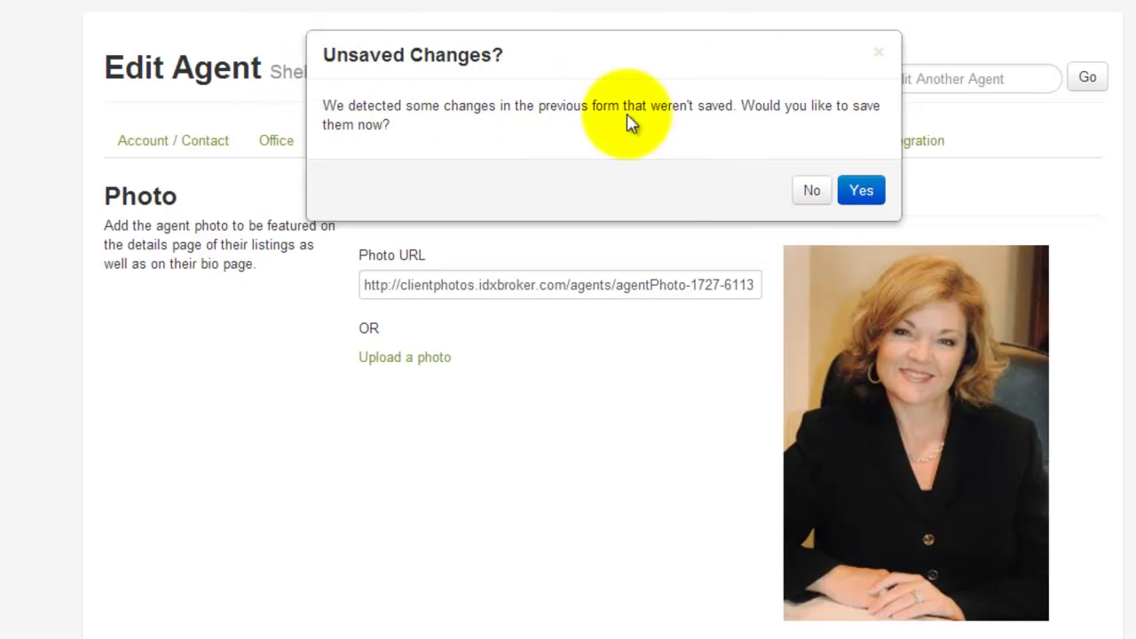
left_click(813, 191)
left_click(819, 29)
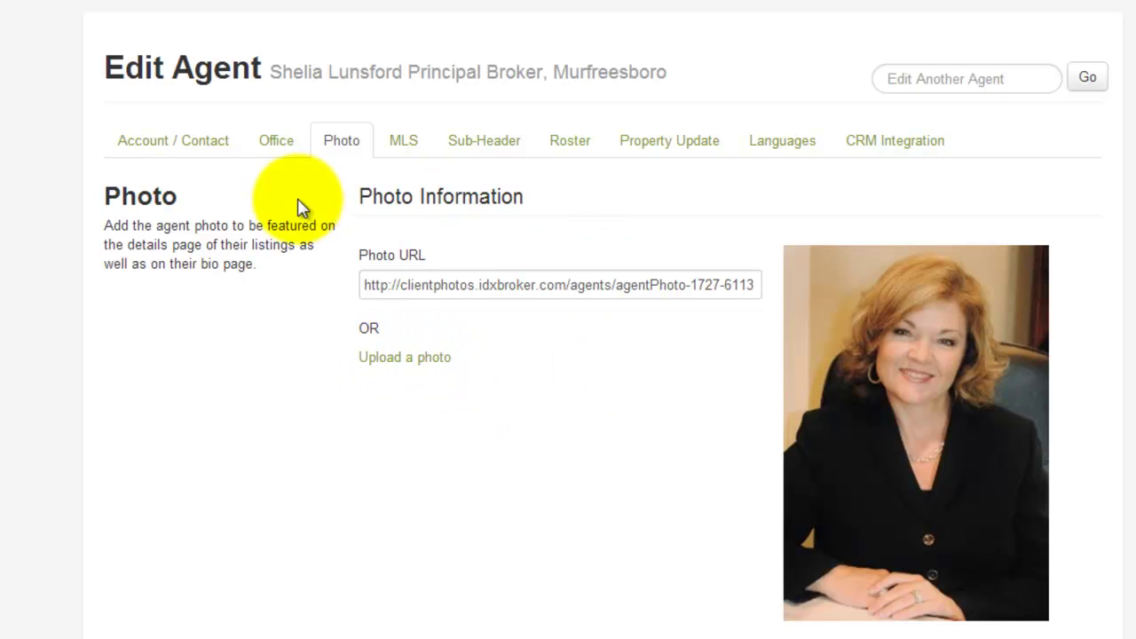
left_click_drag(366, 287, 760, 285)
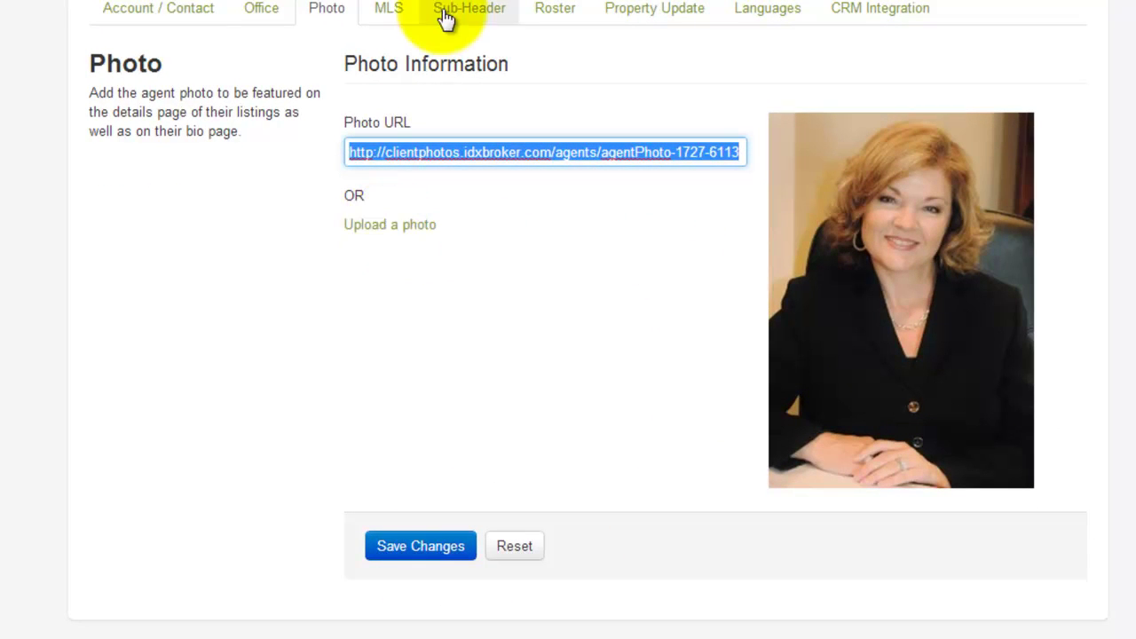
Check the agent's MLS Agent ID list, keep the current ID, and reach the Sub-Header settings.
left_click(395, 18)
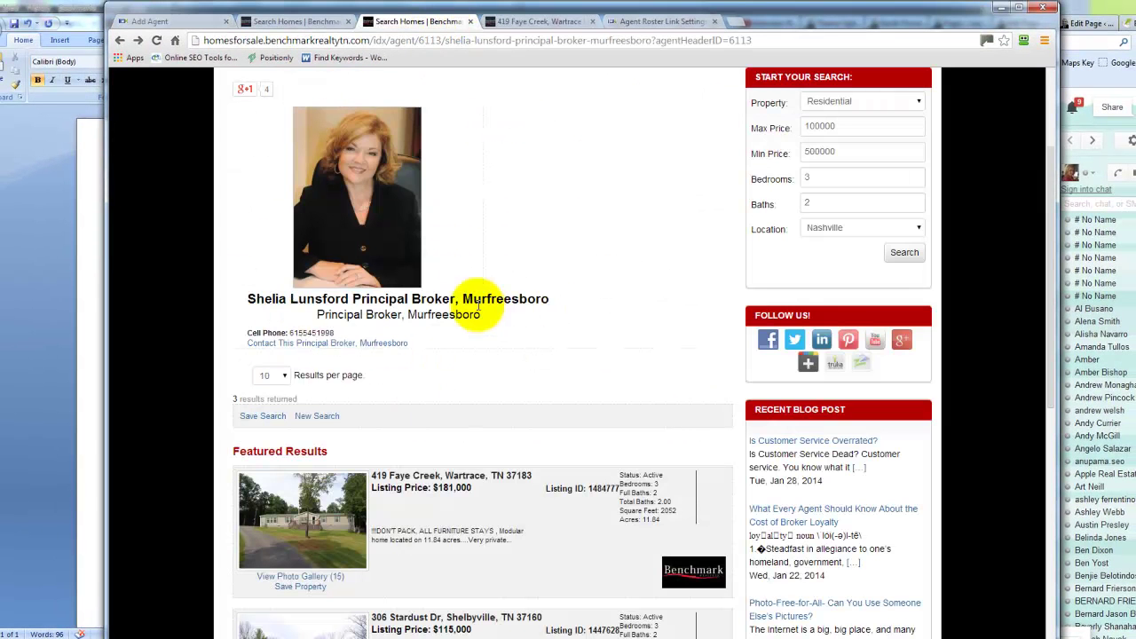
scroll(715, 284, "down", 3)
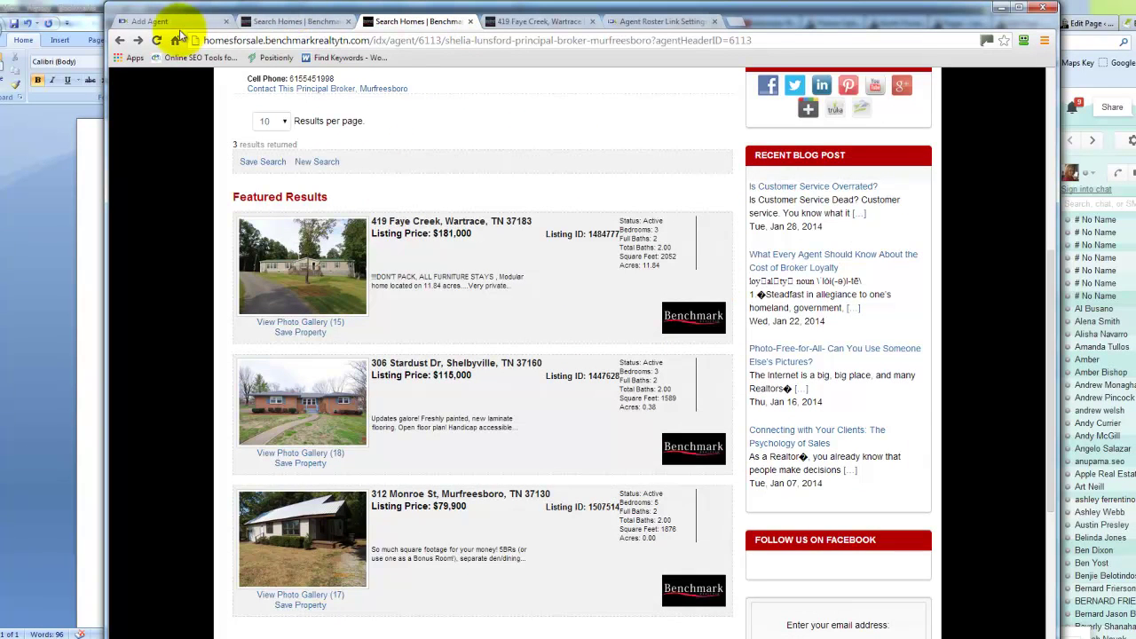
left_click(153, 23)
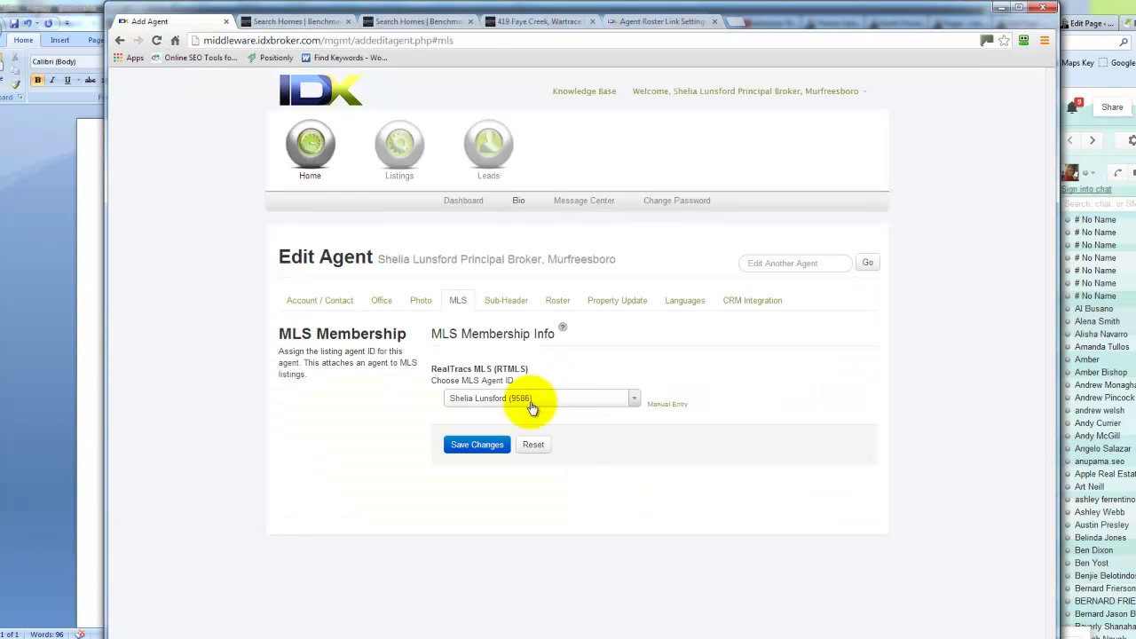
left_click(634, 401)
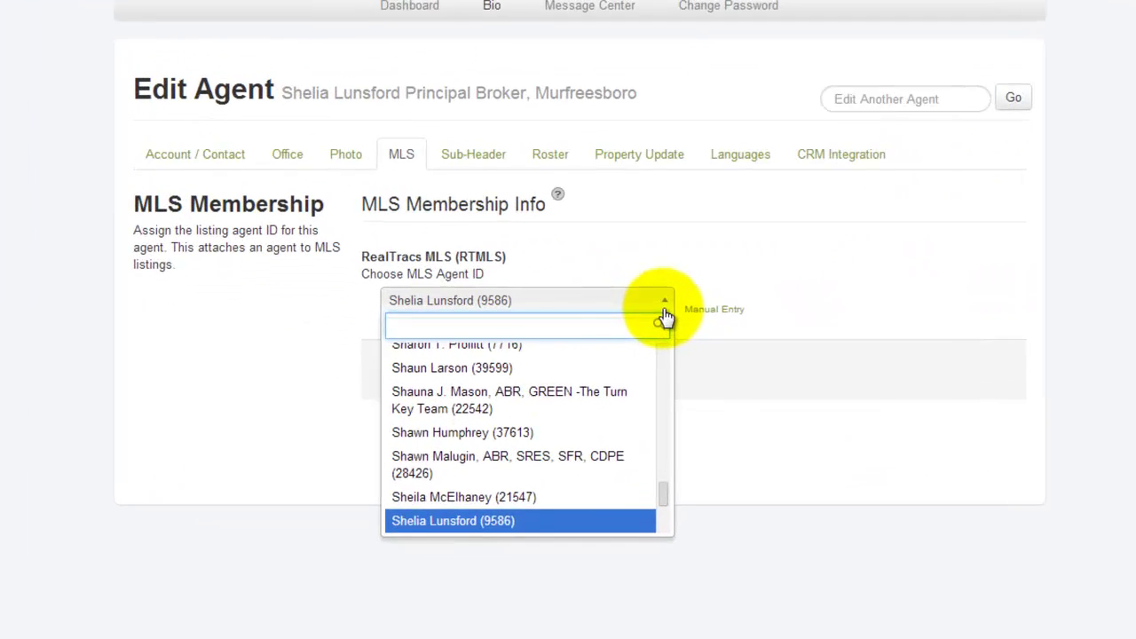
scroll(558, 499, "down", 2)
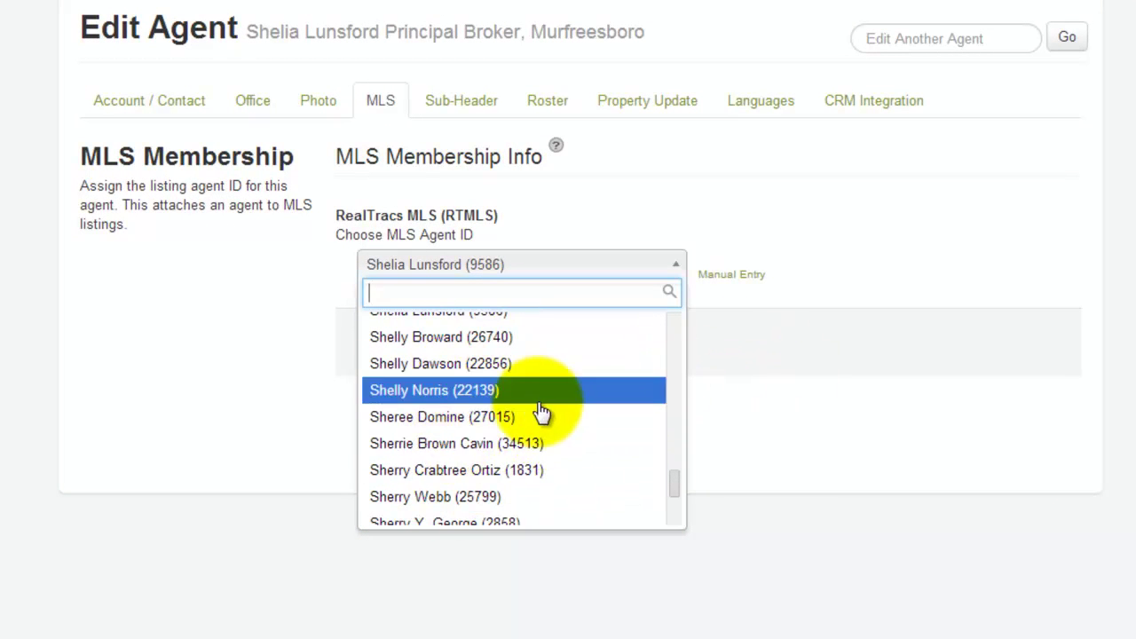
left_click(797, 296)
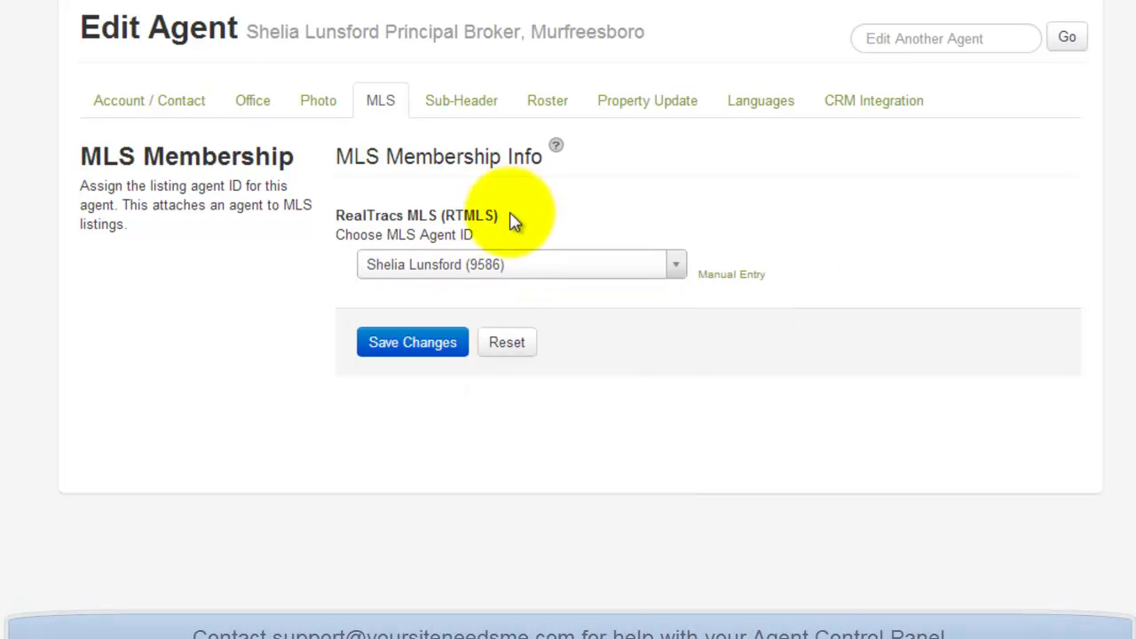
left_click(439, 108)
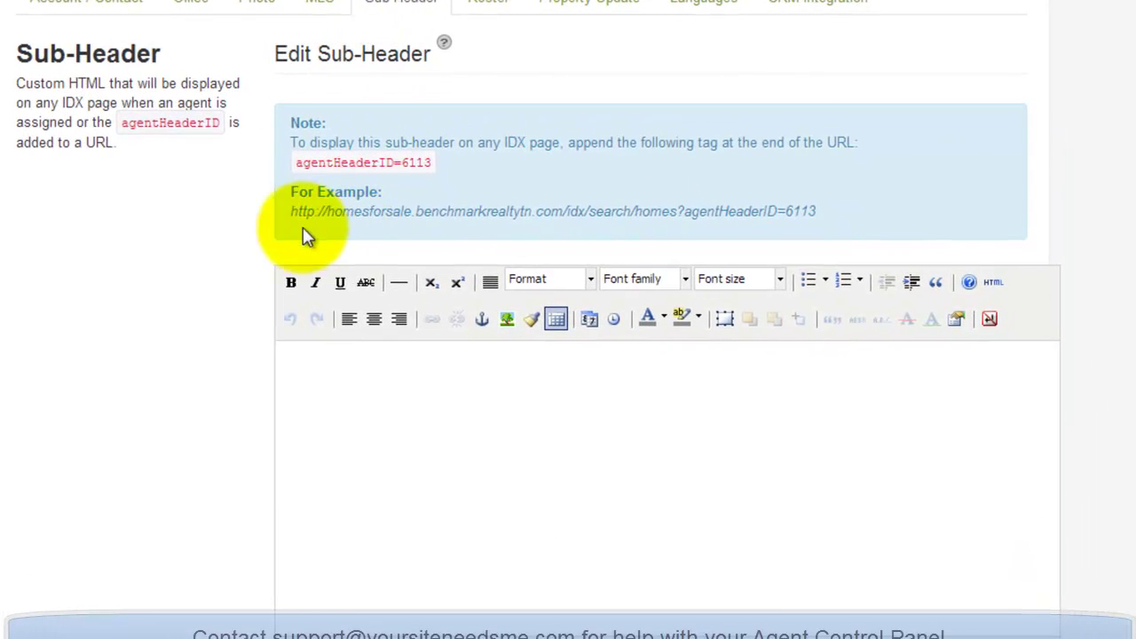
Inspect the example search URL ending in agentHeaderID=6113, then return to the empty sub-header editor.
left_click_drag(290, 213, 819, 228)
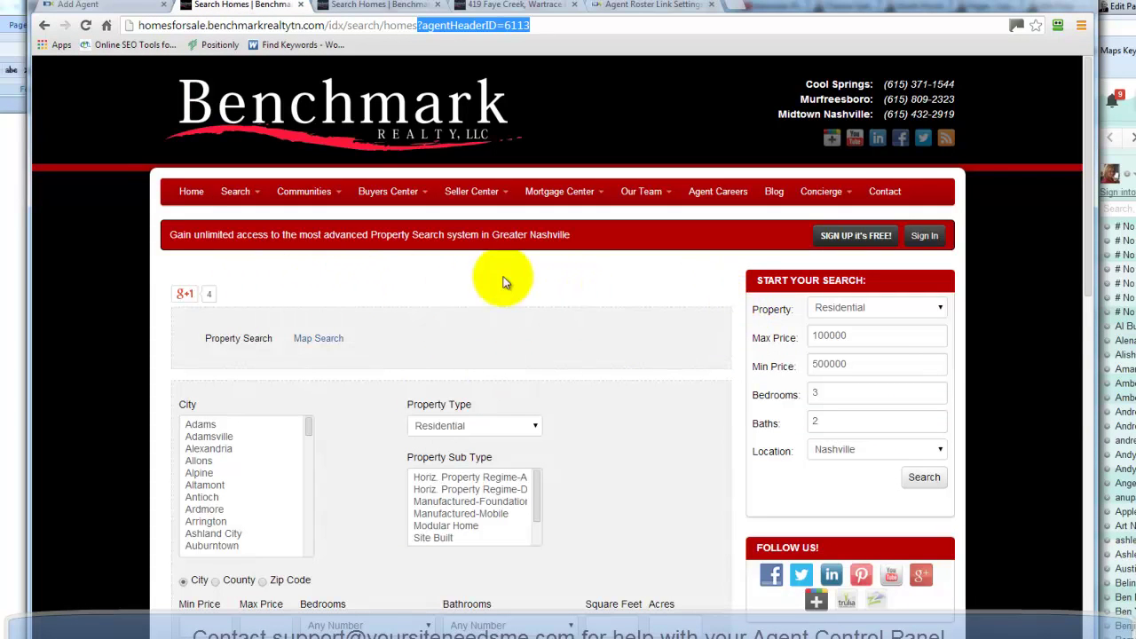
scroll(735, 295, "down", 2)
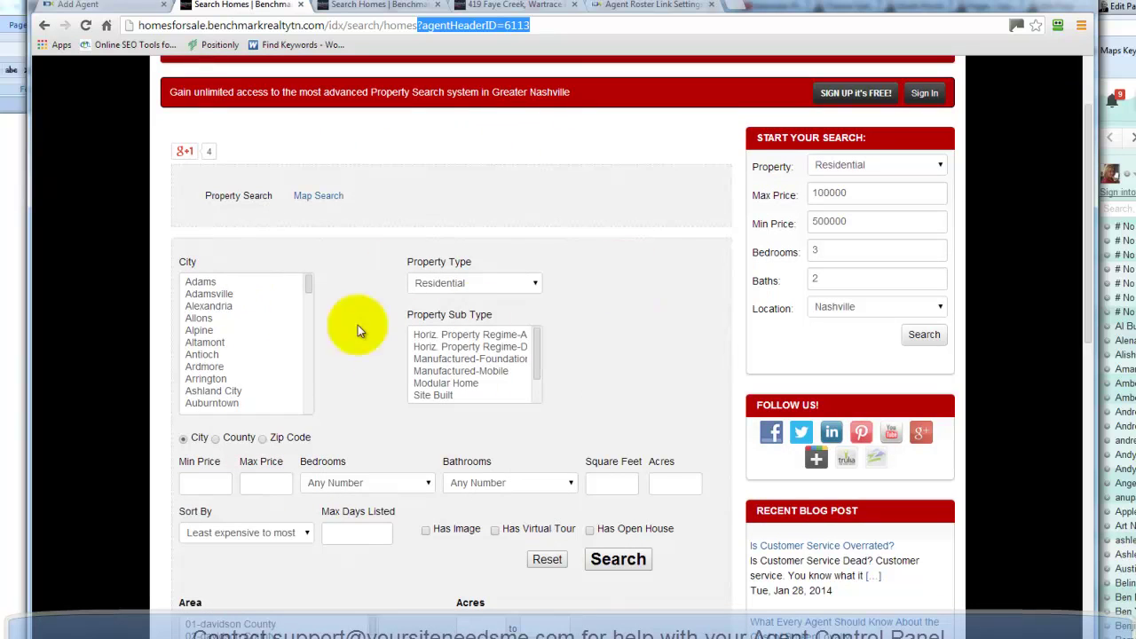
left_click(655, 337)
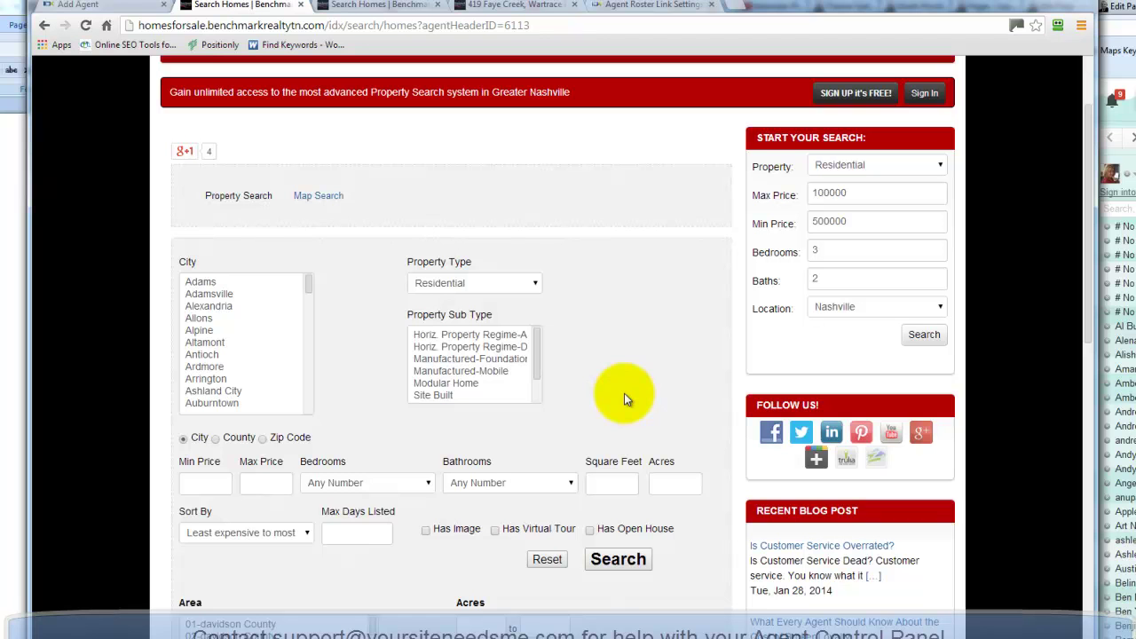
scroll(657, 373, "up", 2)
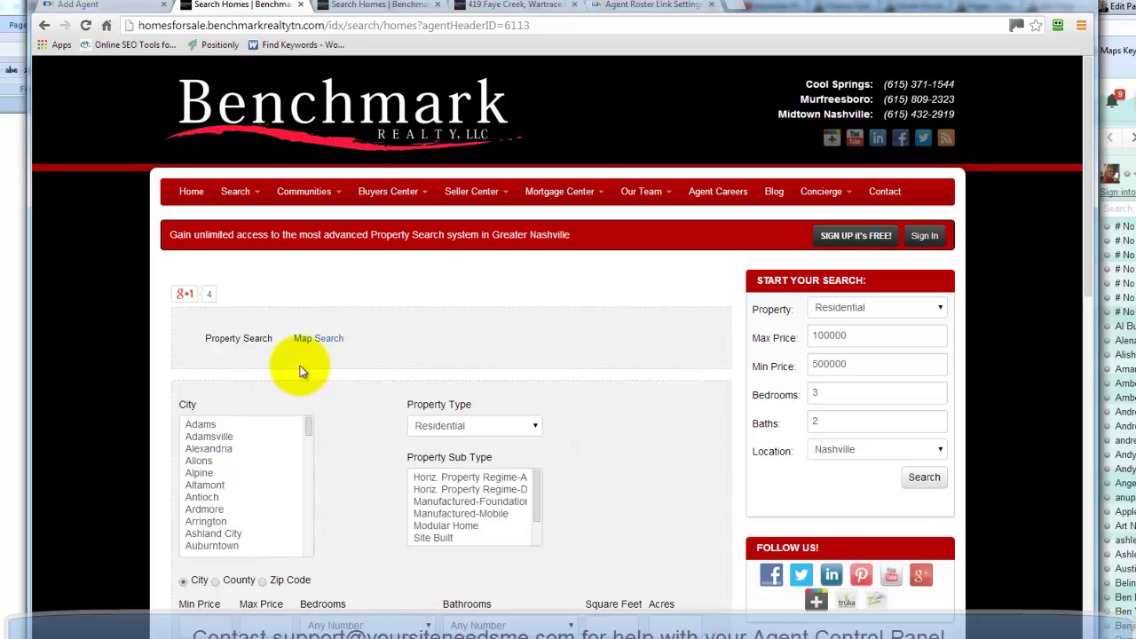
left_click(74, 7)
left_click(483, 582)
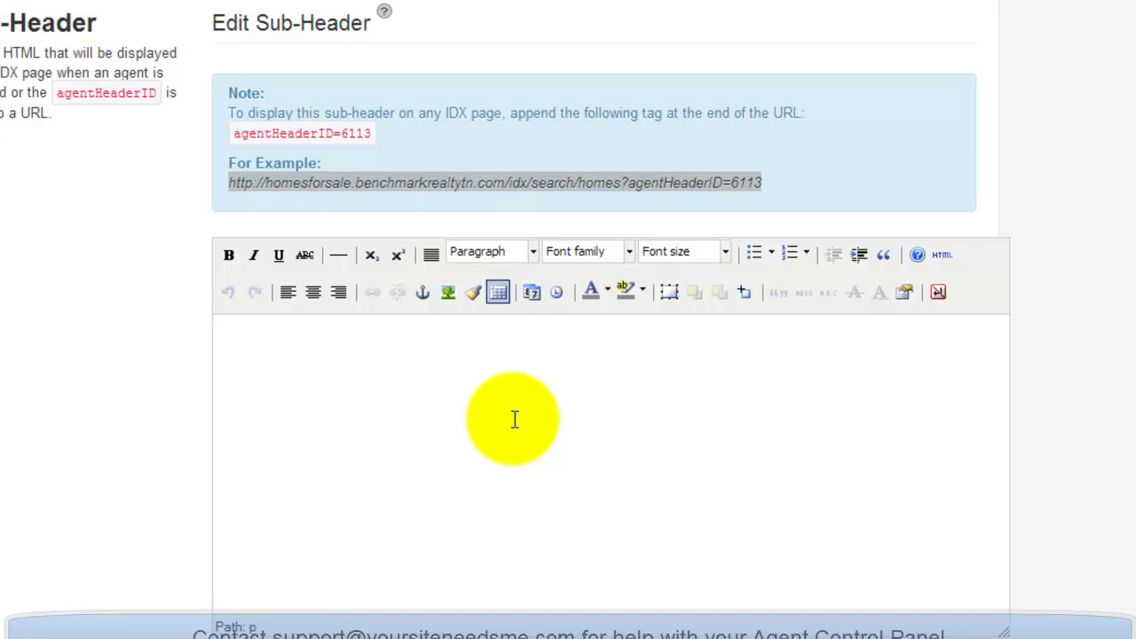
Type a sub-header inviting visitors to get in touch about listings, ending 'Call me direct at' plus the number's start.
type("f you see any listings that you are interest")
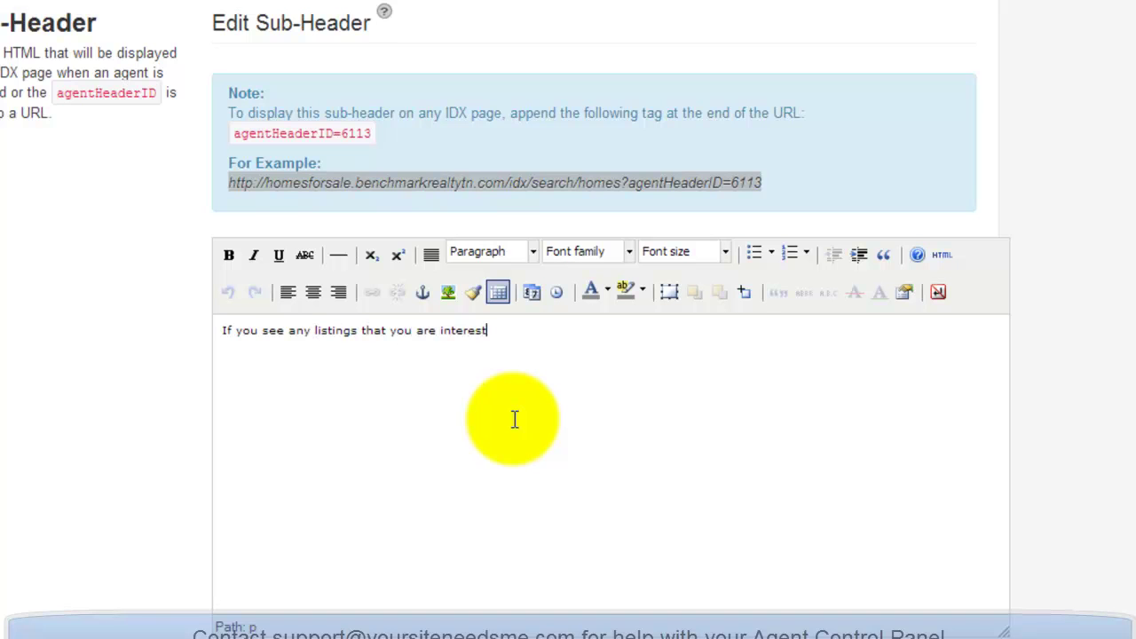
type("ed in, please contact me! I ca")
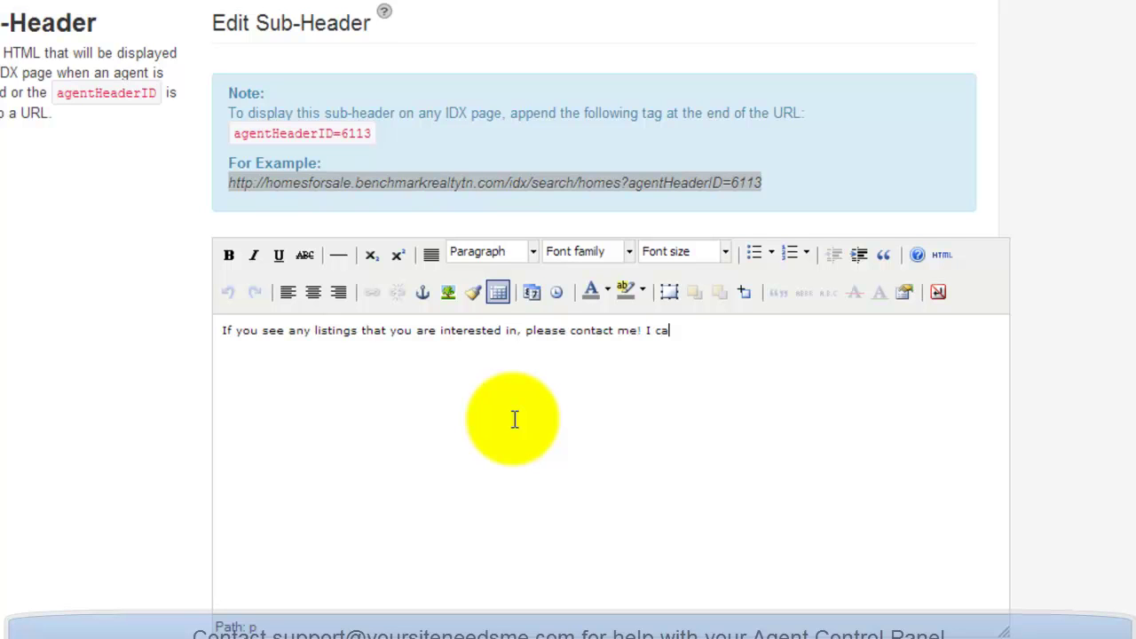
type("n often pull more")
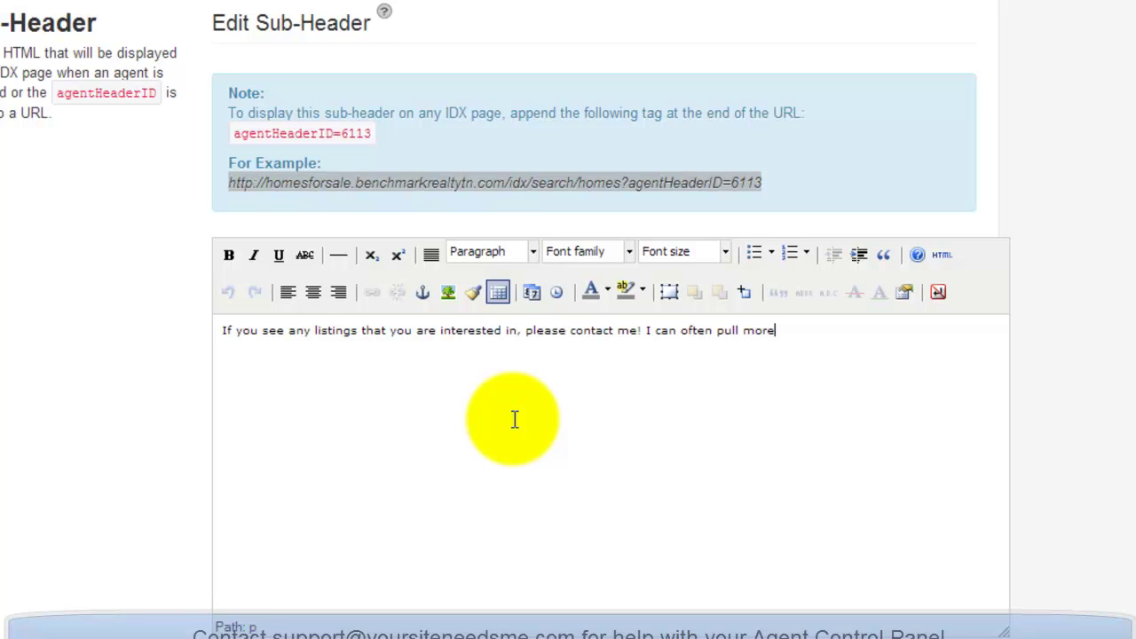
type(" details for that property than y")
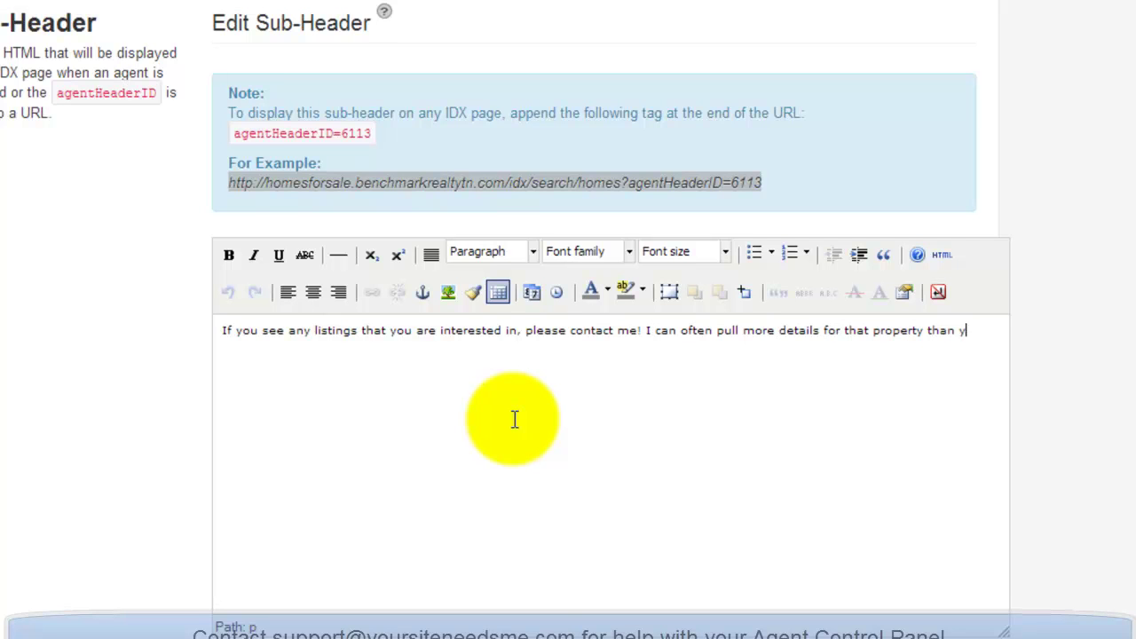
type("ou will")
type("all me direct at")
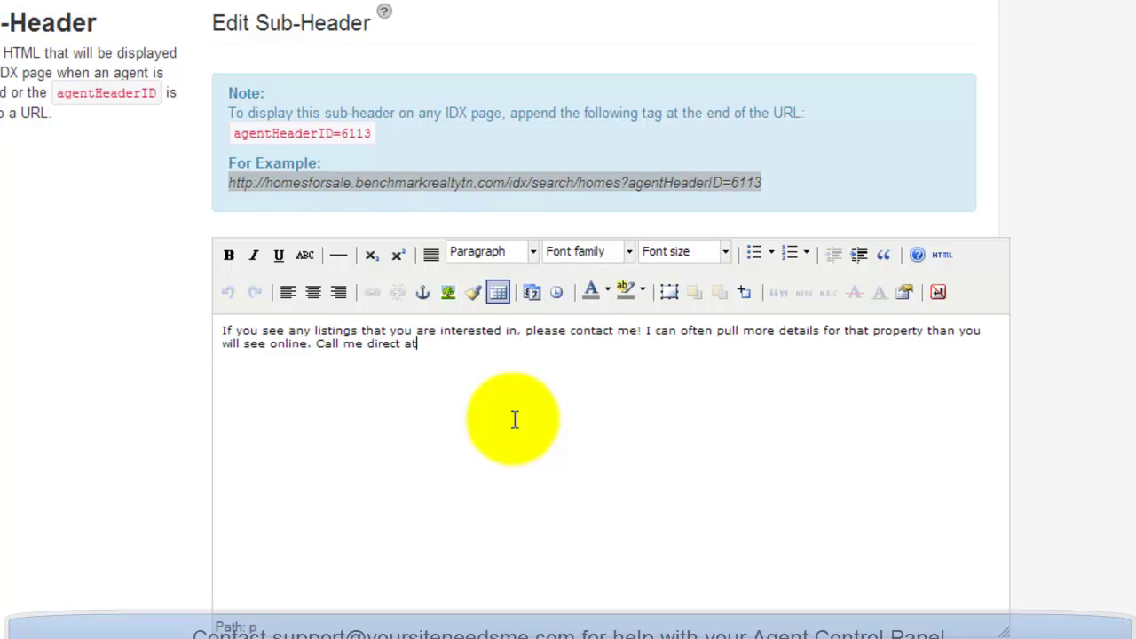
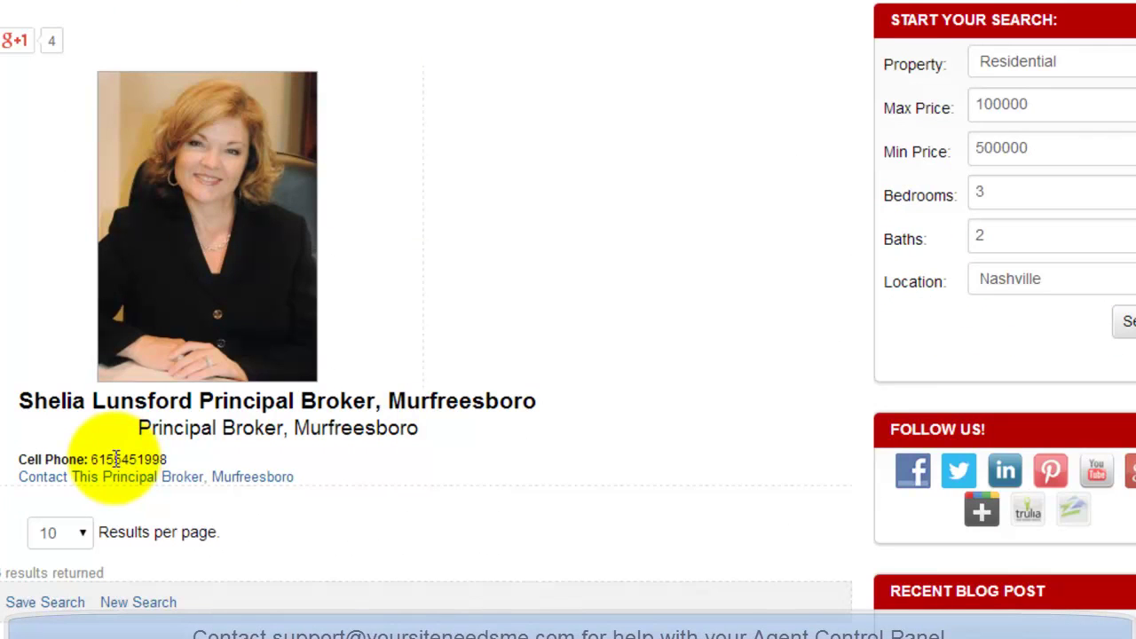
Finish the phone number, then make the sub-header paragraph 14pt, bold and centered.
left_click_drag(115, 459, 166, 453)
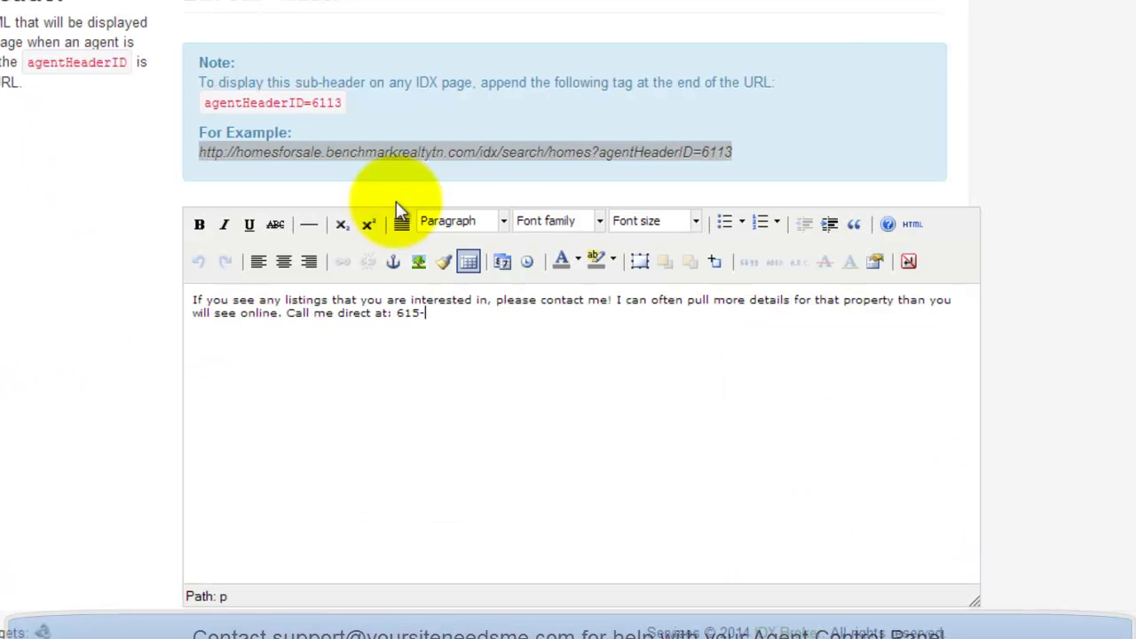
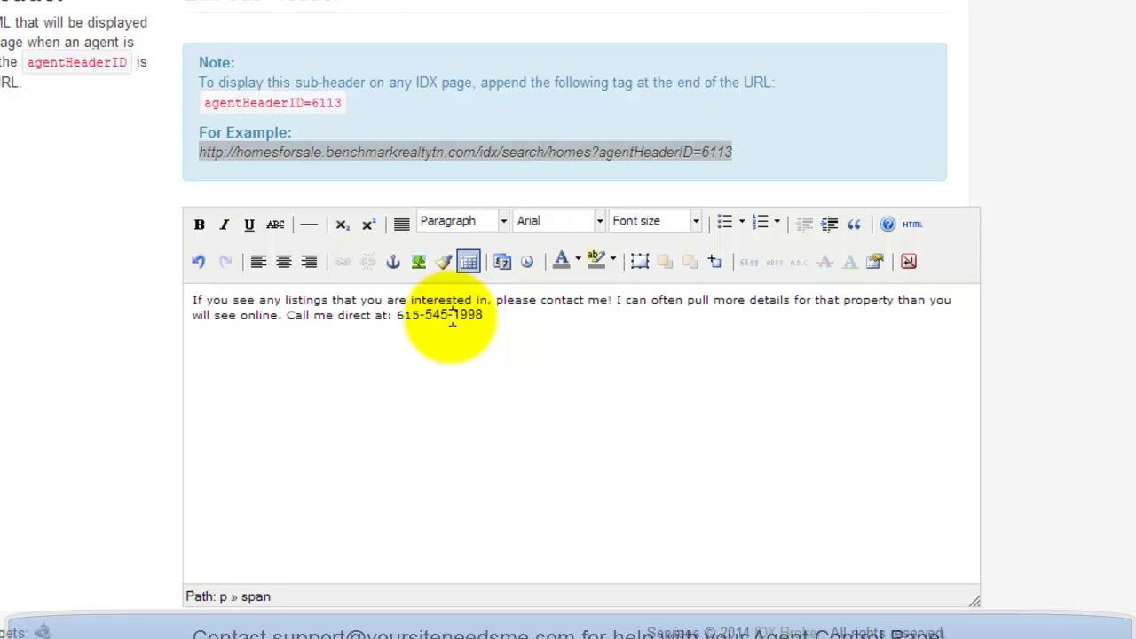
left_click_drag(484, 316, 195, 298)
left_click(503, 221)
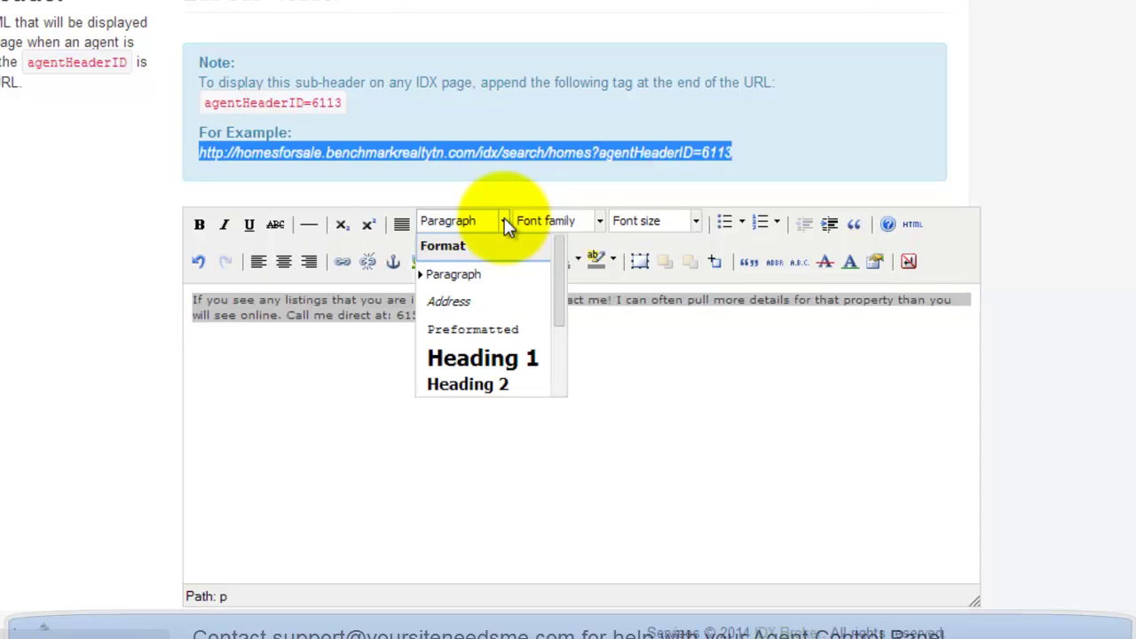
scroll(504, 297, "down", 2)
scroll(505, 296, "up", 2)
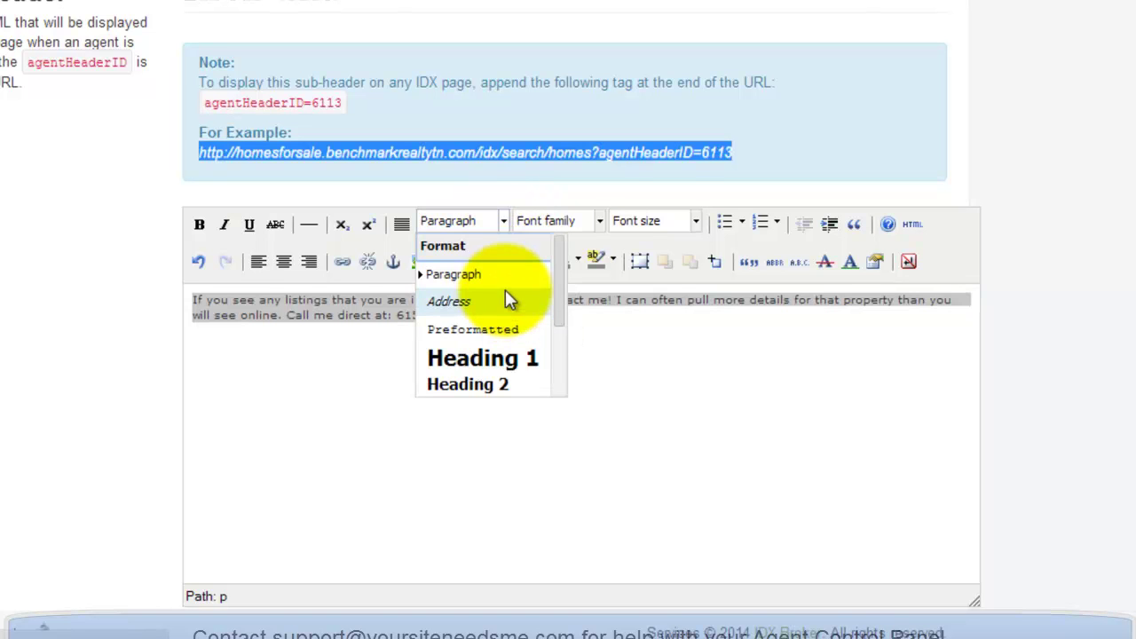
left_click(695, 222)
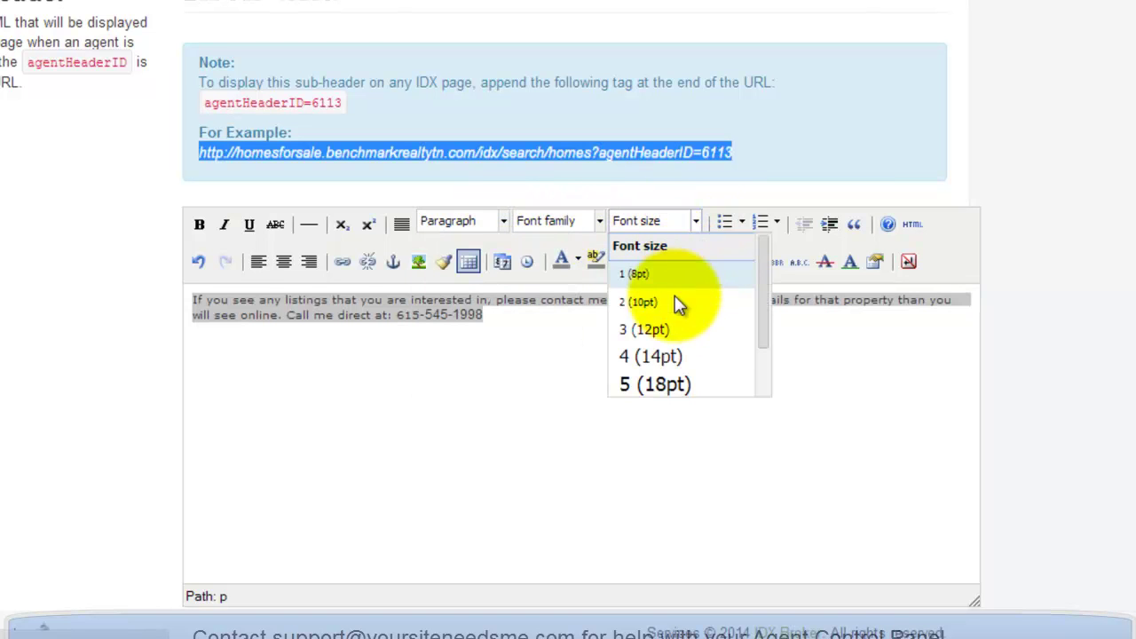
left_click(677, 357)
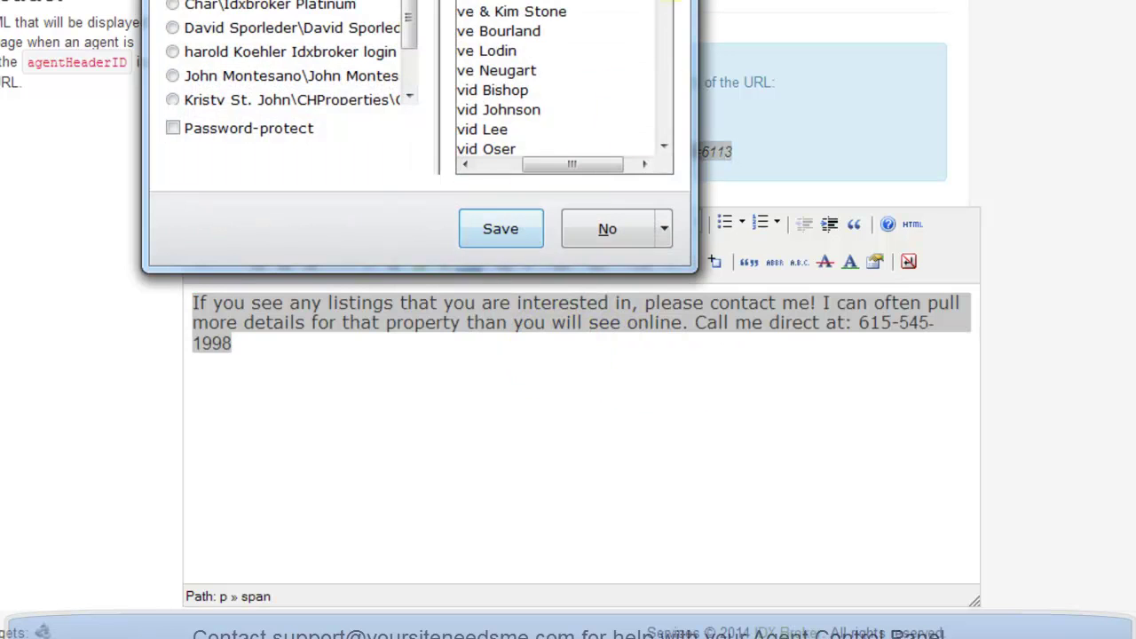
left_click(607, 229)
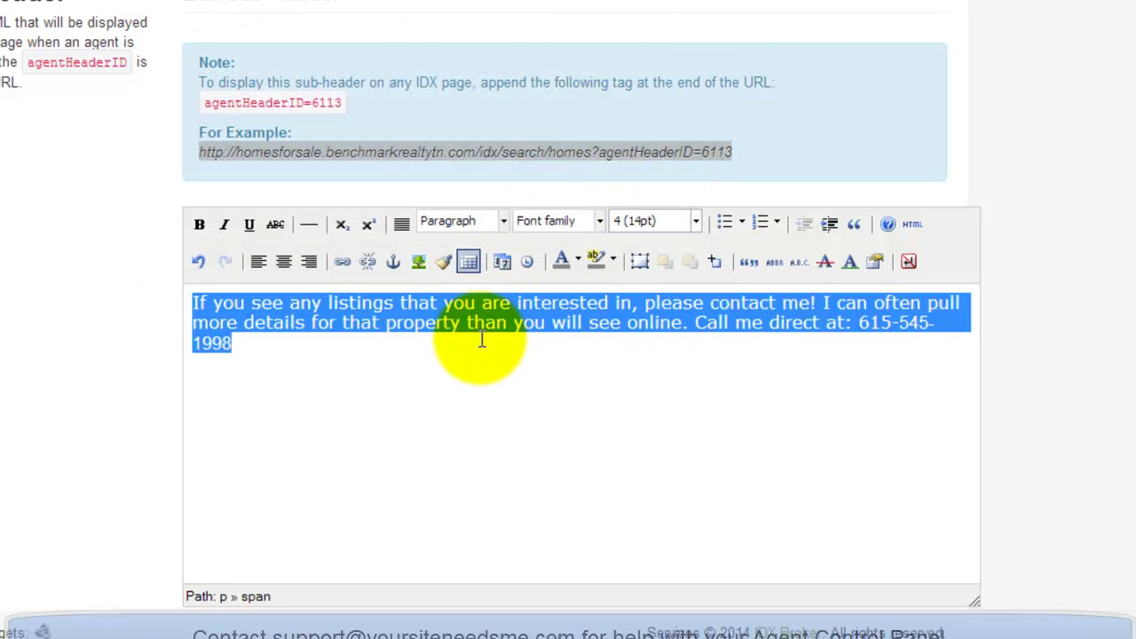
key("ctrl+b")
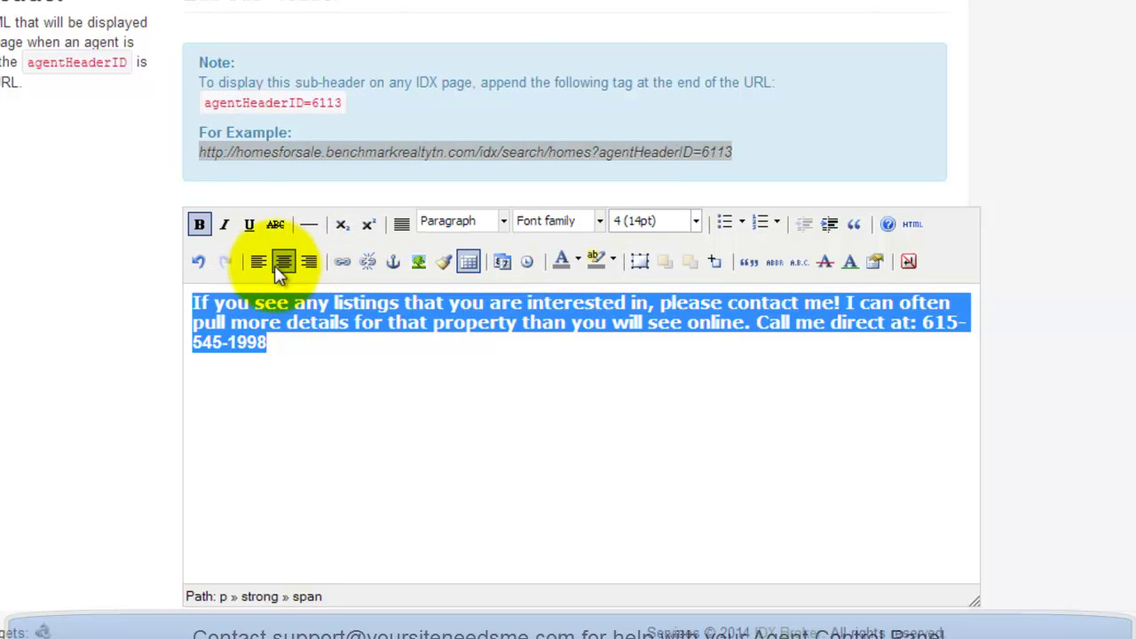
left_click(283, 261)
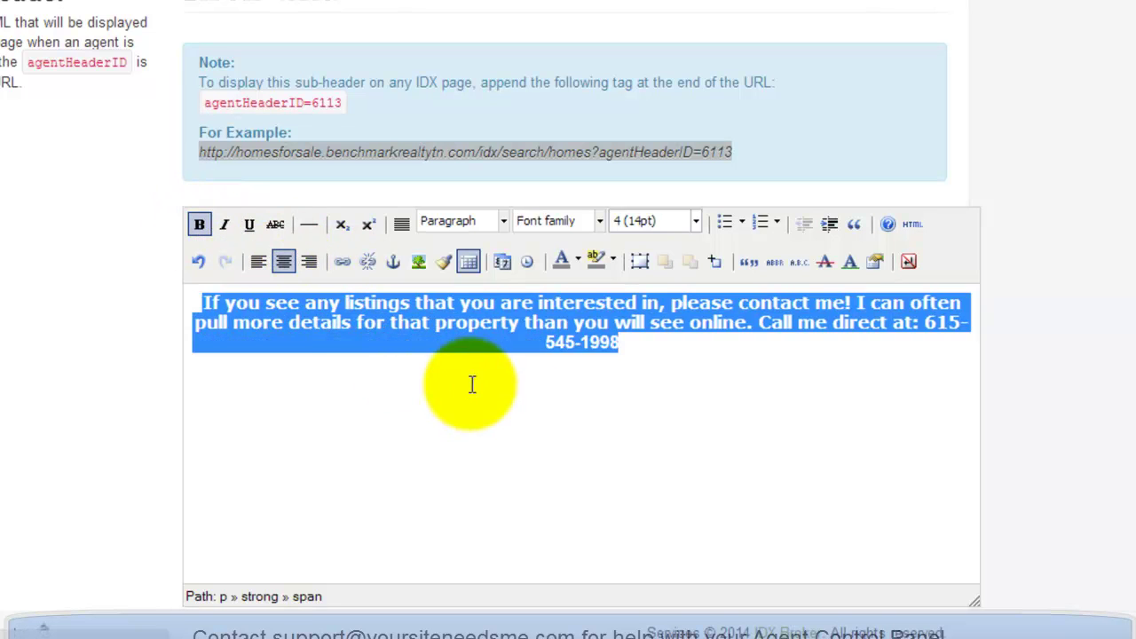
left_click(556, 374)
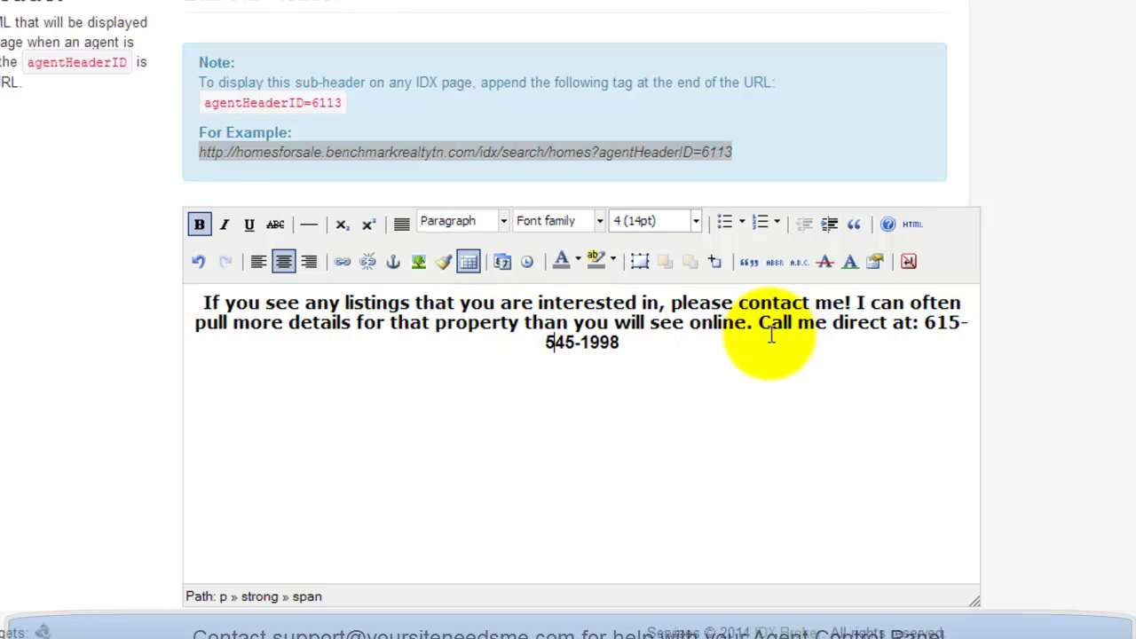
Add the agent's name and reword the closing sentence to 'You can contact me'.
left_click(827, 327)
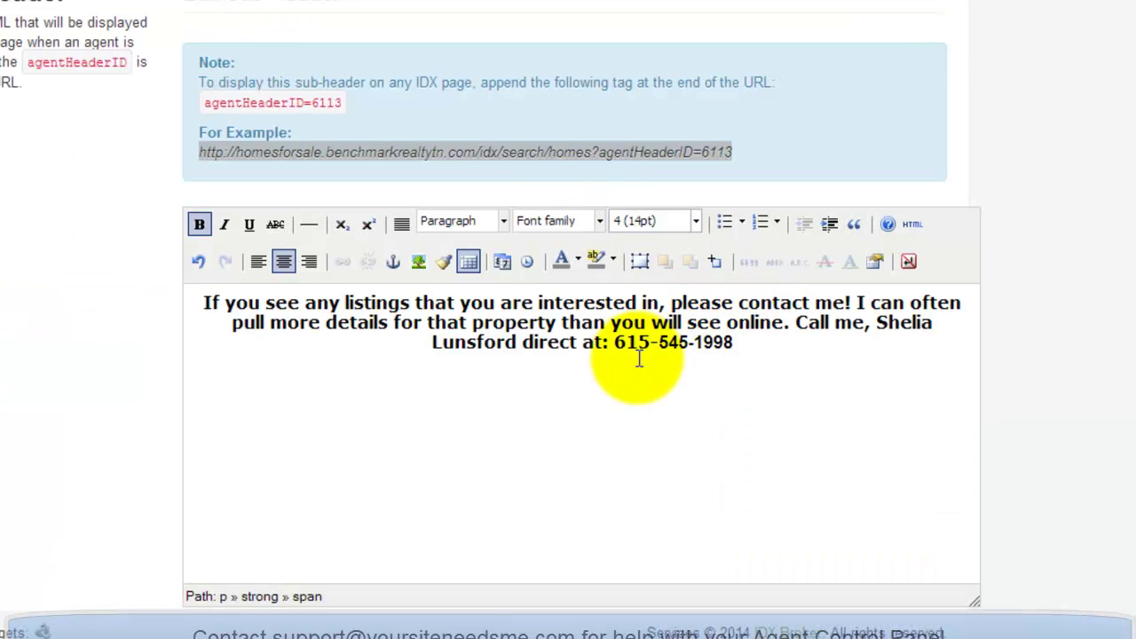
type(",")
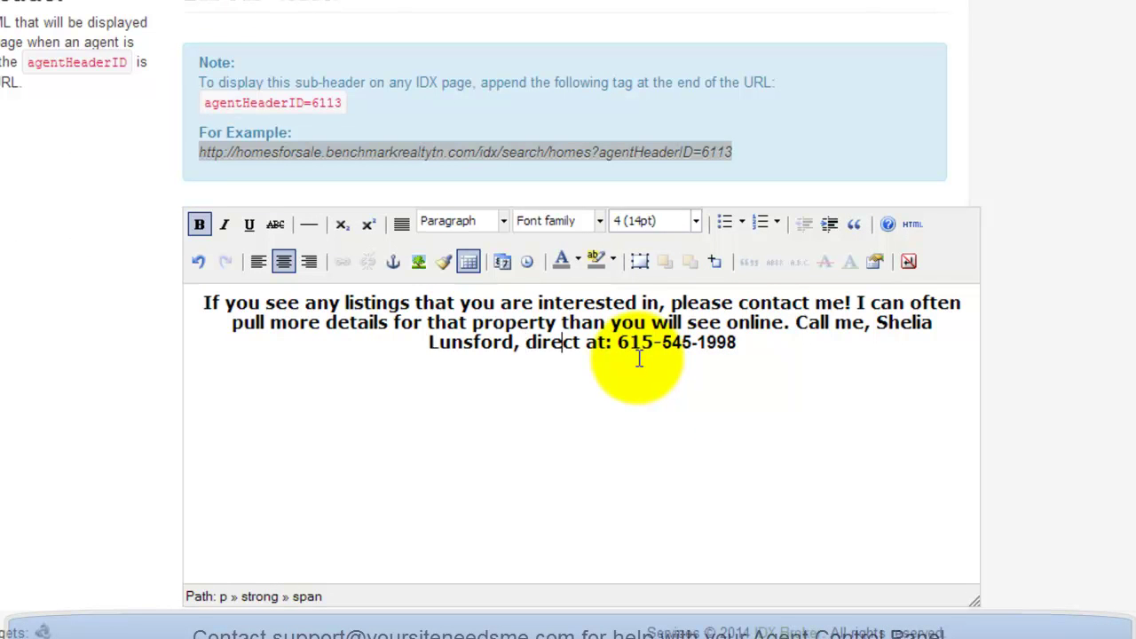
type("y")
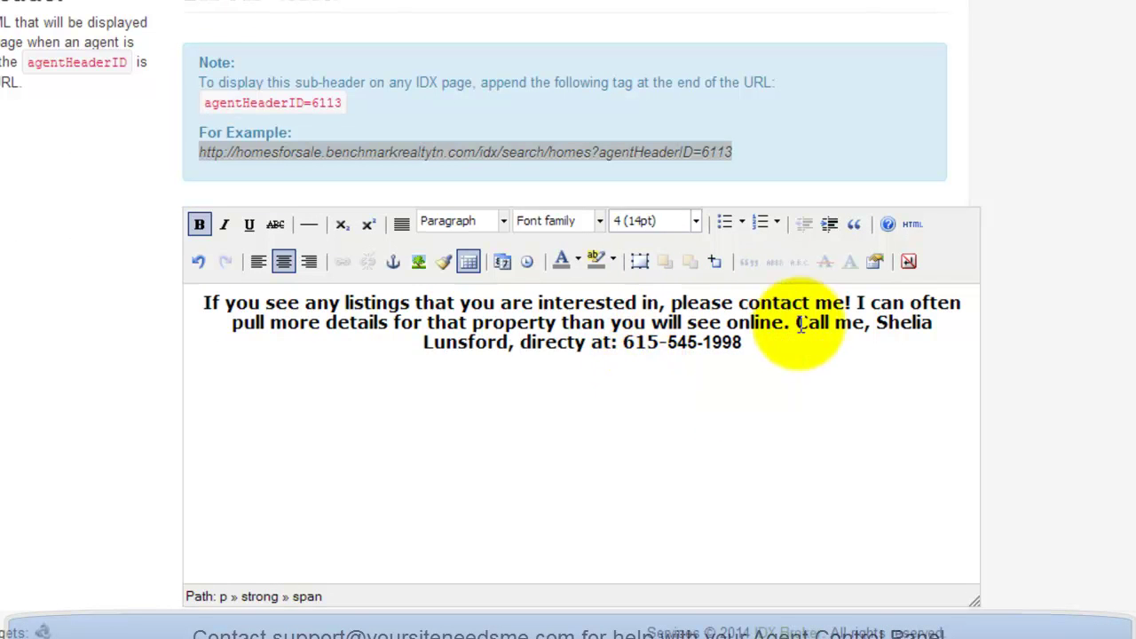
left_click(796, 323)
type("You can contact")
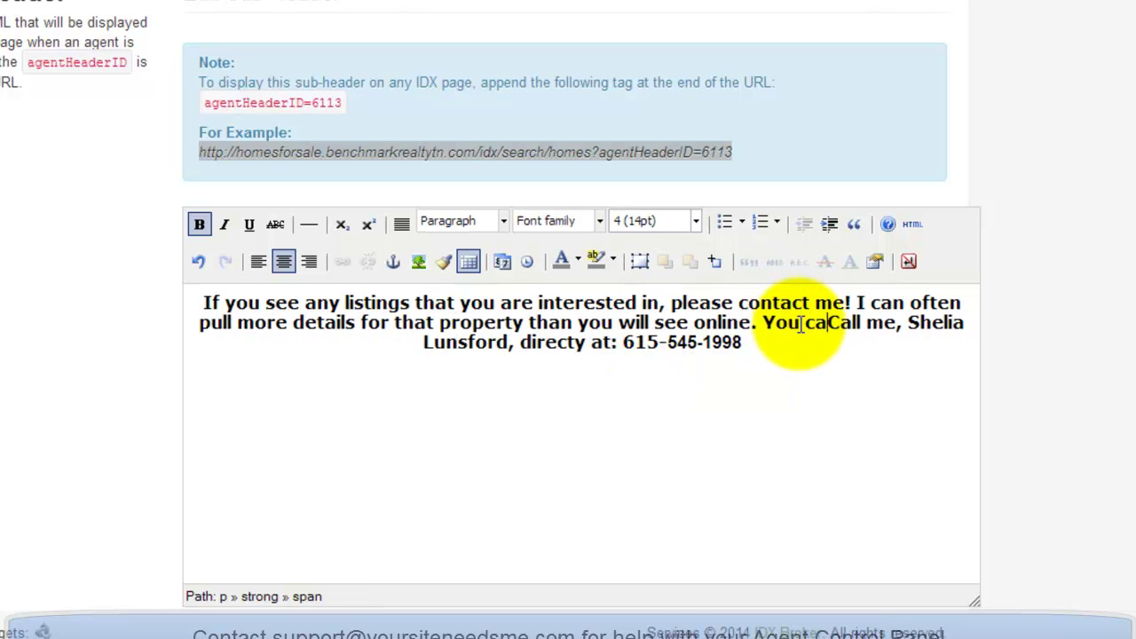
key("Delete")
key("Delete")
key("Delete")
key("Delete")
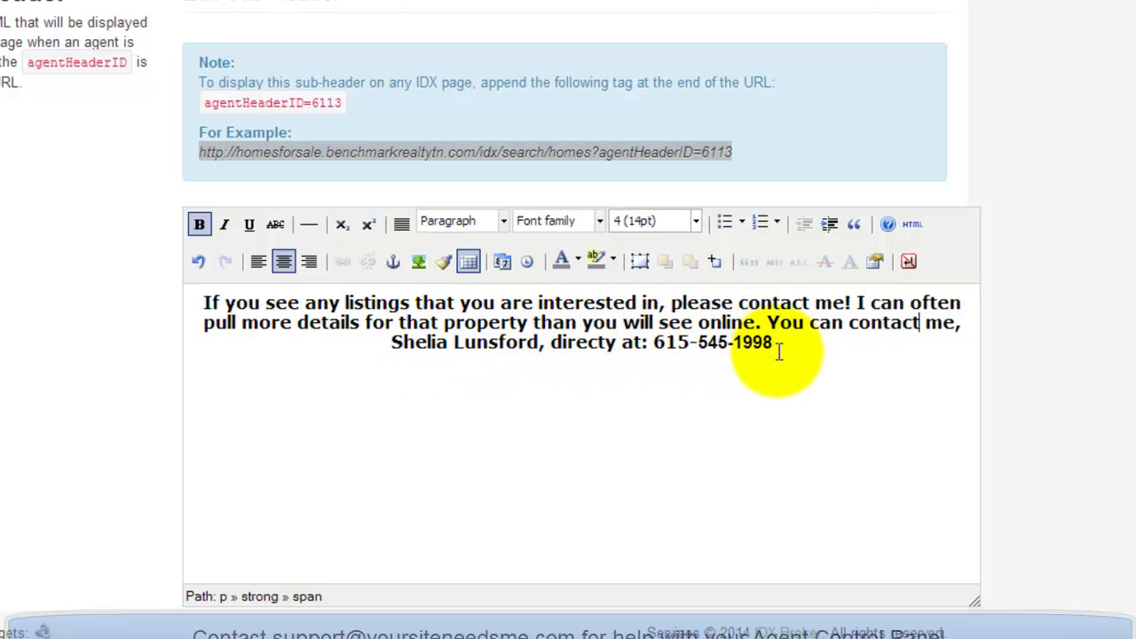
left_click_drag(785, 355, 206, 300)
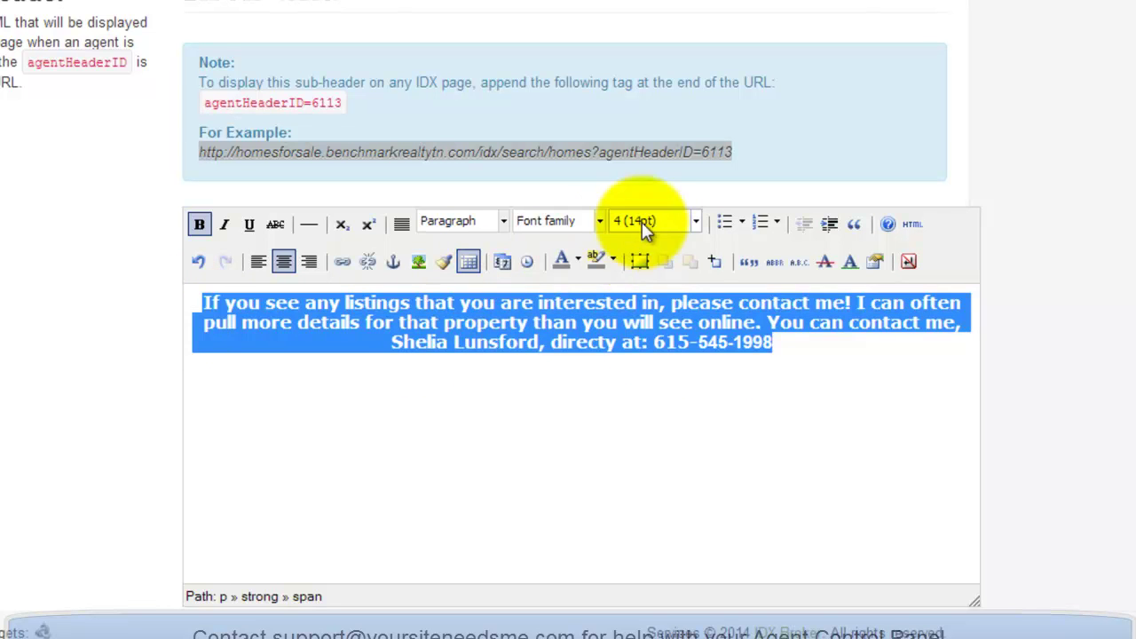
Set the sub-header font to Arial and color the closing phone number dark red.
left_click(601, 224)
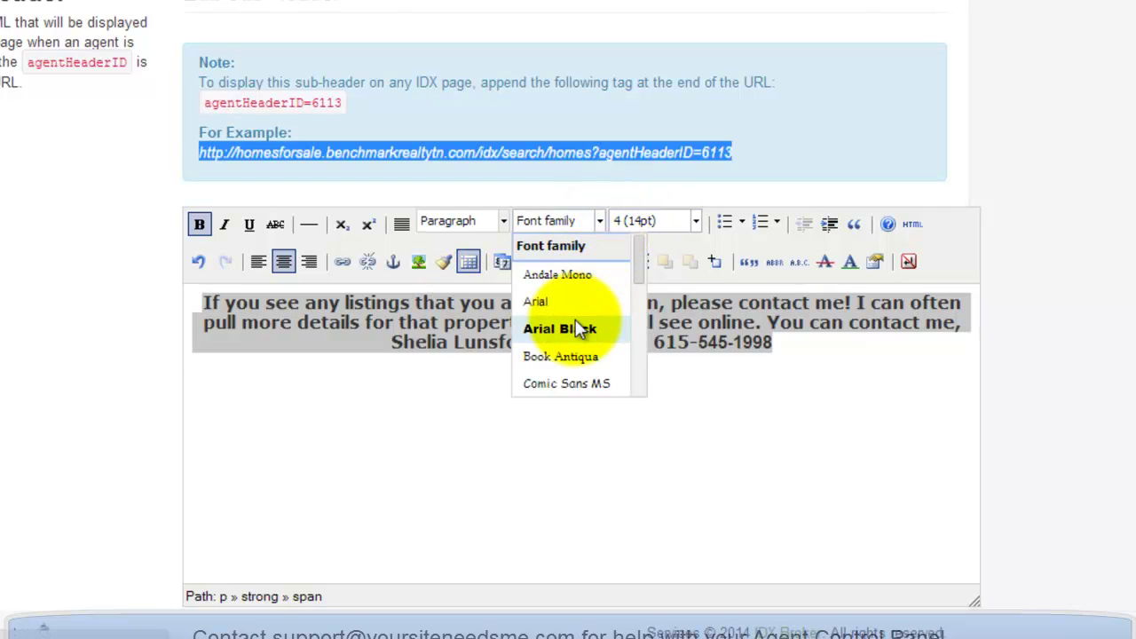
left_click(559, 301)
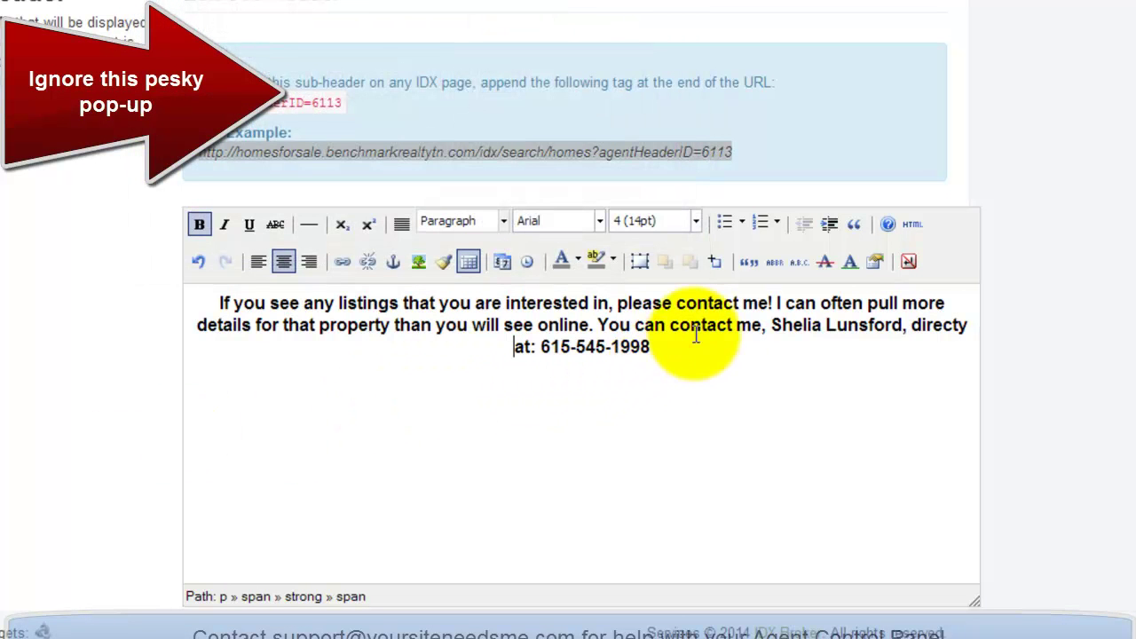
left_click_drag(769, 303, 676, 305)
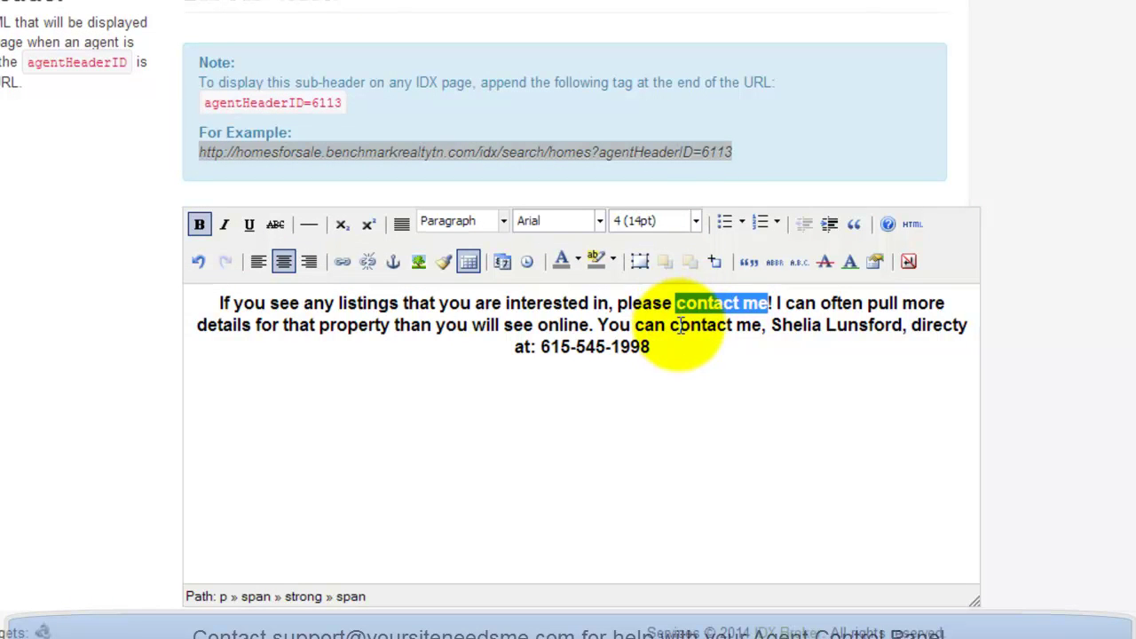
left_click(670, 324)
left_click_drag(664, 346, 535, 348)
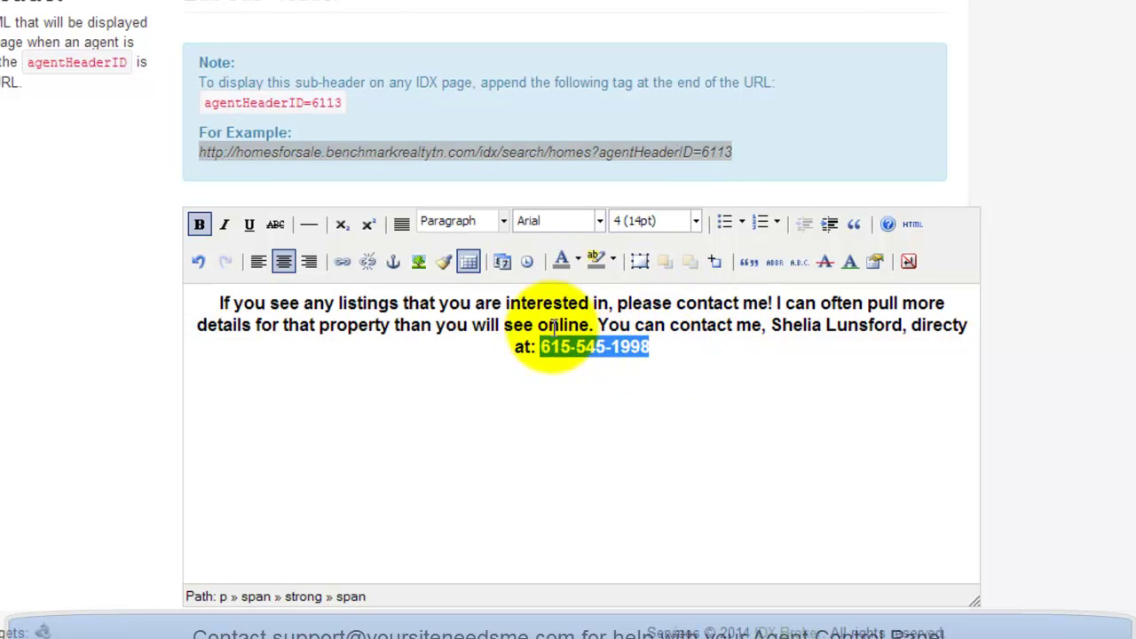
left_click(580, 259)
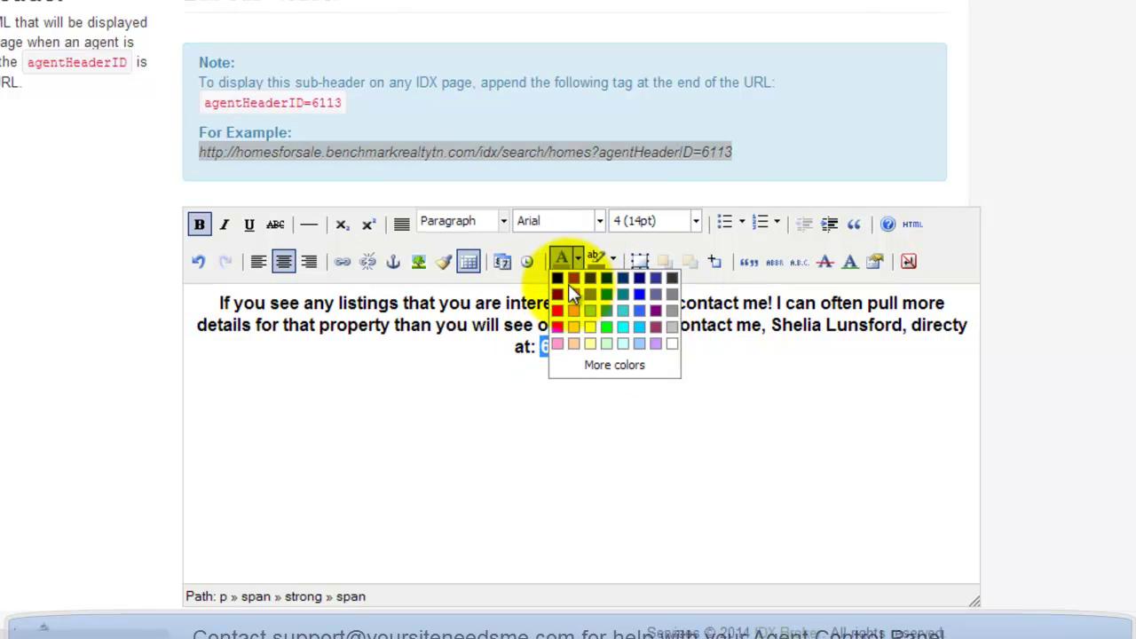
left_click(559, 294)
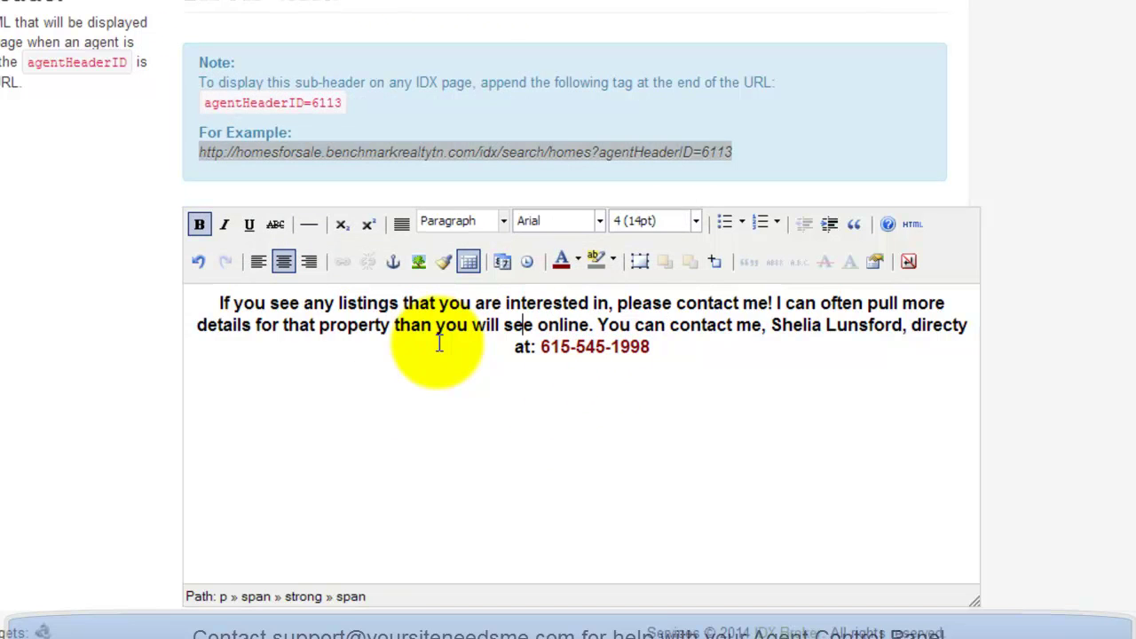
left_click(522, 325)
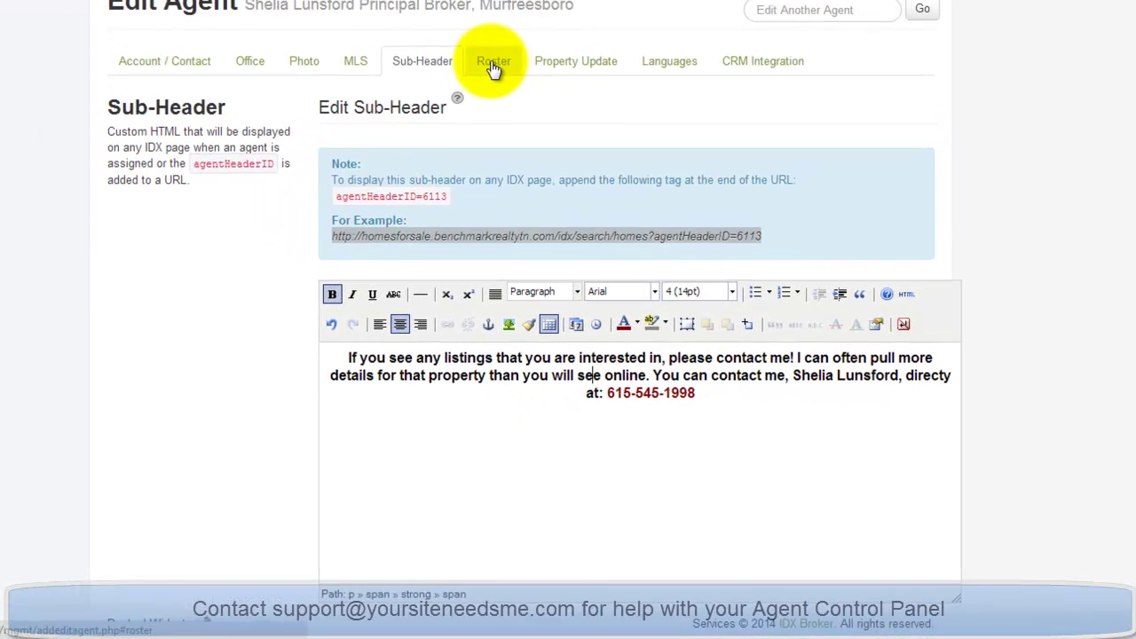
After a brief look at the Roster tab, save the formatted sub-header with Save Changes.
left_click(491, 62)
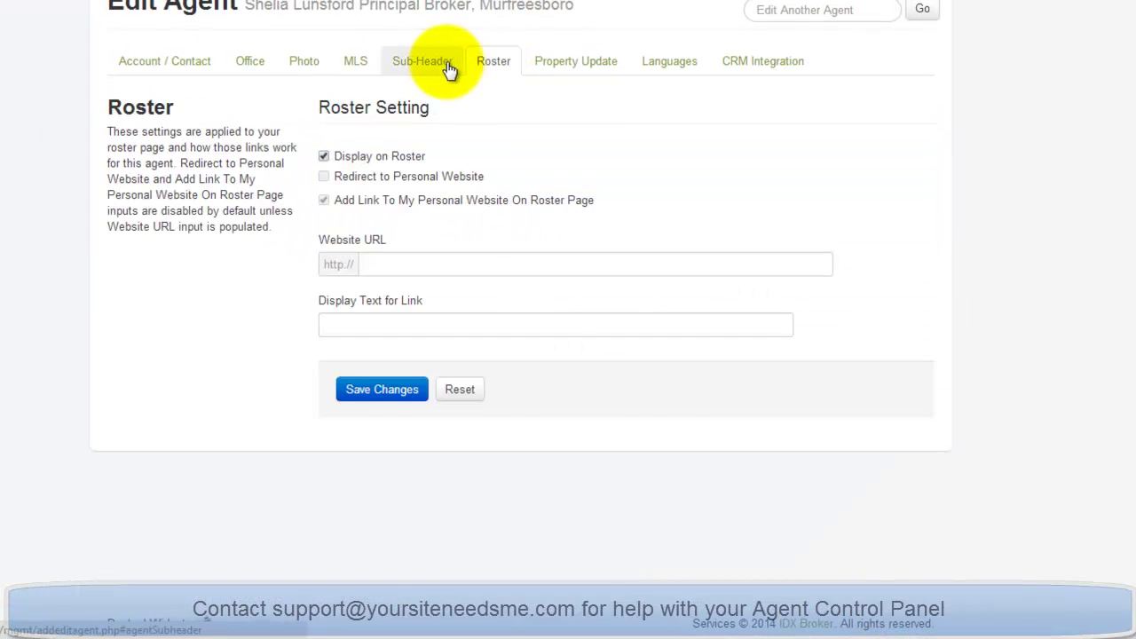
left_click(447, 69)
scroll(213, 400, "down", 2)
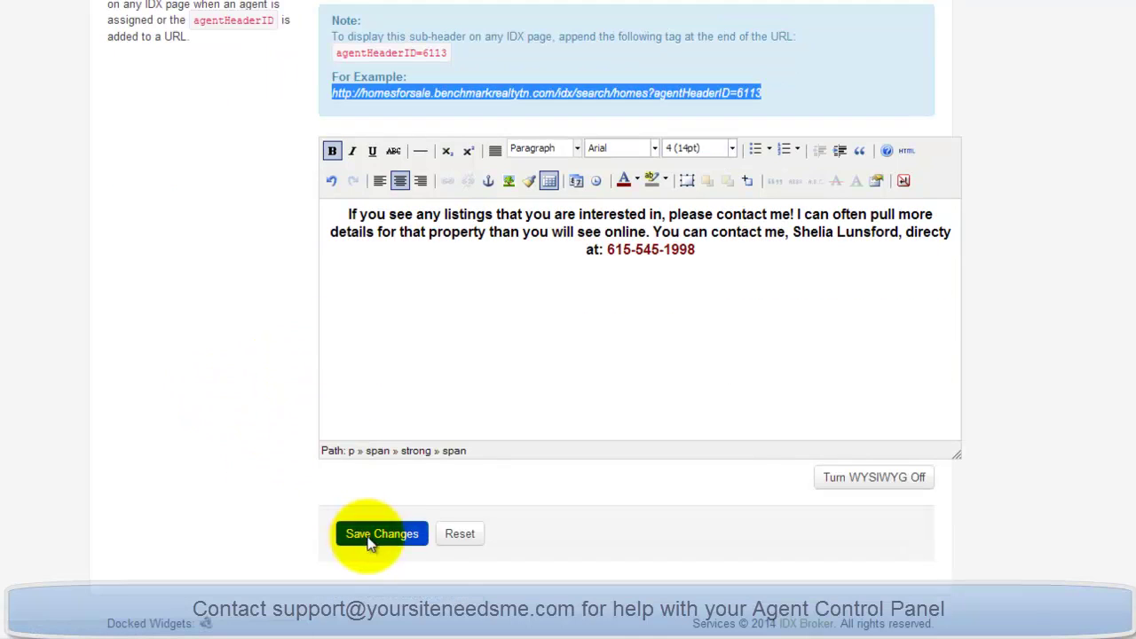
left_click(369, 533)
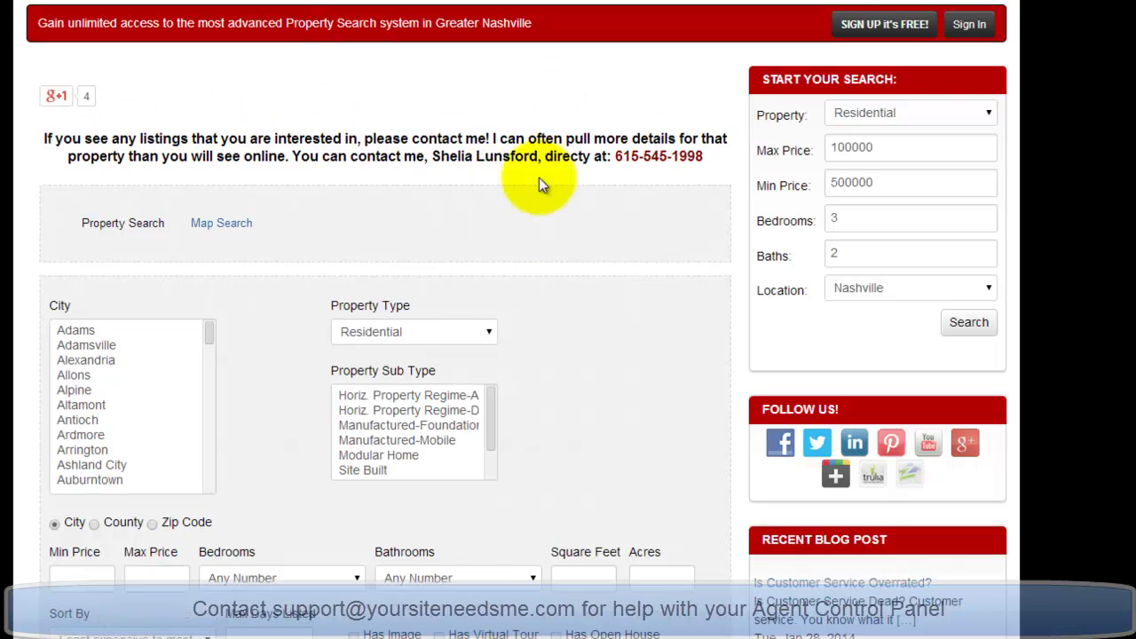
Run the residential property search and review the 500 results beneath the agent's sub-header.
scroll(701, 195, "down", 1)
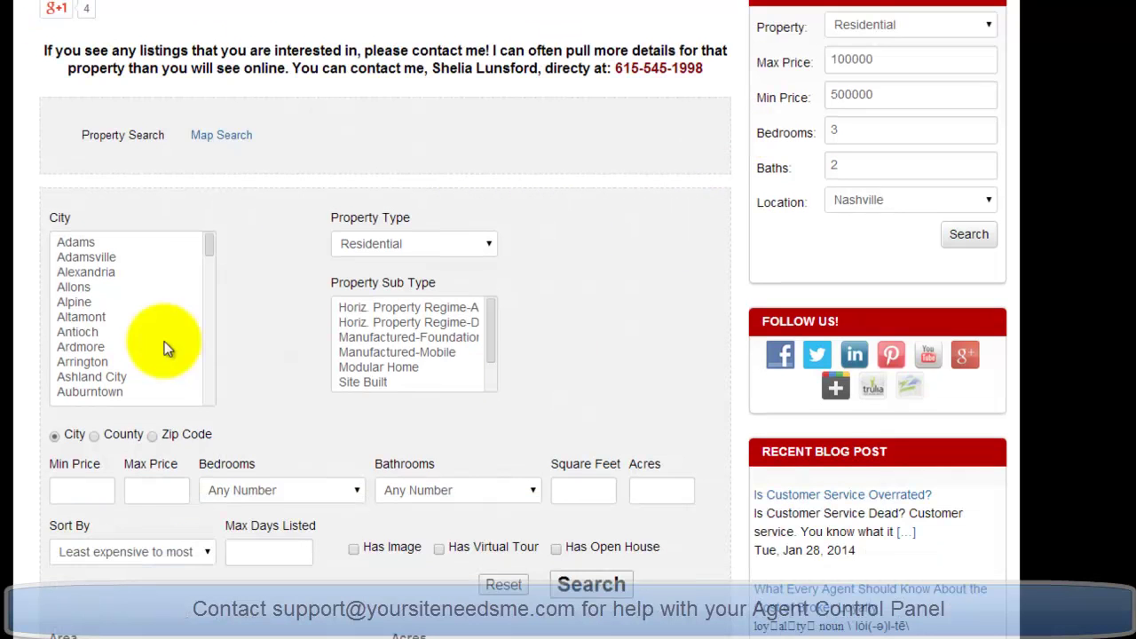
left_click(597, 588)
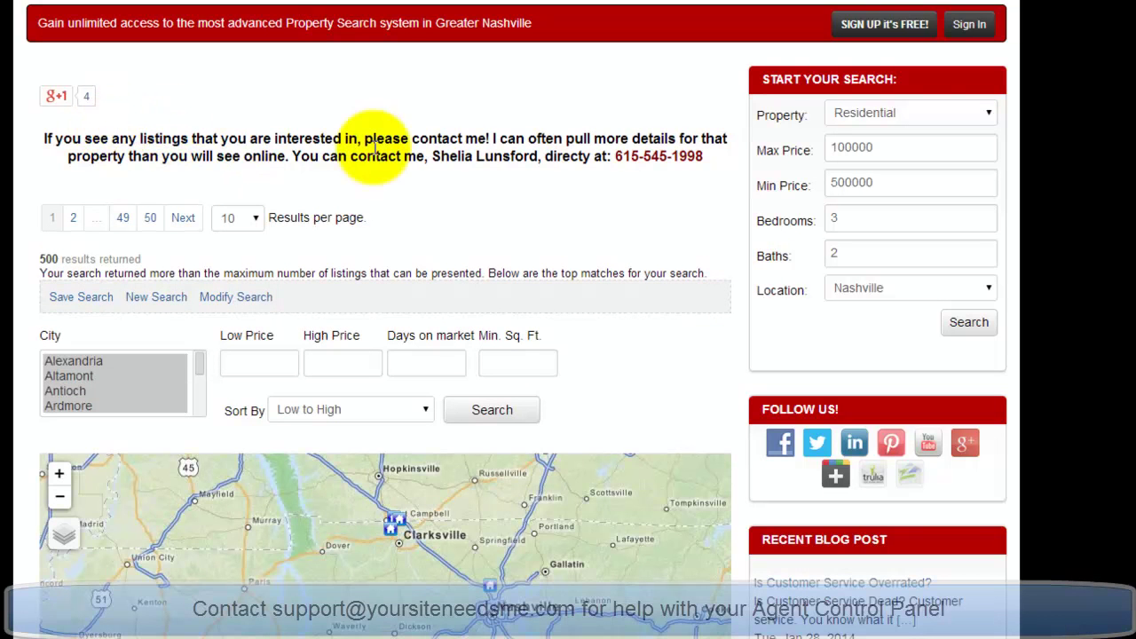
scroll(744, 173, "down", 5)
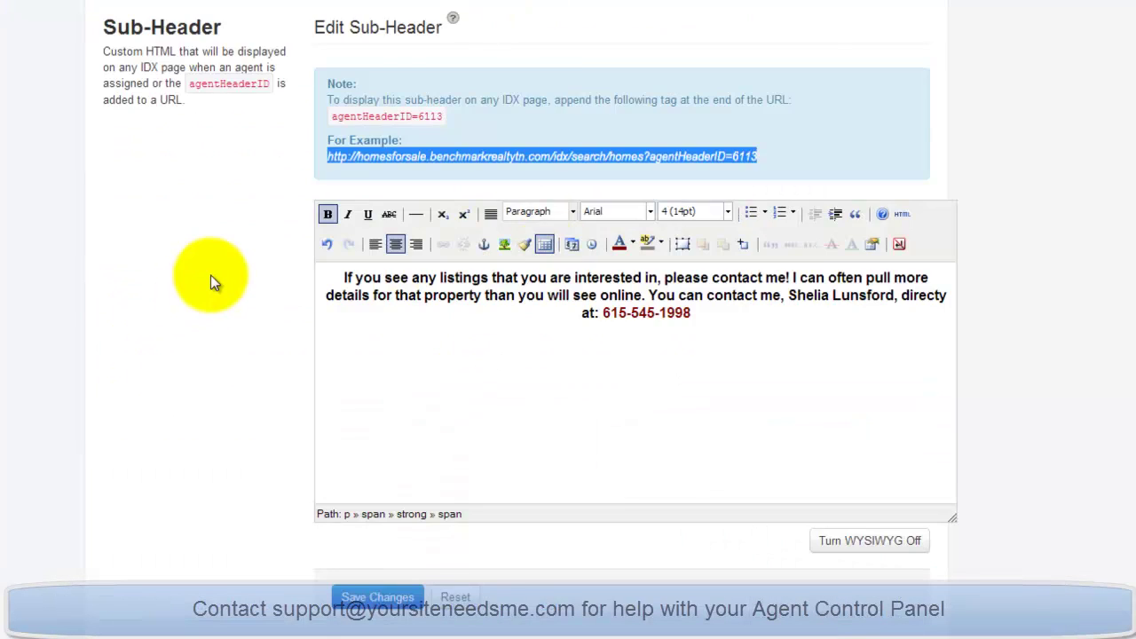
scroll(196, 286, "up", 1)
Review the agent's Roster settings, including the Website URL and Display Text for Link fields.
left_click(490, 71)
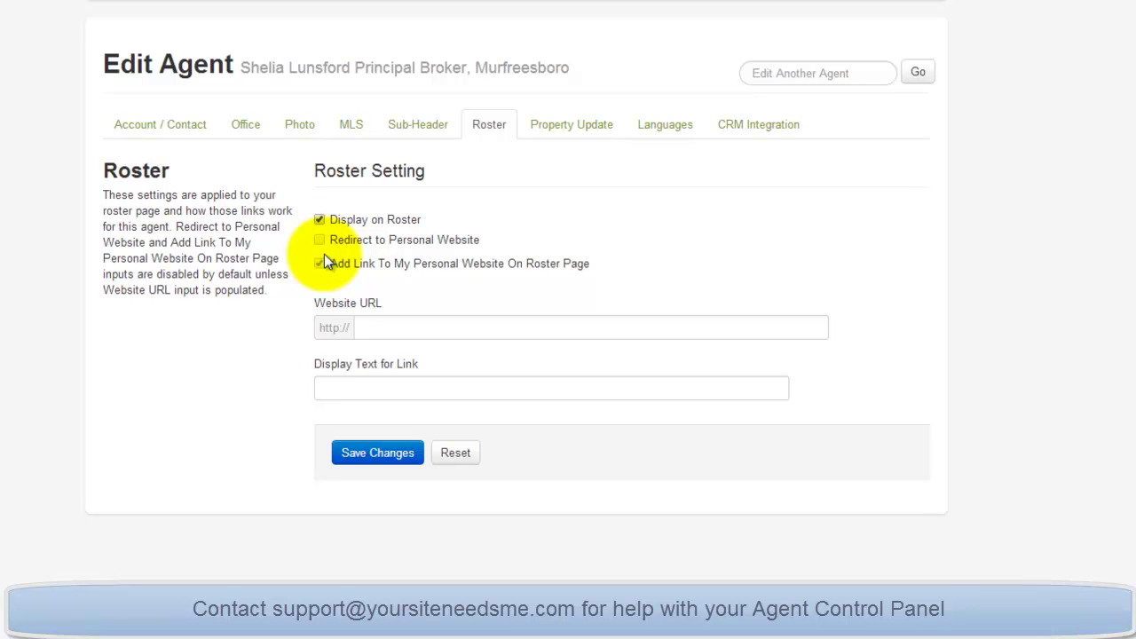
left_click(362, 330)
left_click(330, 386)
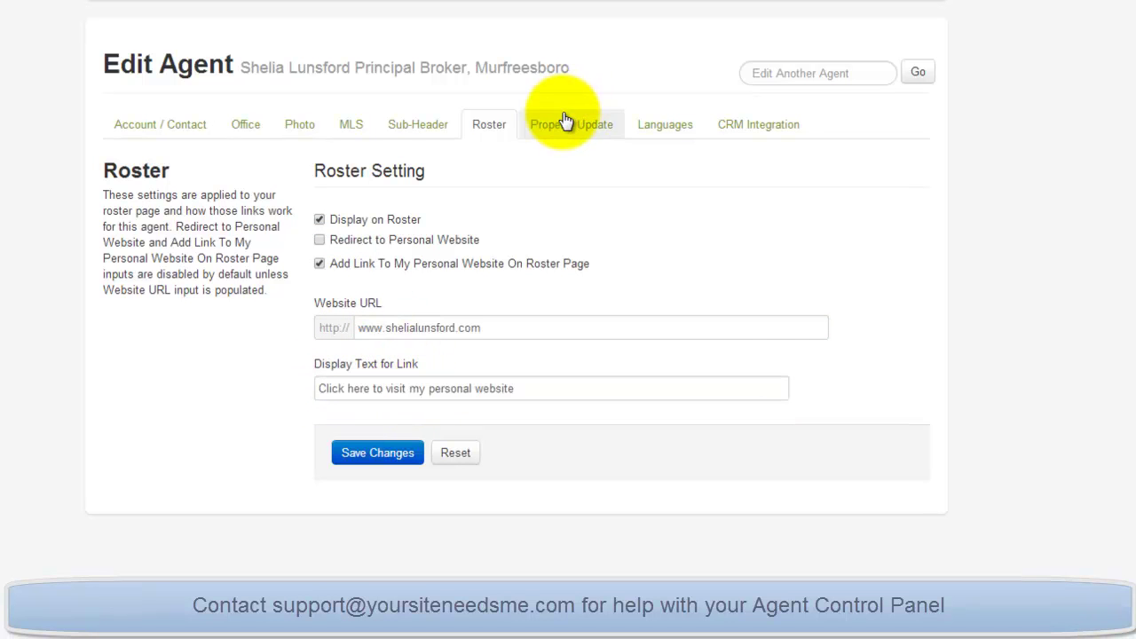
Bring up the agent's Property Update settings and scroll through them.
left_click(565, 122)
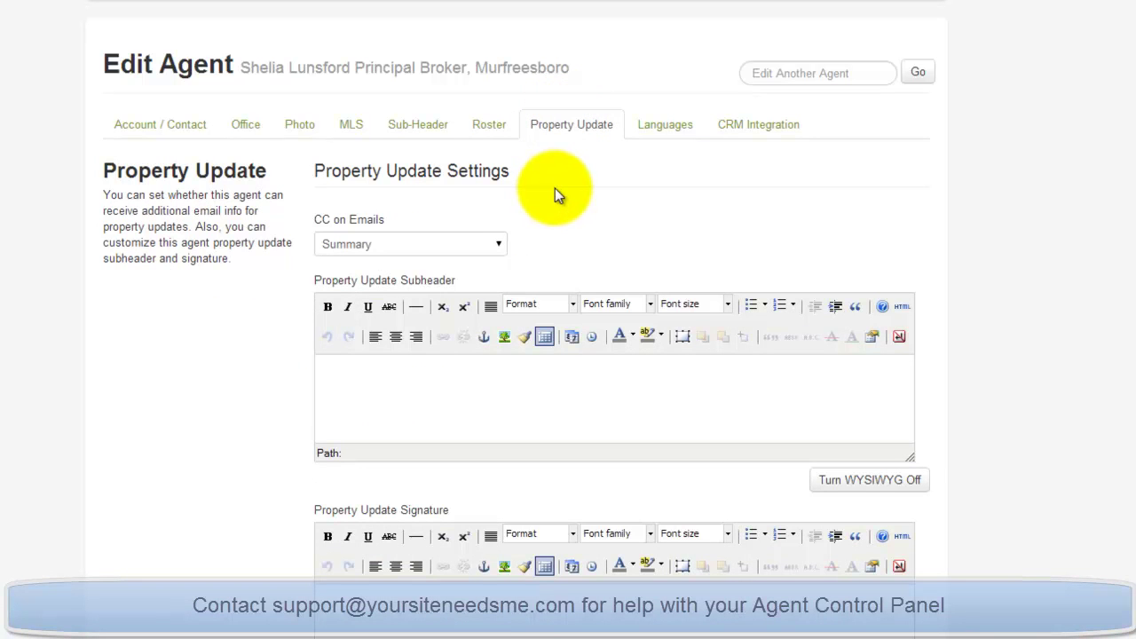
scroll(941, 190, "down", 1)
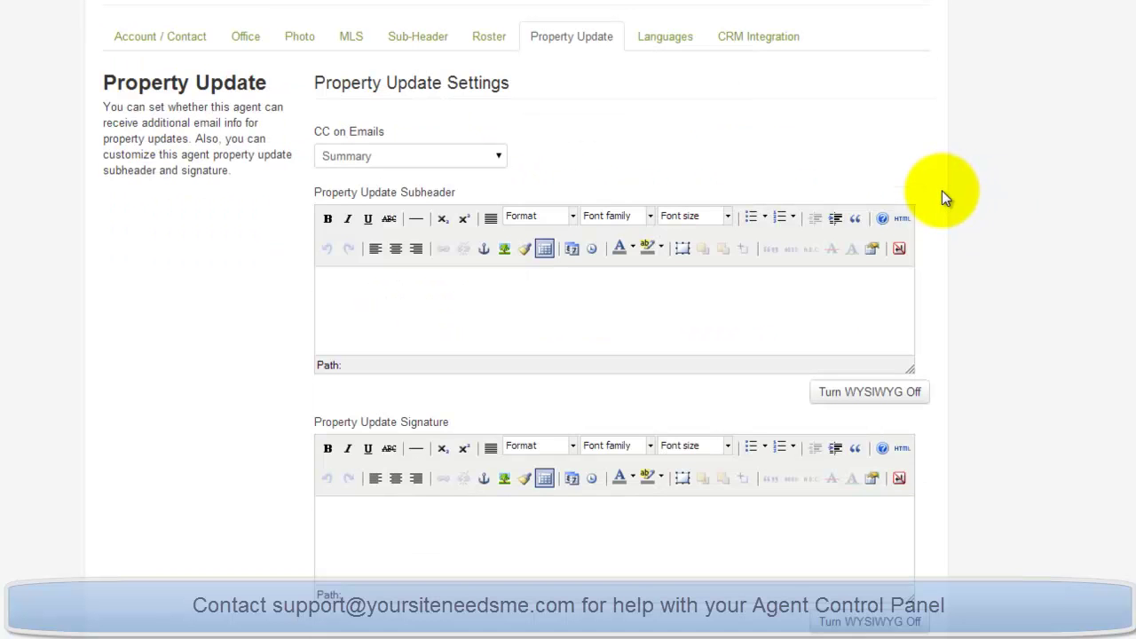
scroll(941, 190, "down", 1)
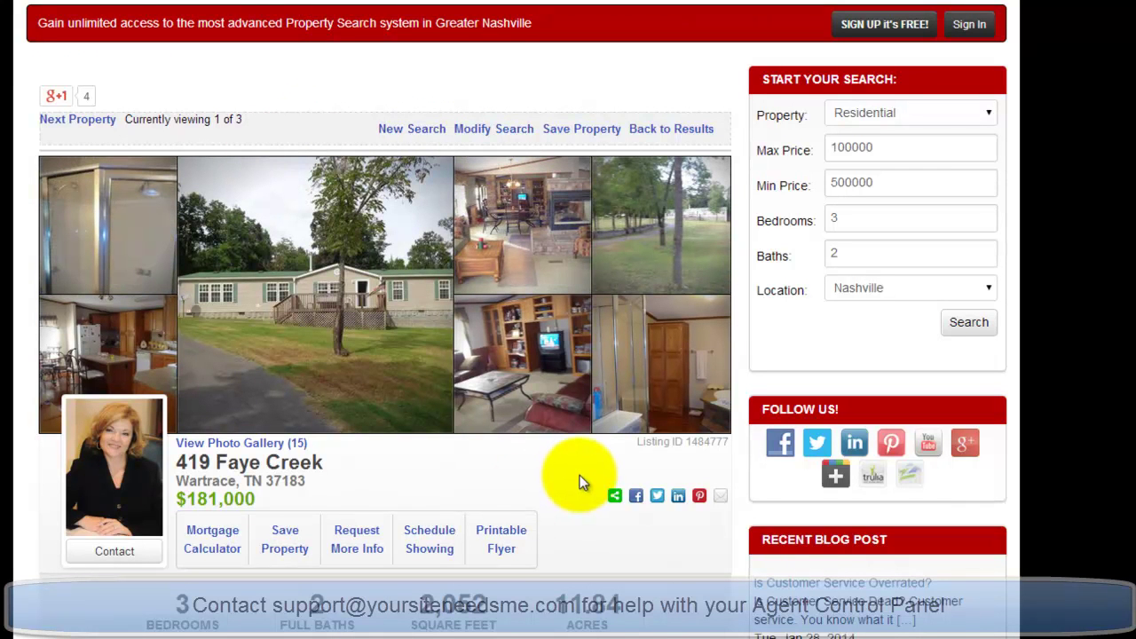
Try Save Property on the listing, dismiss the Sign Up form, then return to the Property Update Subheader.
scroll(579, 475, "down", 1)
left_click(590, 41)
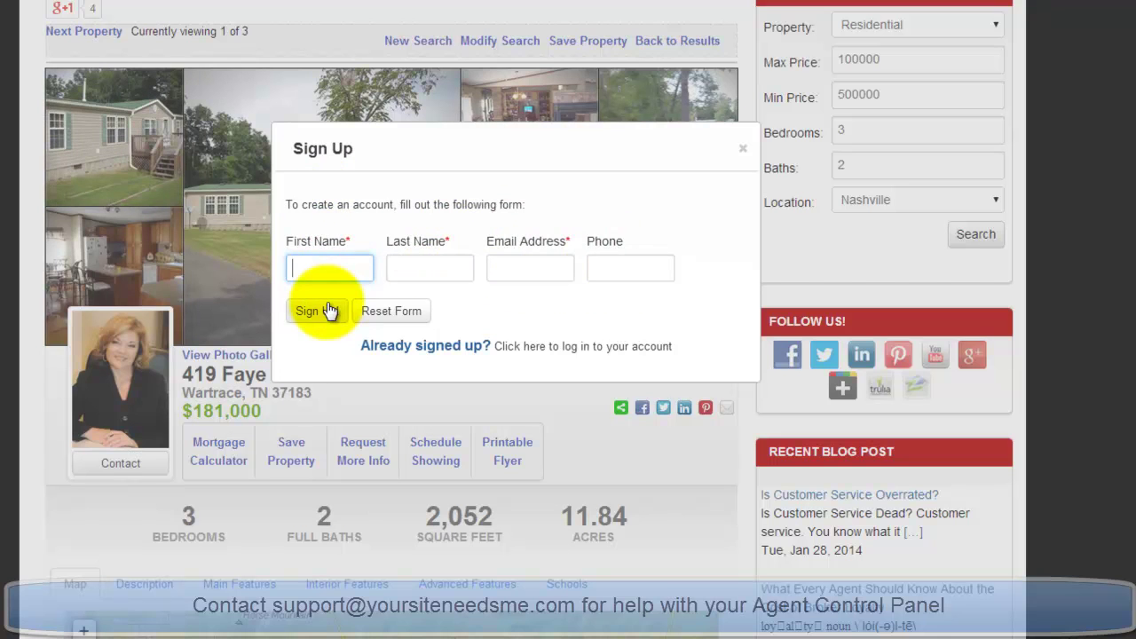
left_click(743, 149)
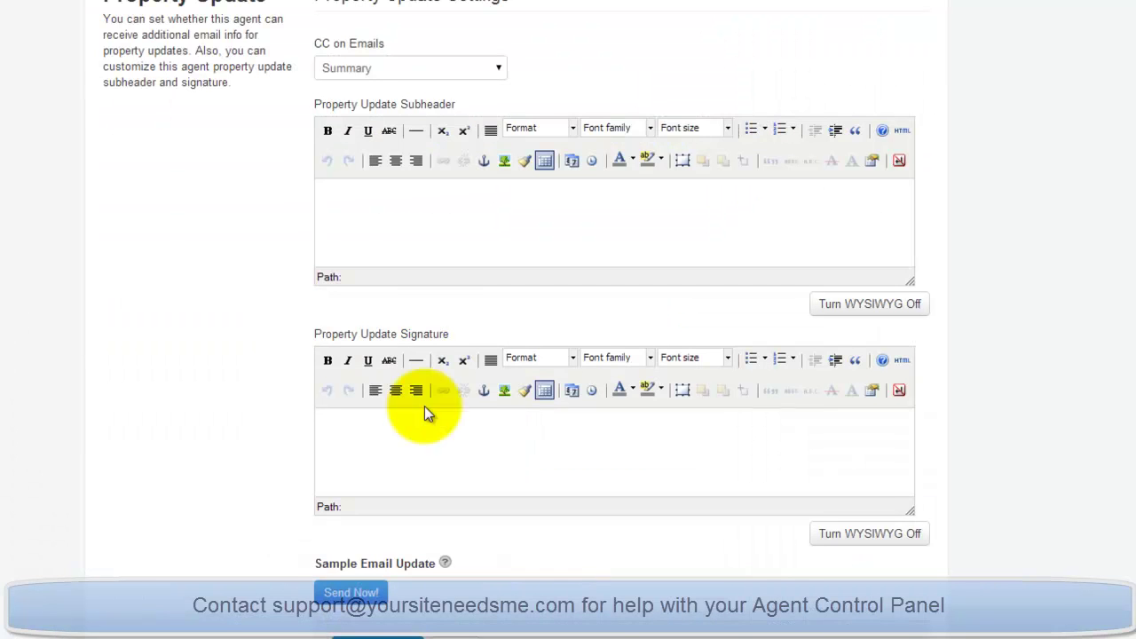
left_click(422, 222)
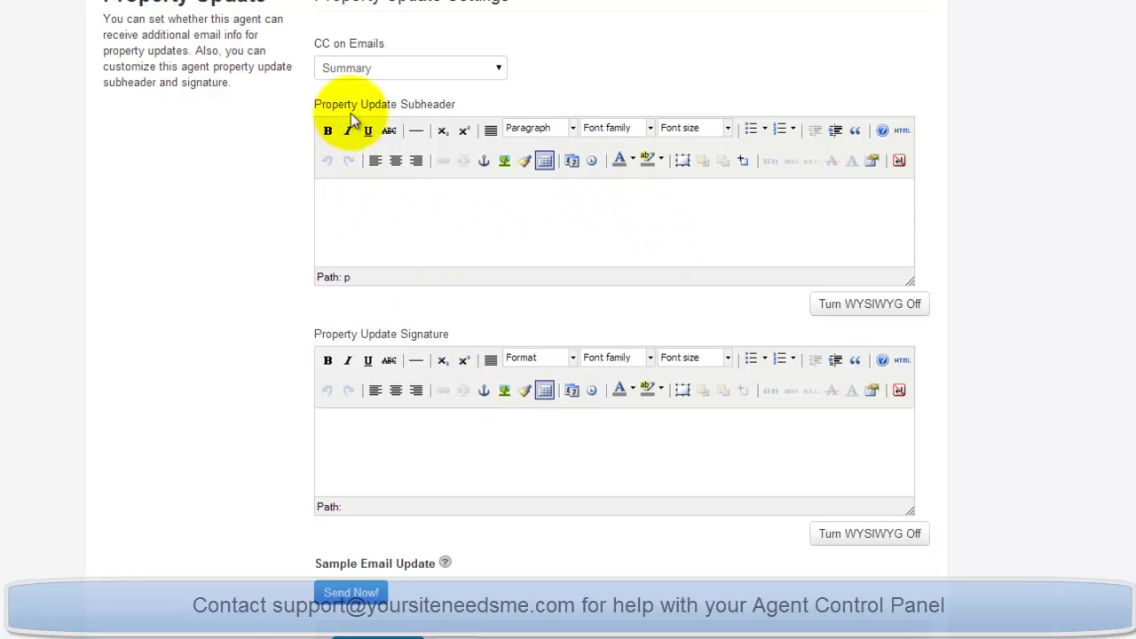
Switch CC on Emails to Individual and back to Summary, then go to Languages.
left_click(389, 450)
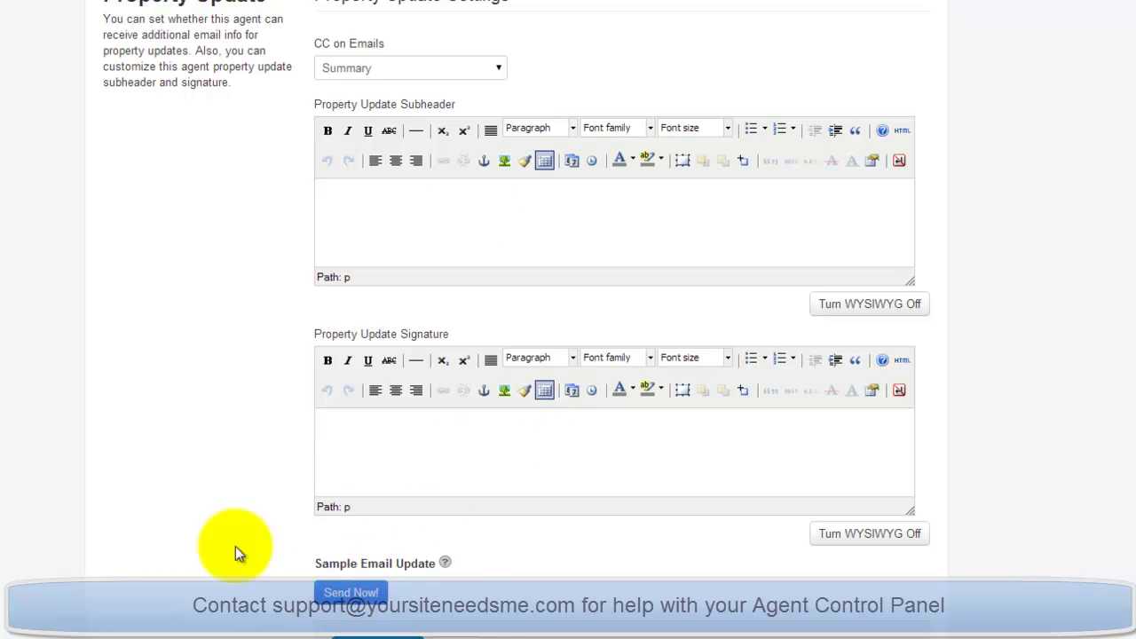
scroll(183, 188, "up", 1)
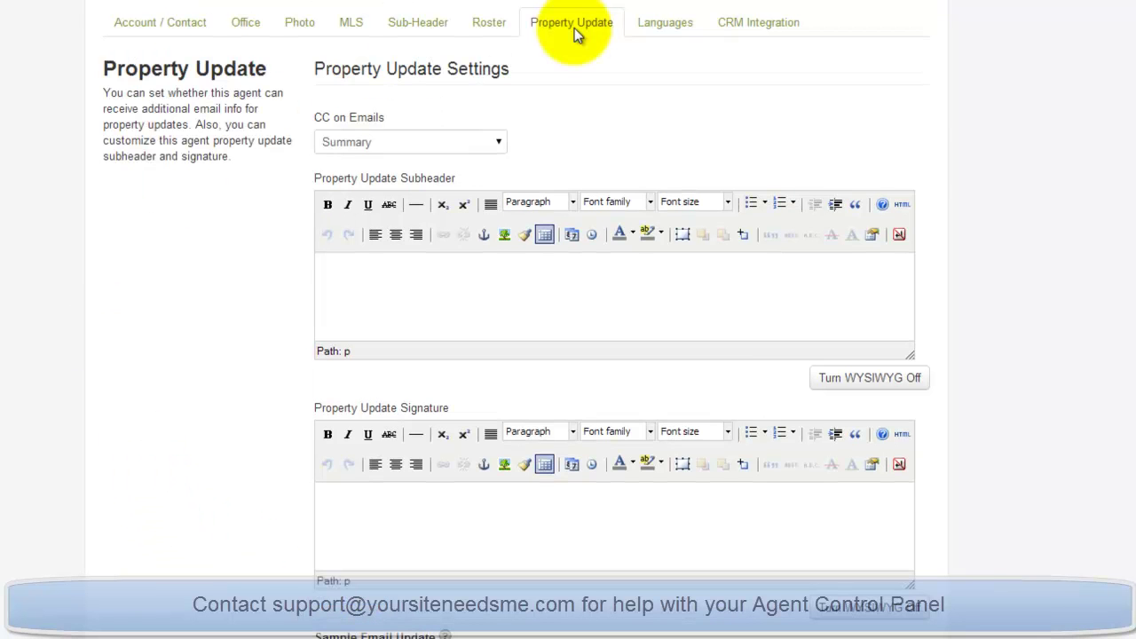
left_click(357, 151)
left_click(338, 189)
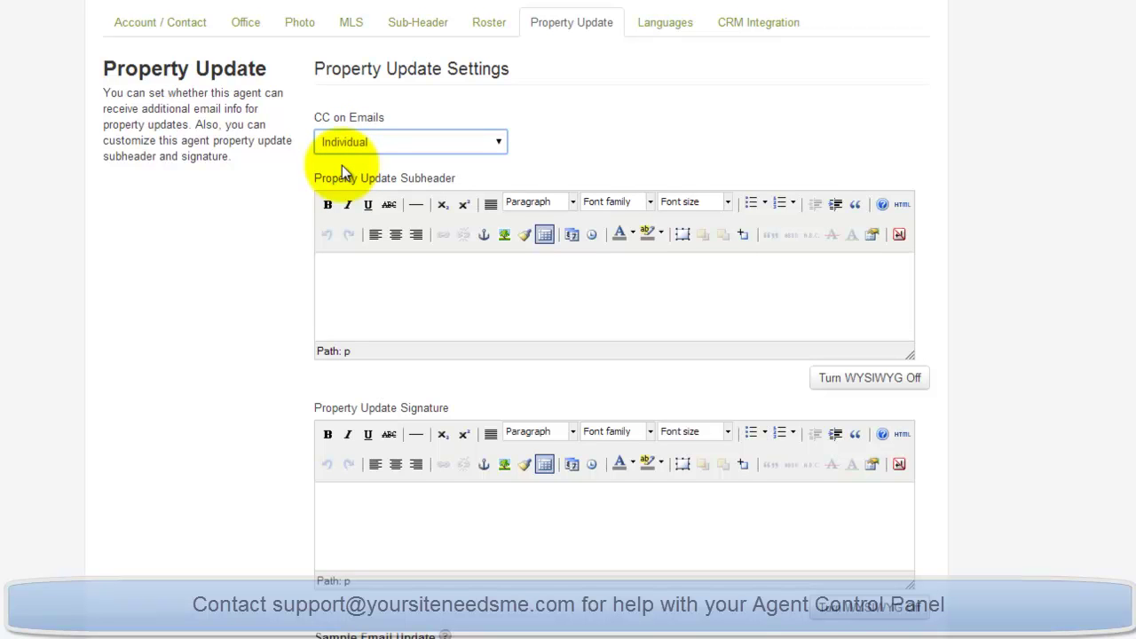
left_click(355, 149)
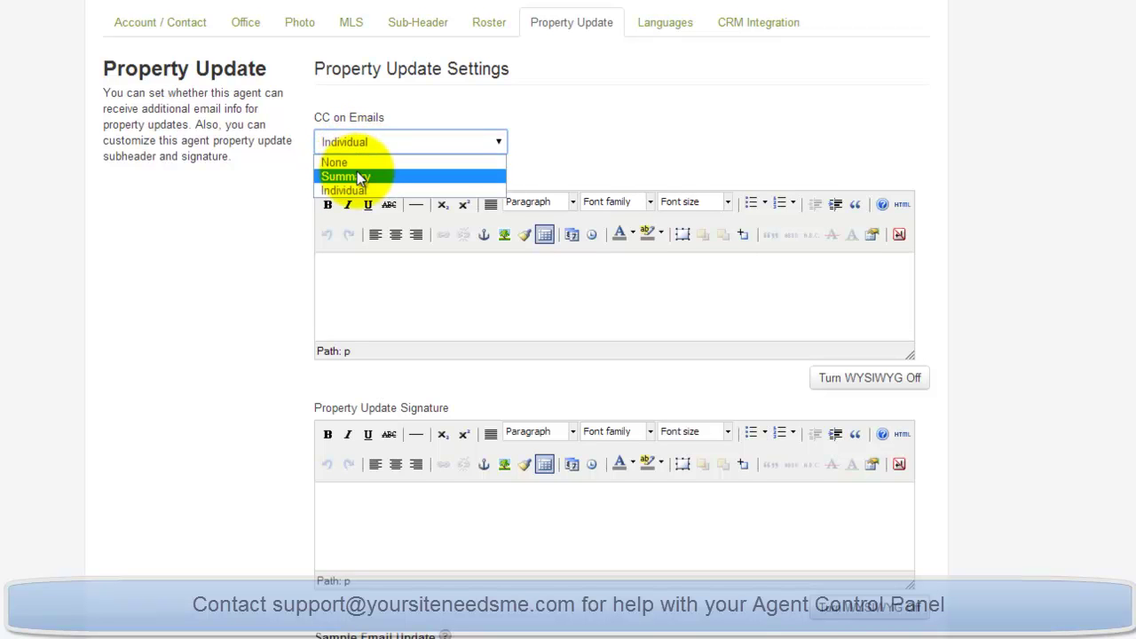
left_click(358, 176)
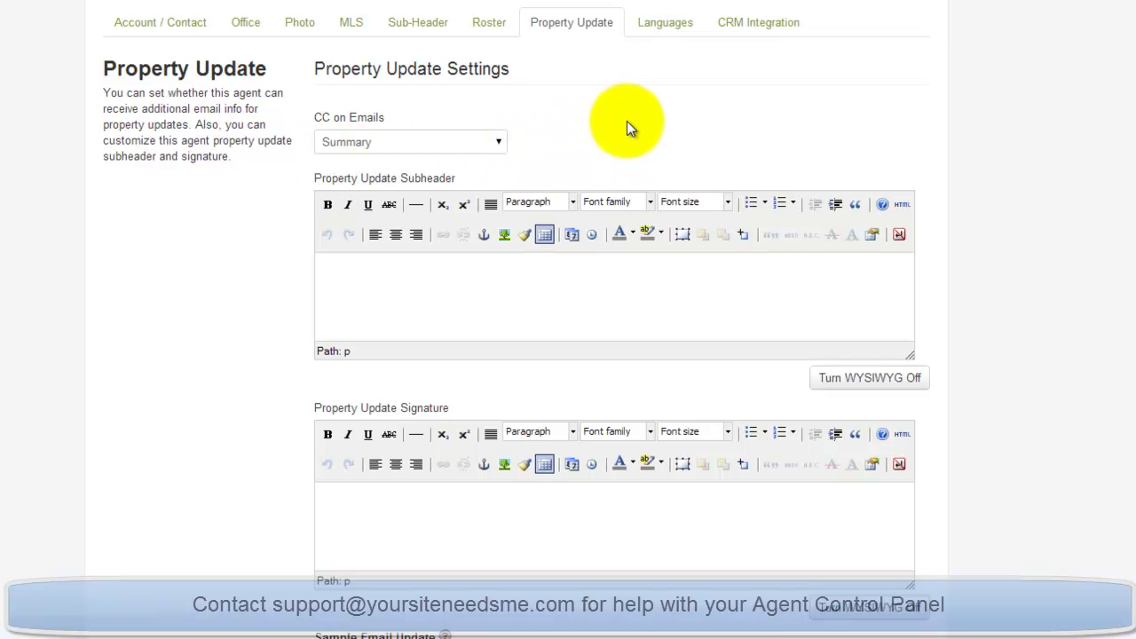
left_click(681, 29)
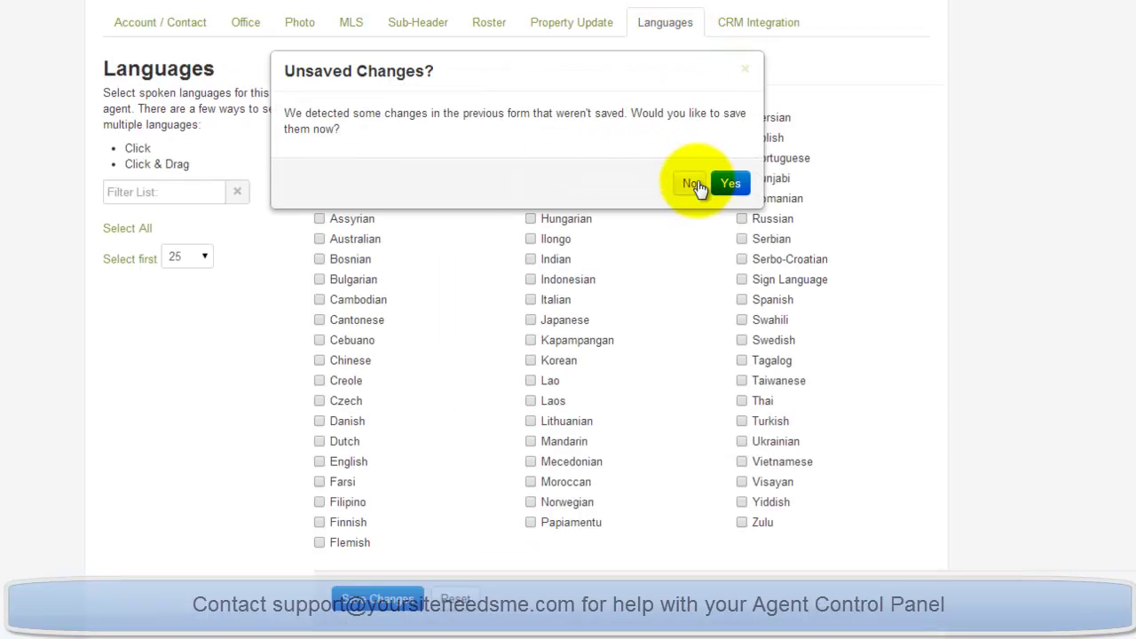
Decline saving the unsaved changes and go to the CRM Integration tab.
left_click(692, 183)
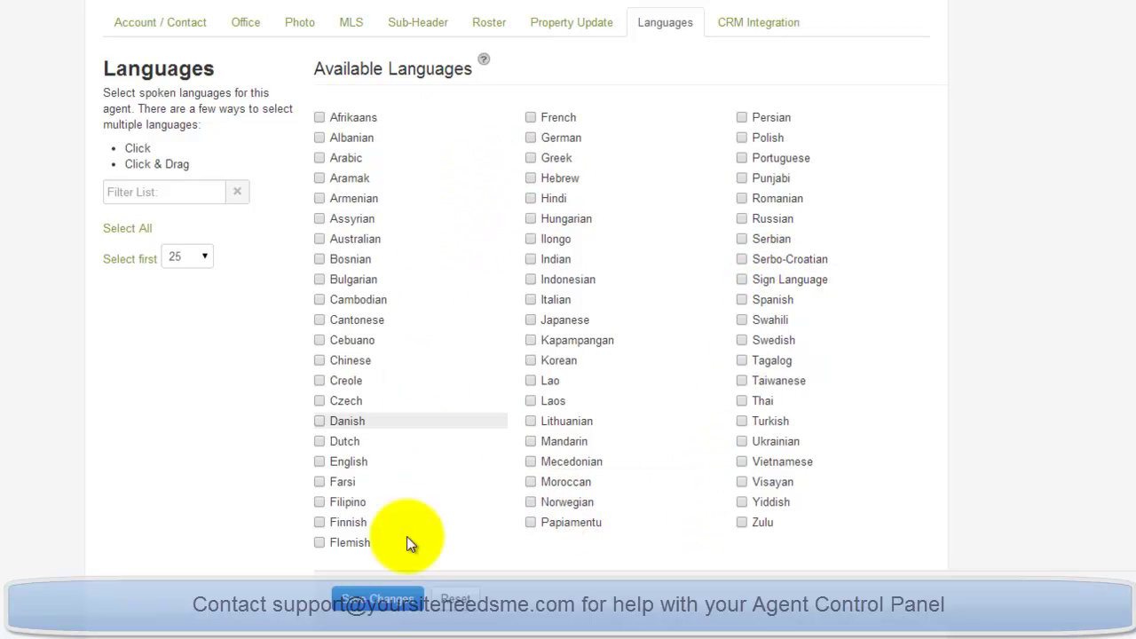
left_click(754, 24)
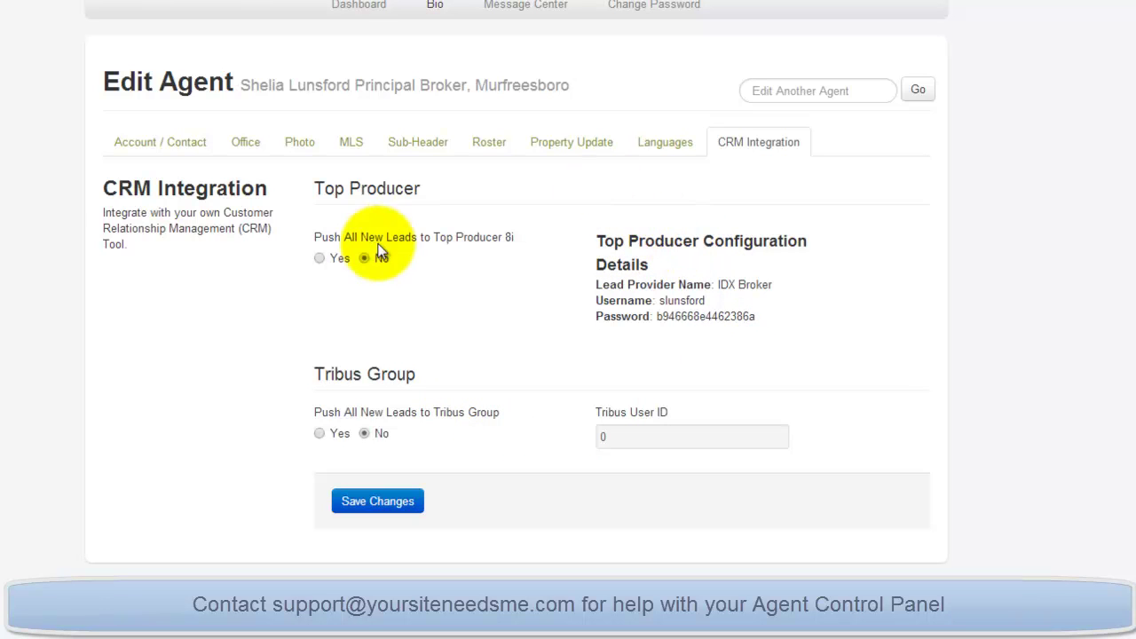
Turn on pushing new leads to Top Producer 8i and save the CRM settings.
left_click(321, 259)
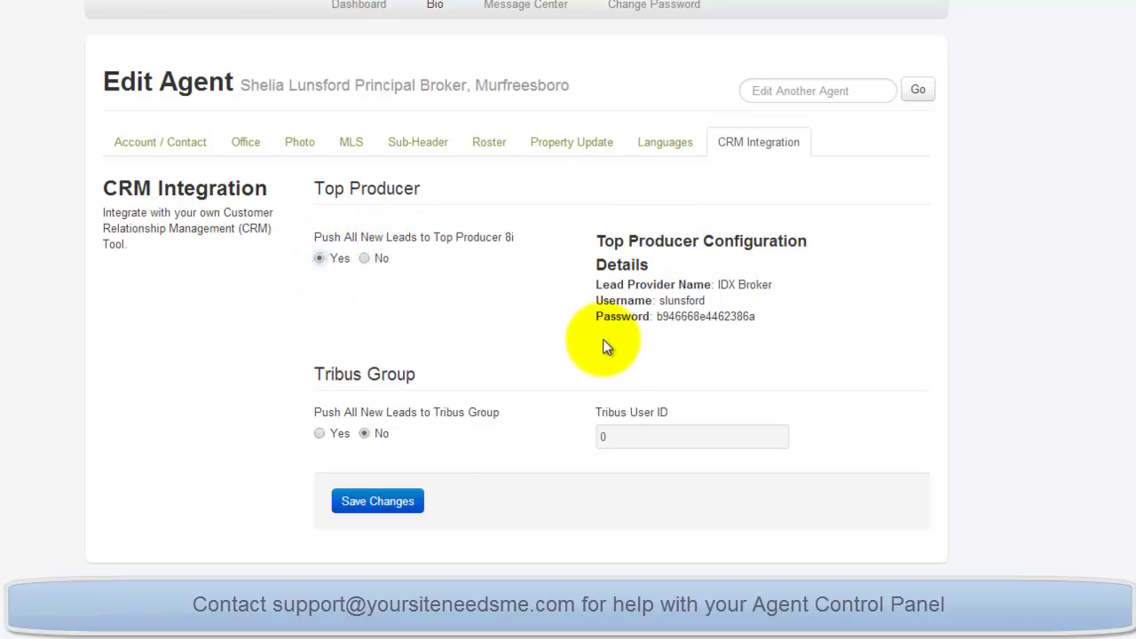
left_click(414, 501)
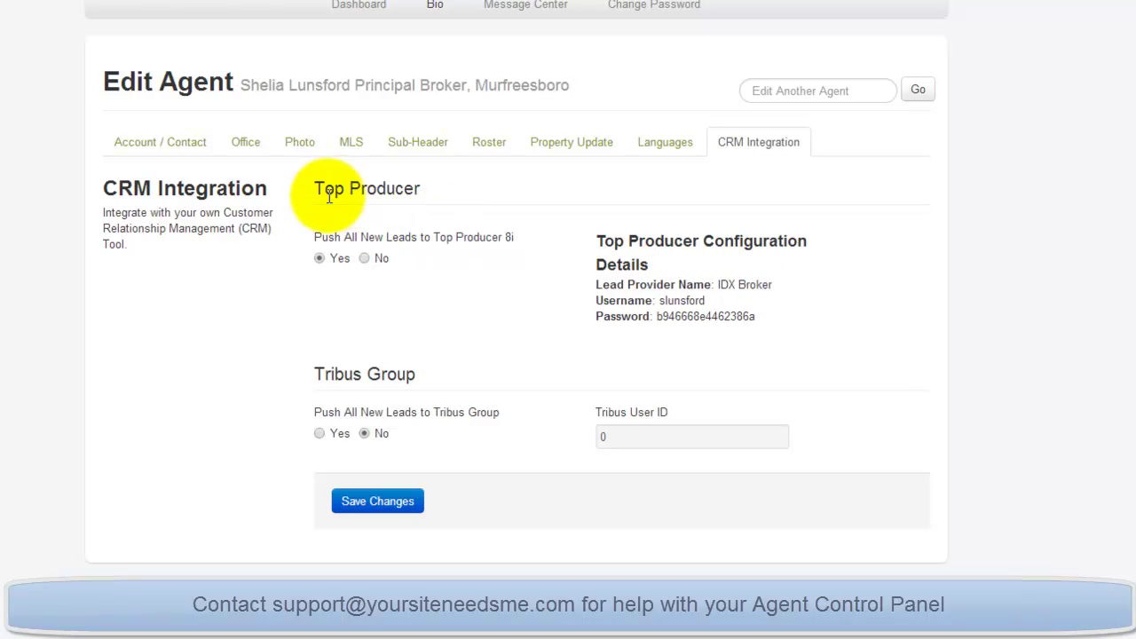
left_click_drag(766, 318, 561, 293)
left_click(562, 288)
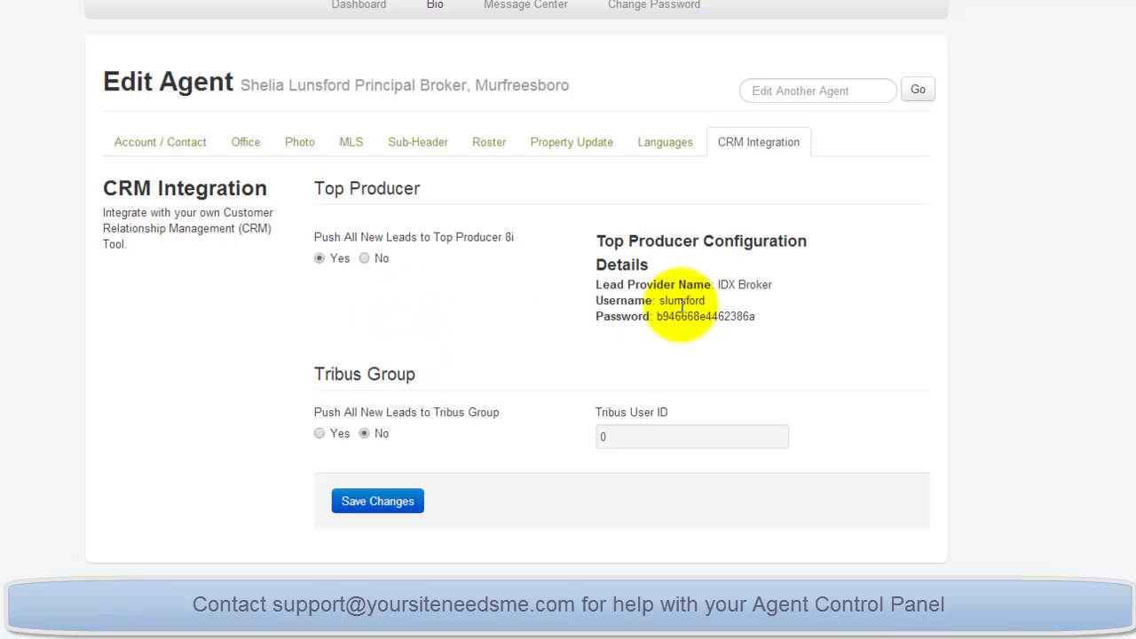
Set Top Producer lead pushing to No and leave Tribus Group at No.
left_click(366, 261)
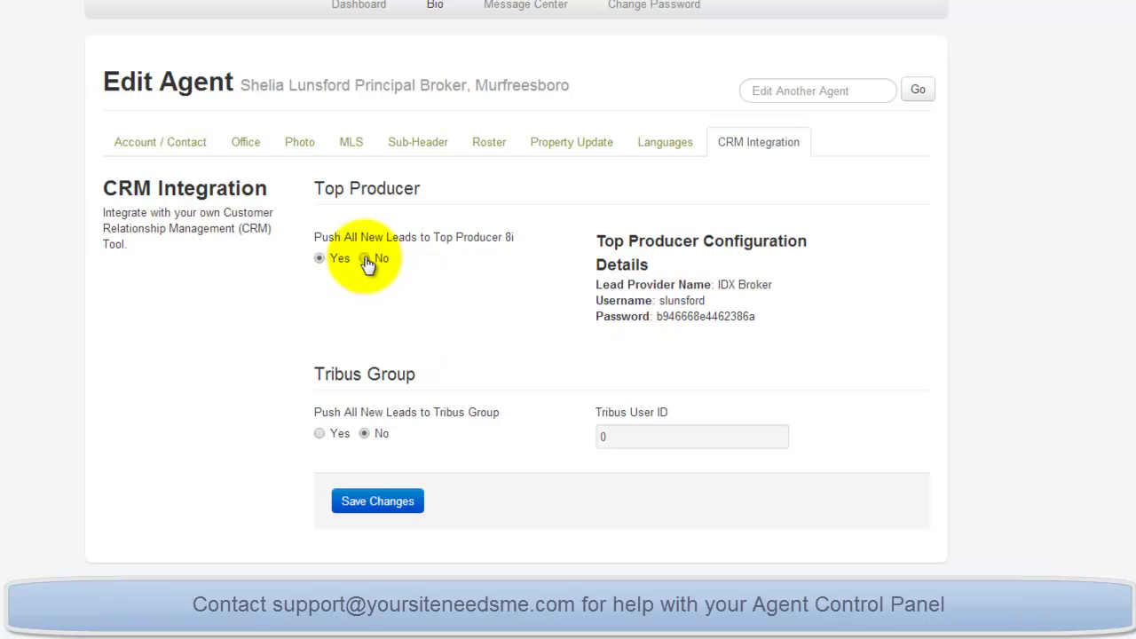
left_click(320, 434)
left_click(604, 438)
left_click(363, 434)
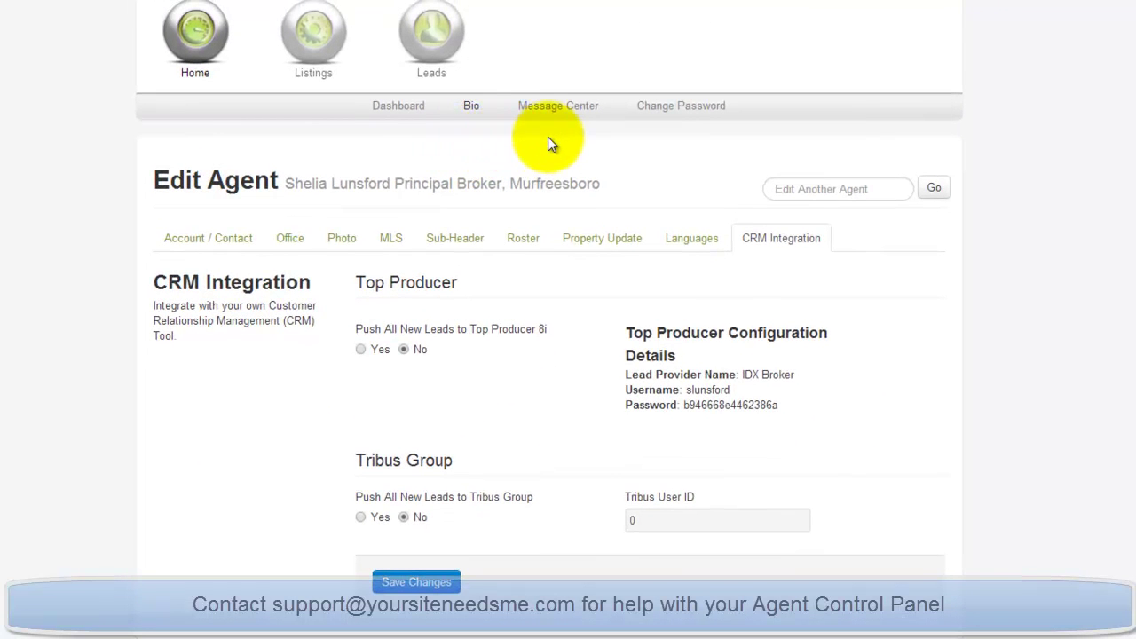
Check the empty Message Center, then go to Change Password and open the account menu.
left_click(566, 110)
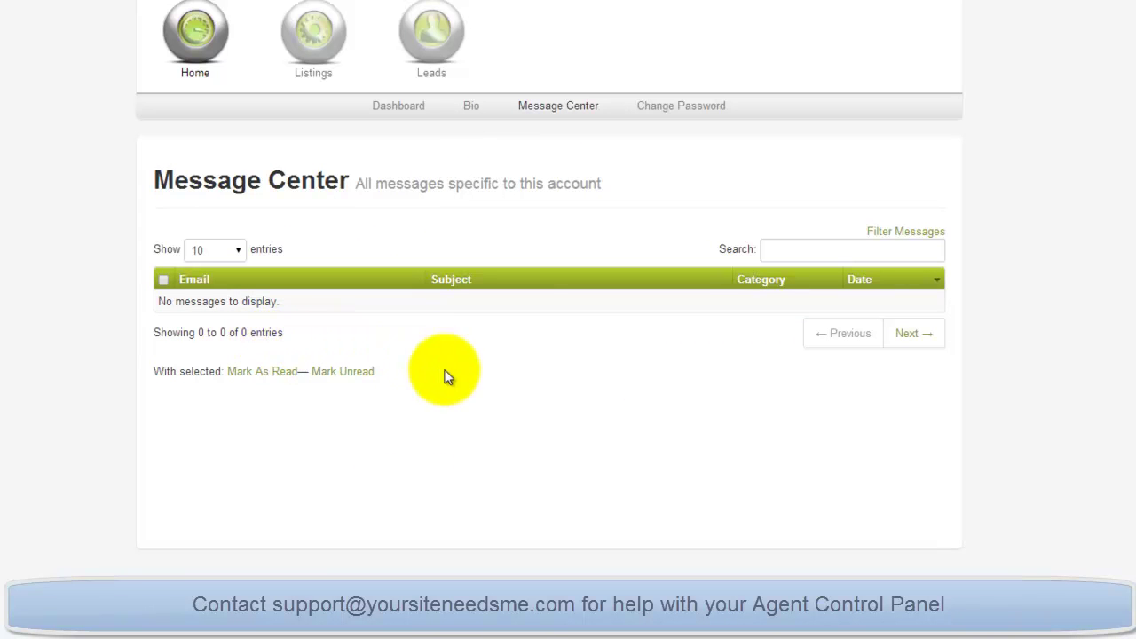
left_click(691, 107)
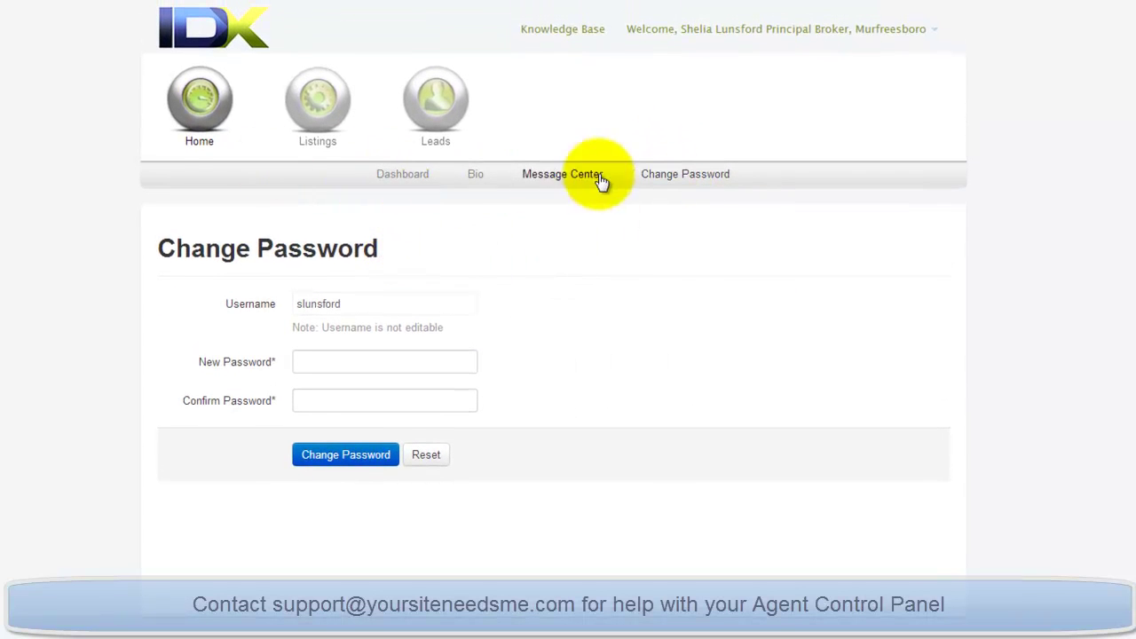
left_click(932, 34)
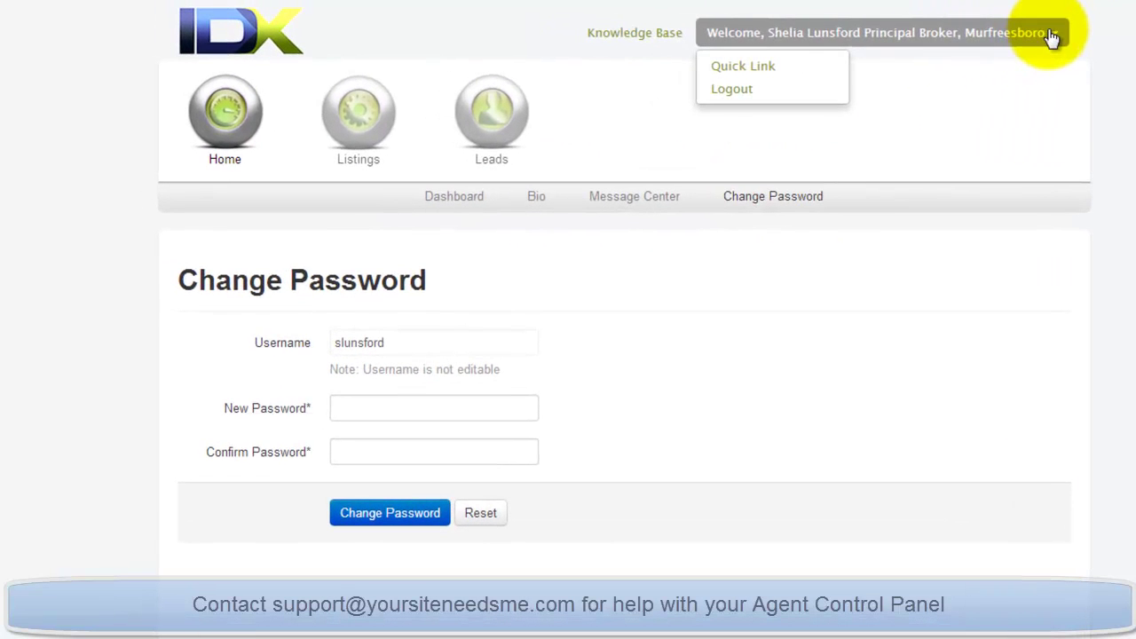
Save Change Password as a Quick Link, then go to Listings > Active.
left_click(743, 76)
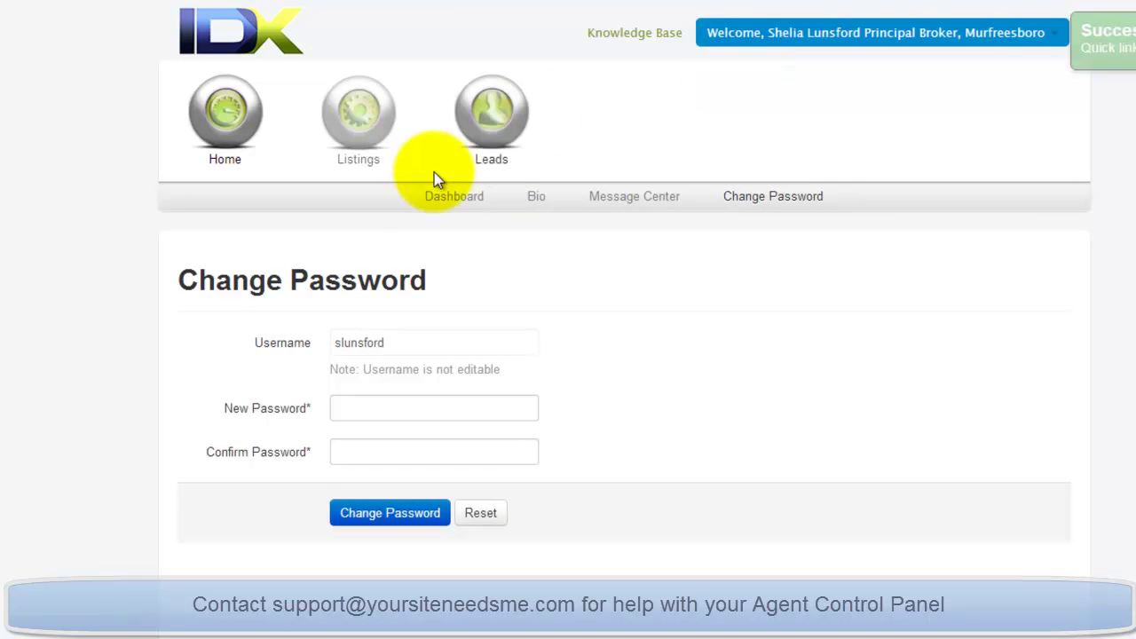
left_click(440, 197)
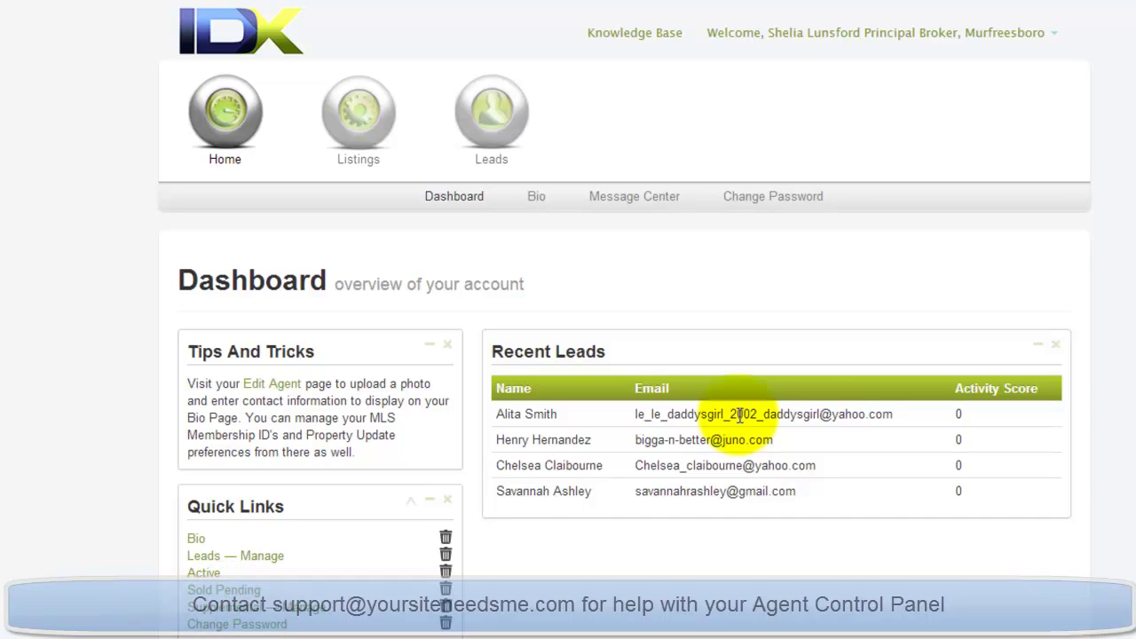
left_click(379, 128)
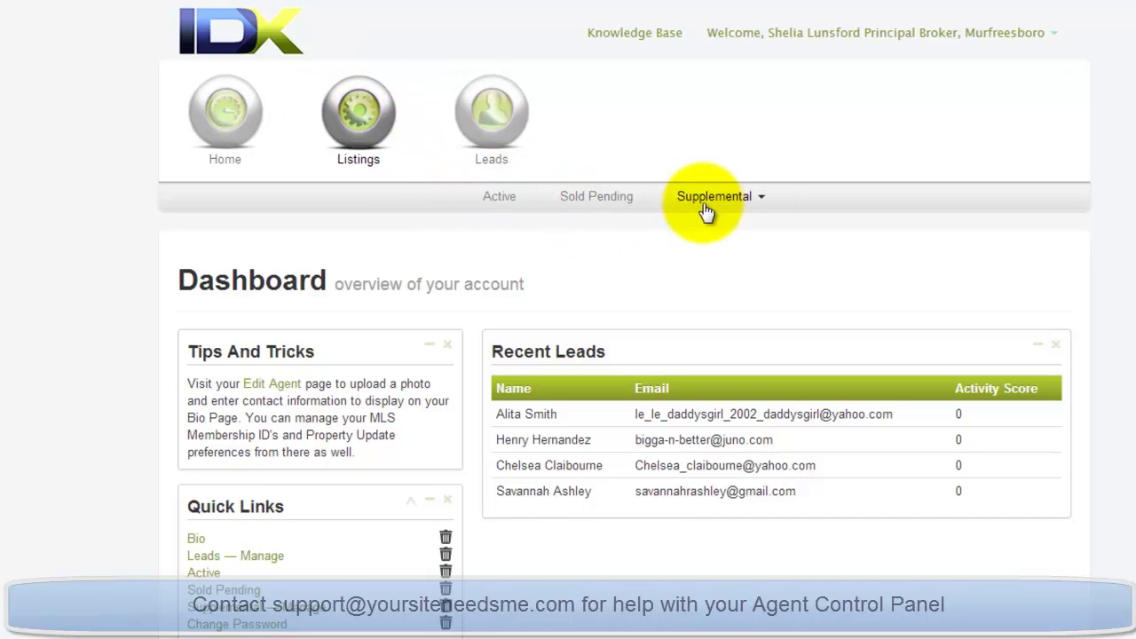
left_click(506, 196)
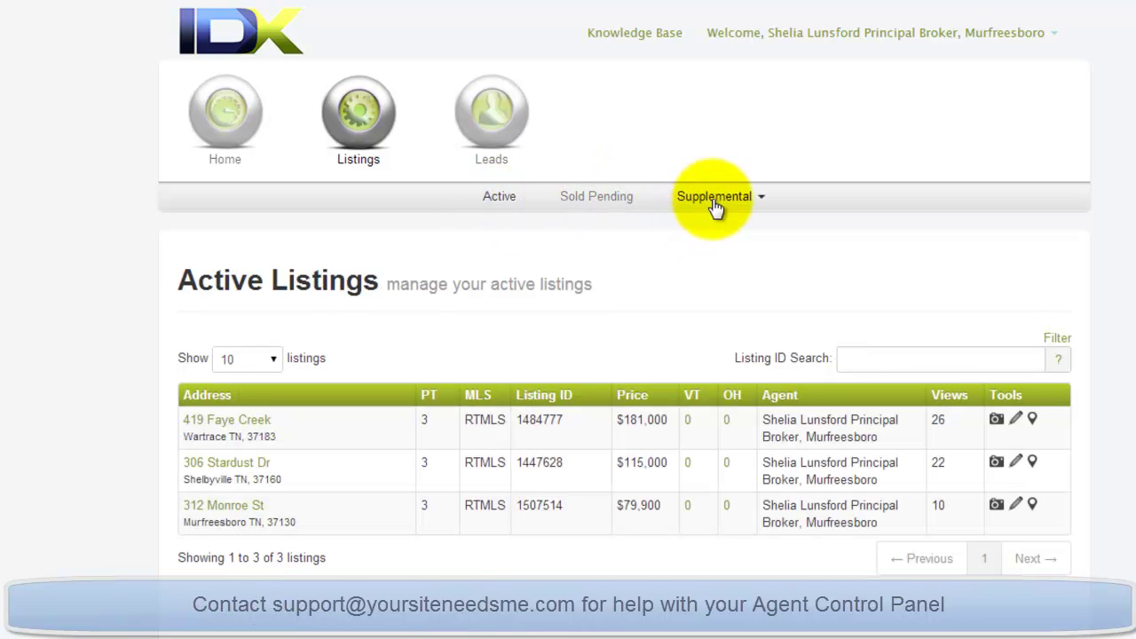
left_click(1043, 37)
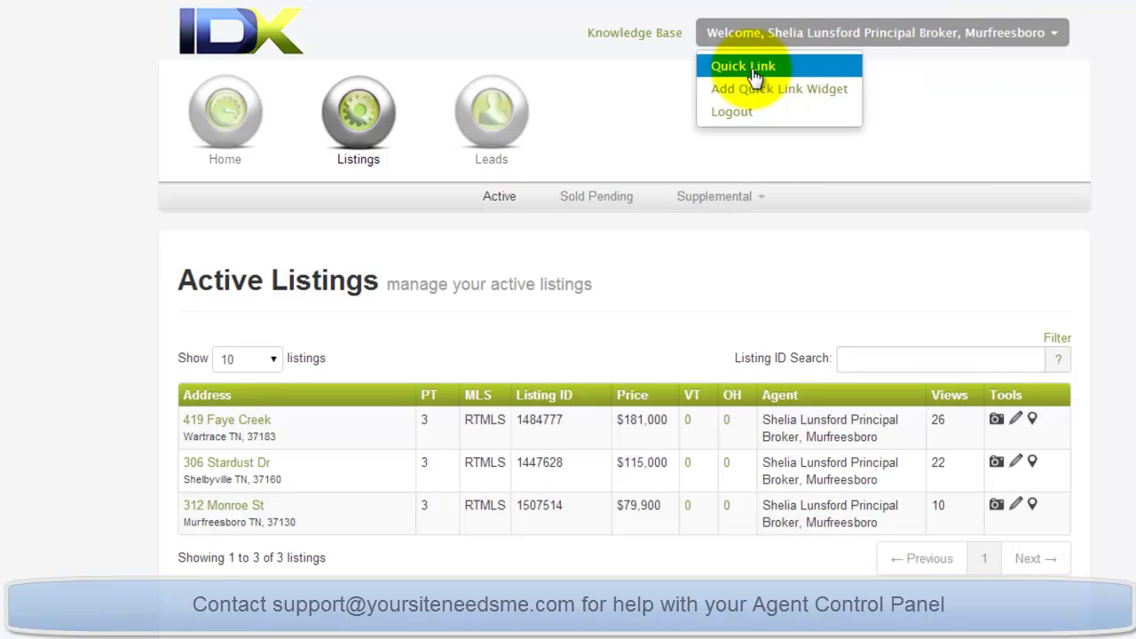
Open the $181,000 listing in Edit Listing and scroll through its Remarks.
left_click(627, 115)
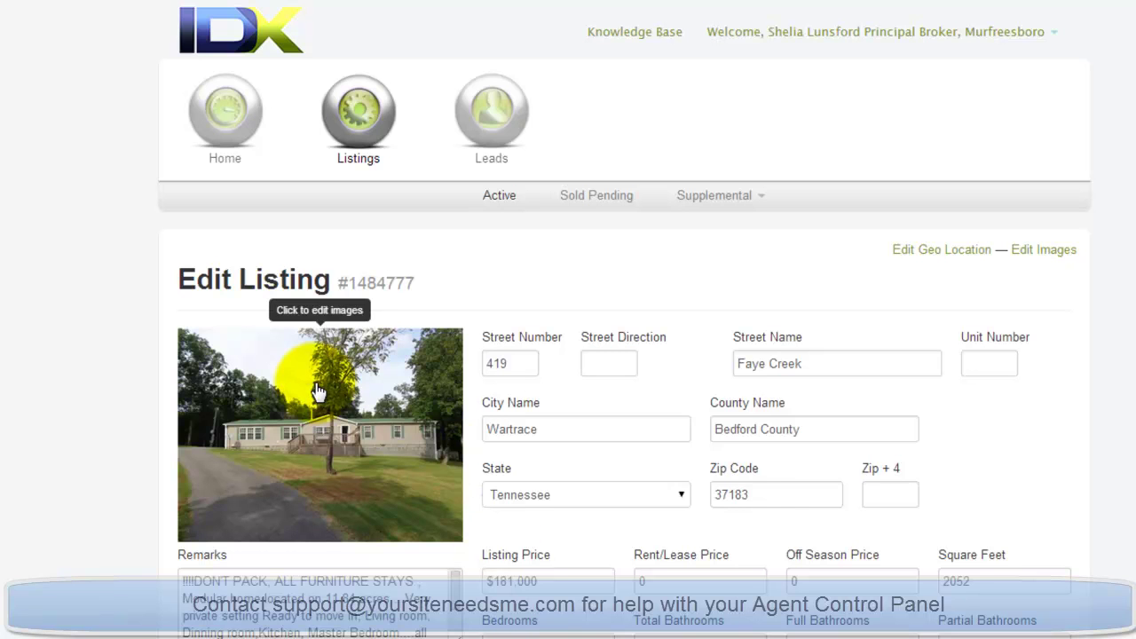
left_click(242, 581)
scroll(405, 585, "down", 1)
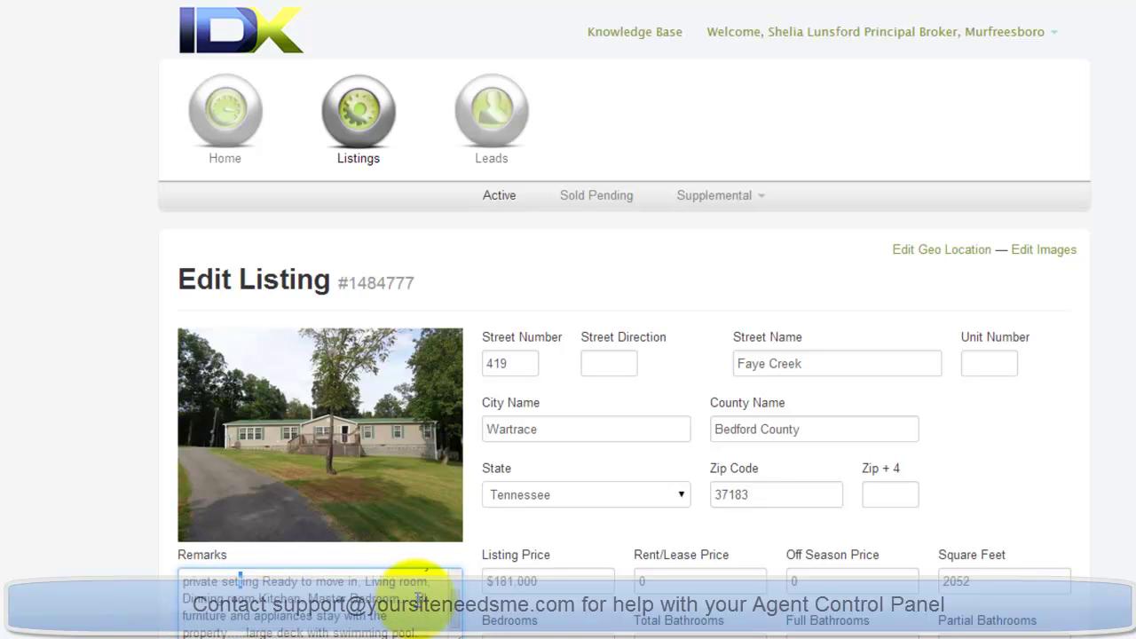
scroll(395, 632, "up", 1)
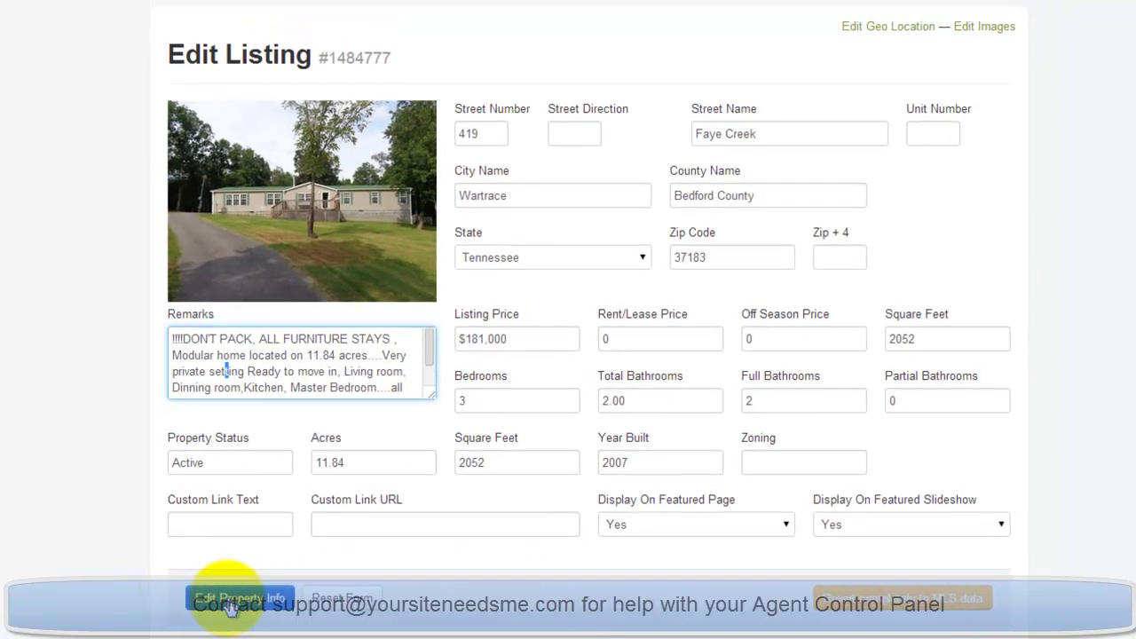
Review the listing's Latitude and Longitude in the Geocode Manager, then go to its images.
left_click(888, 26)
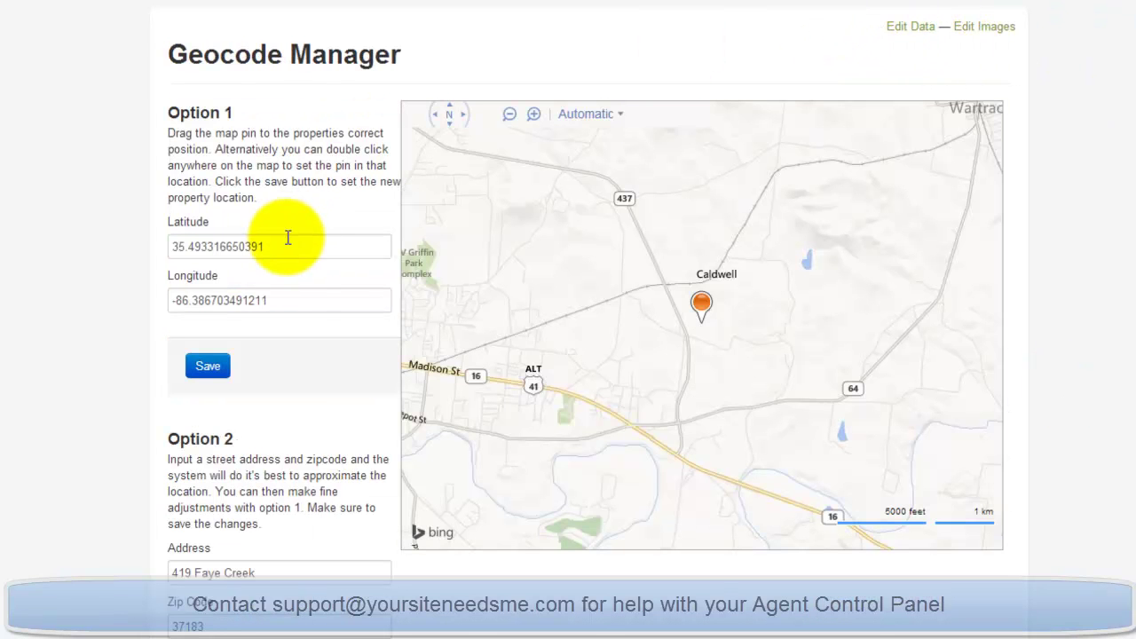
left_click(286, 245)
left_click(292, 300)
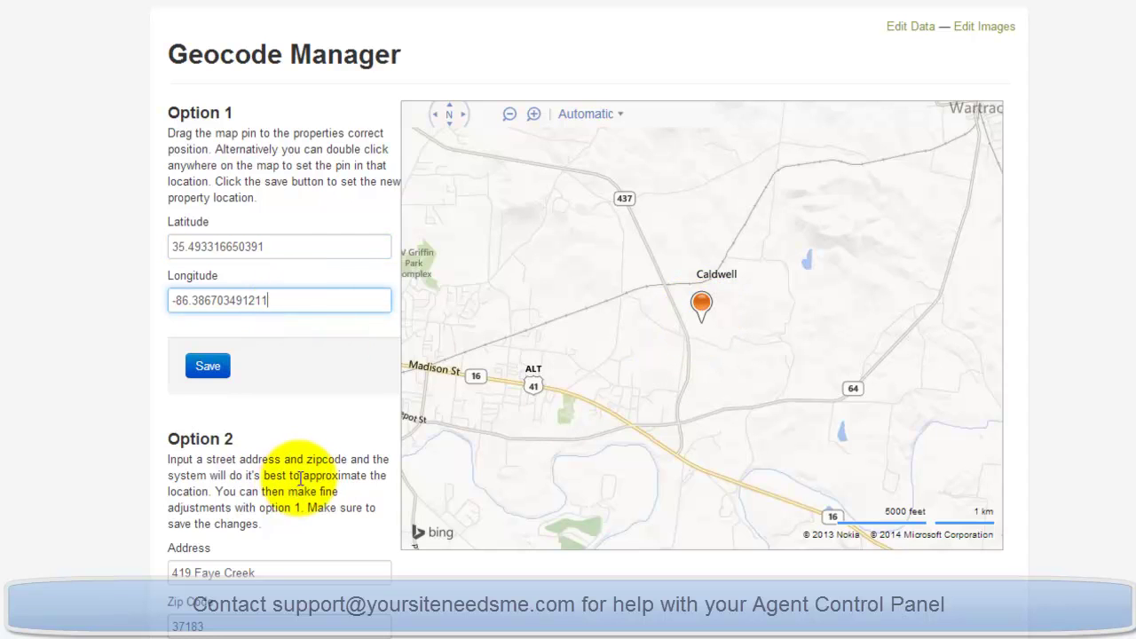
scroll(304, 482, "down", 1)
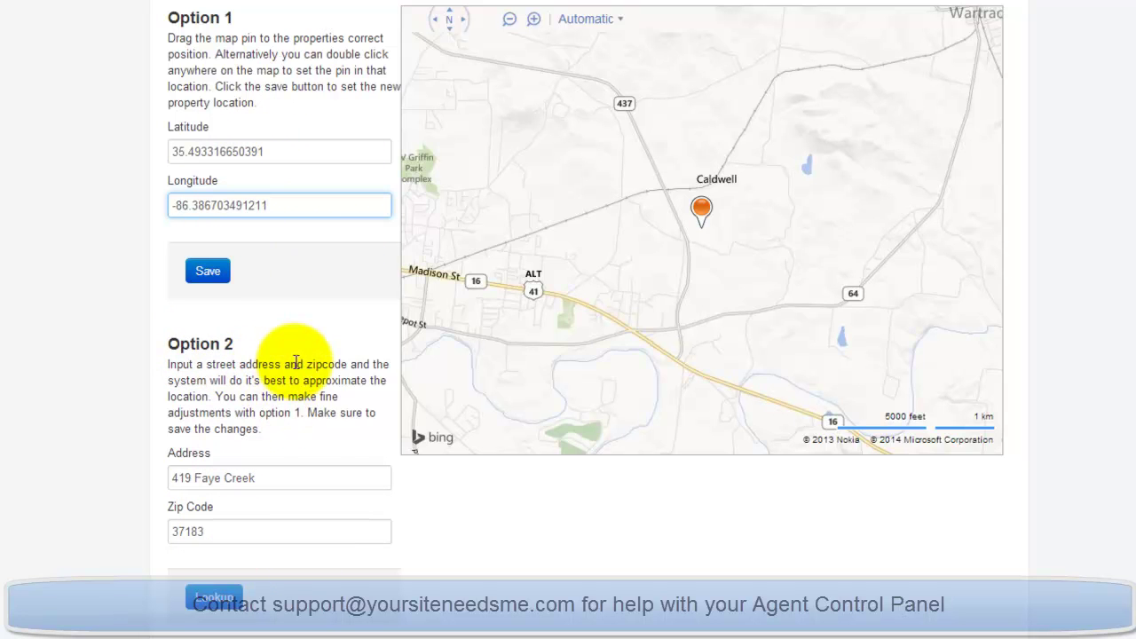
scroll(288, 378, "up", 1)
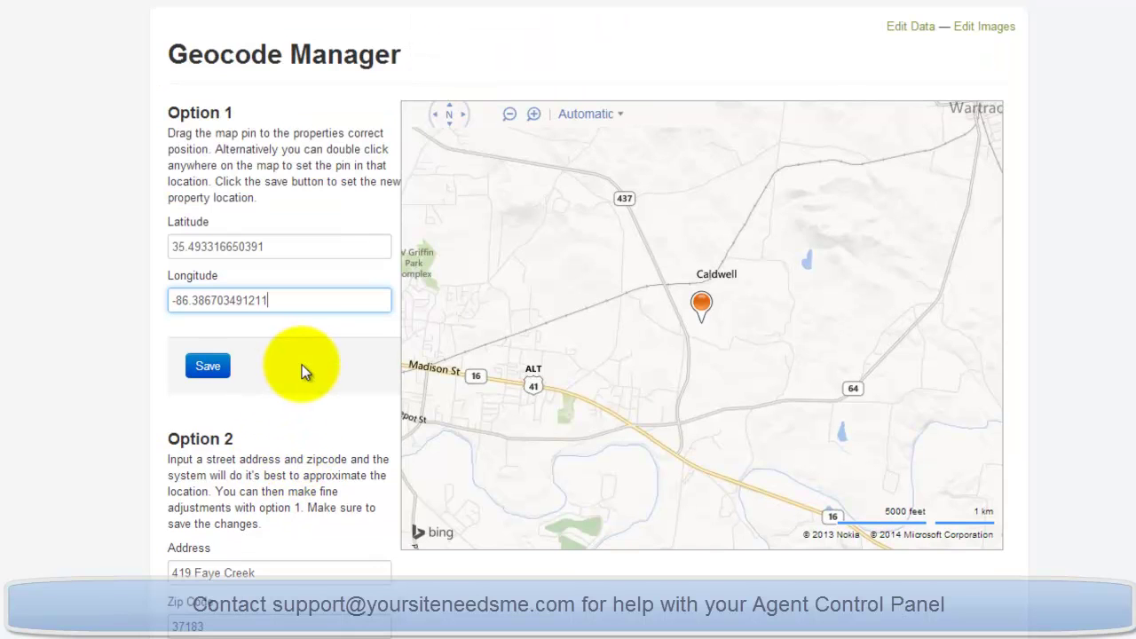
left_click(974, 28)
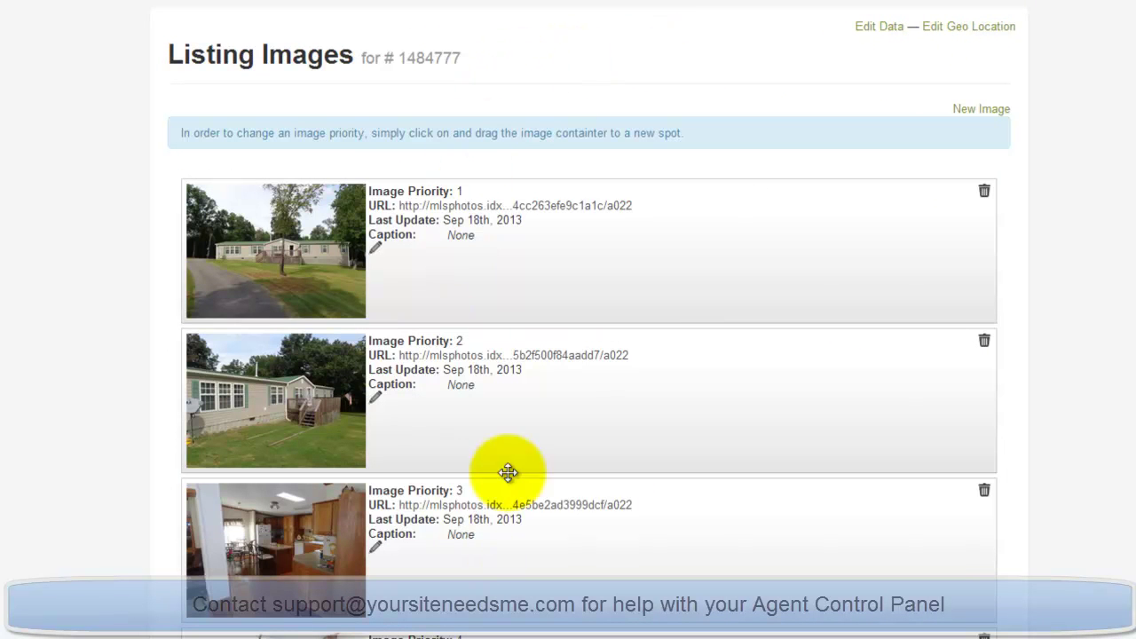
Scroll through the listing images at priorities 1–3, then go to Sold/Pending Listings.
scroll(496, 240, "down", 5)
scroll(497, 241, "down", 15)
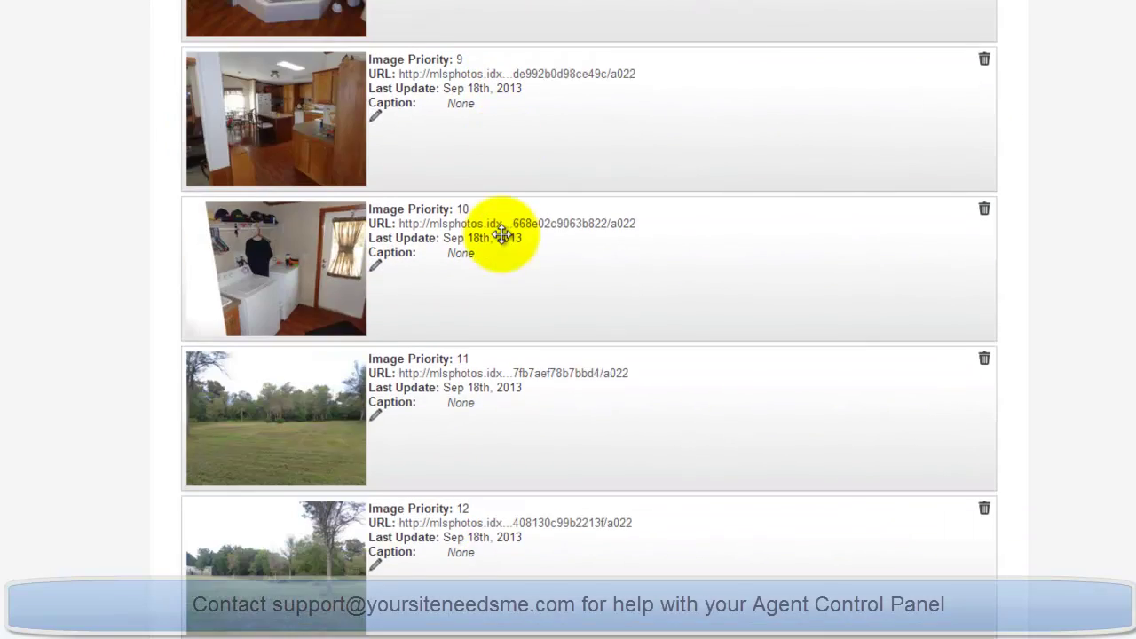
scroll(662, 355, "up", 20)
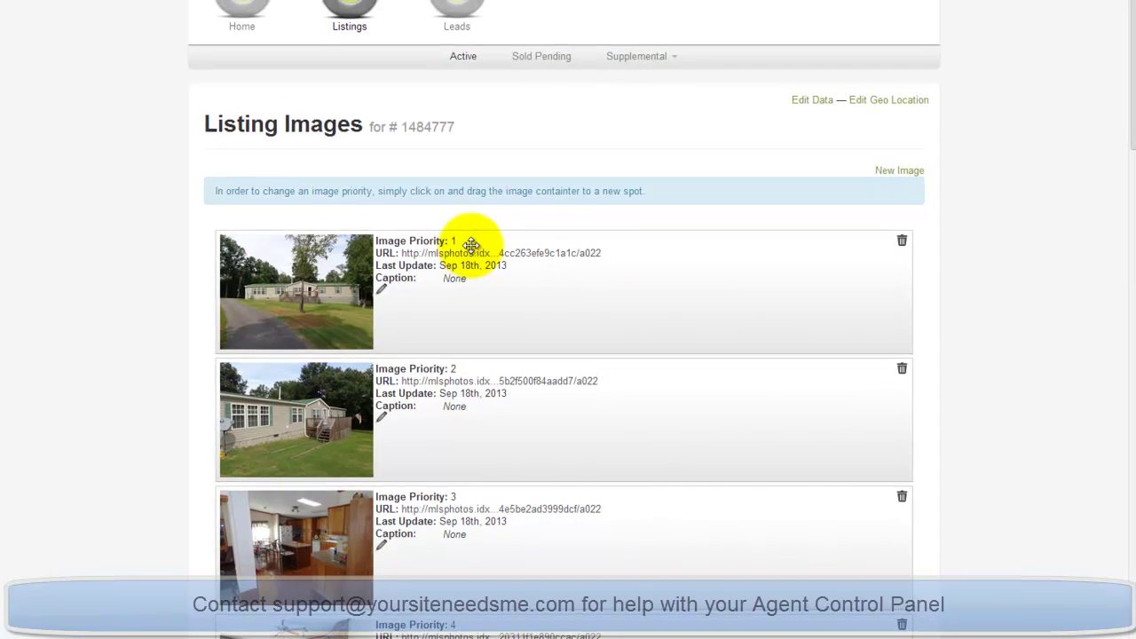
left_click(524, 56)
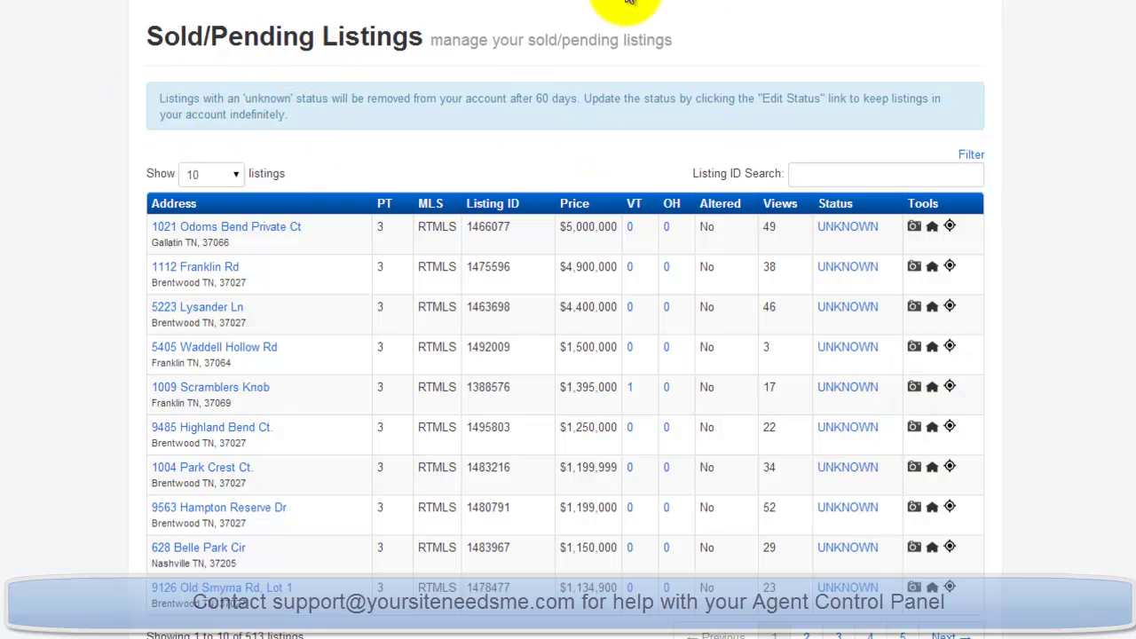
left_click(846, 229)
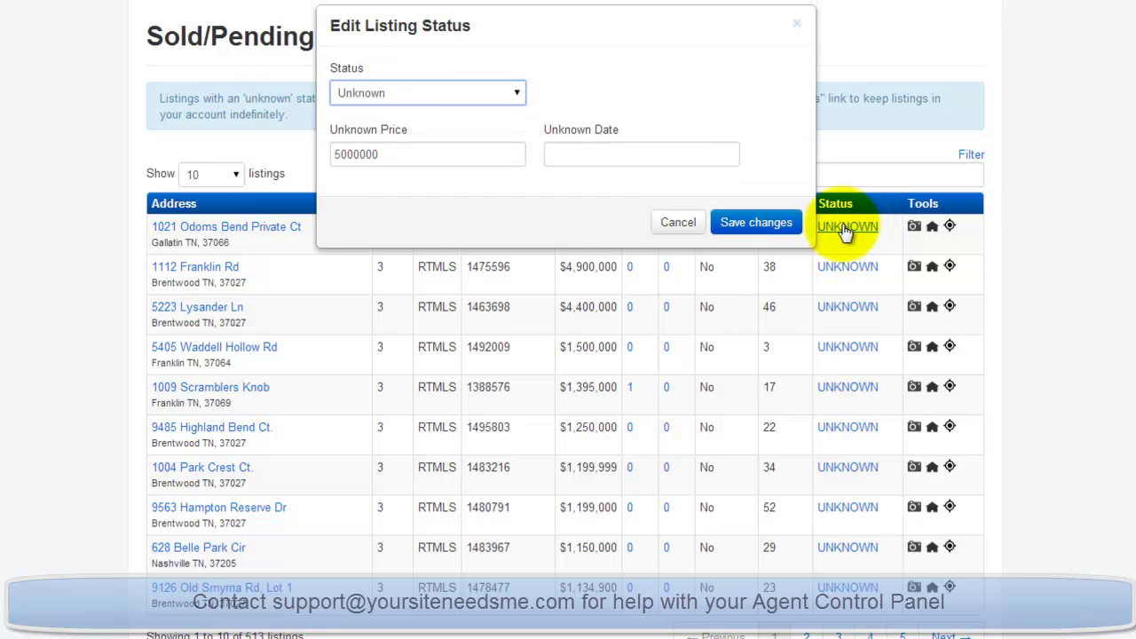
left_click(422, 93)
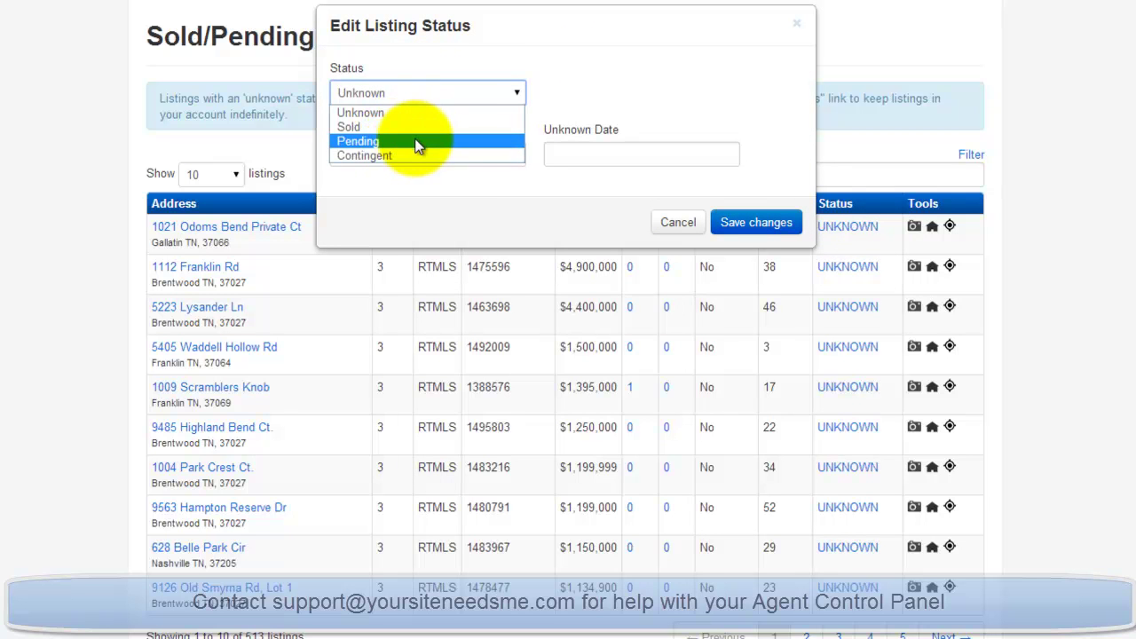
left_click(404, 127)
left_click_drag(401, 154, 329, 157)
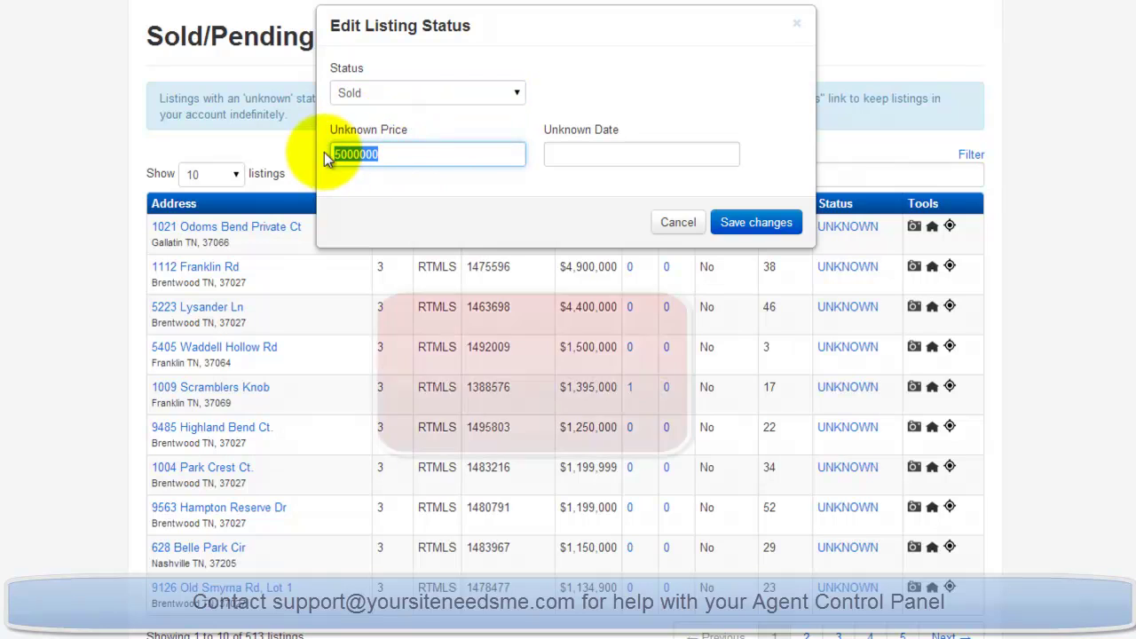
left_click(667, 157)
left_click(699, 87)
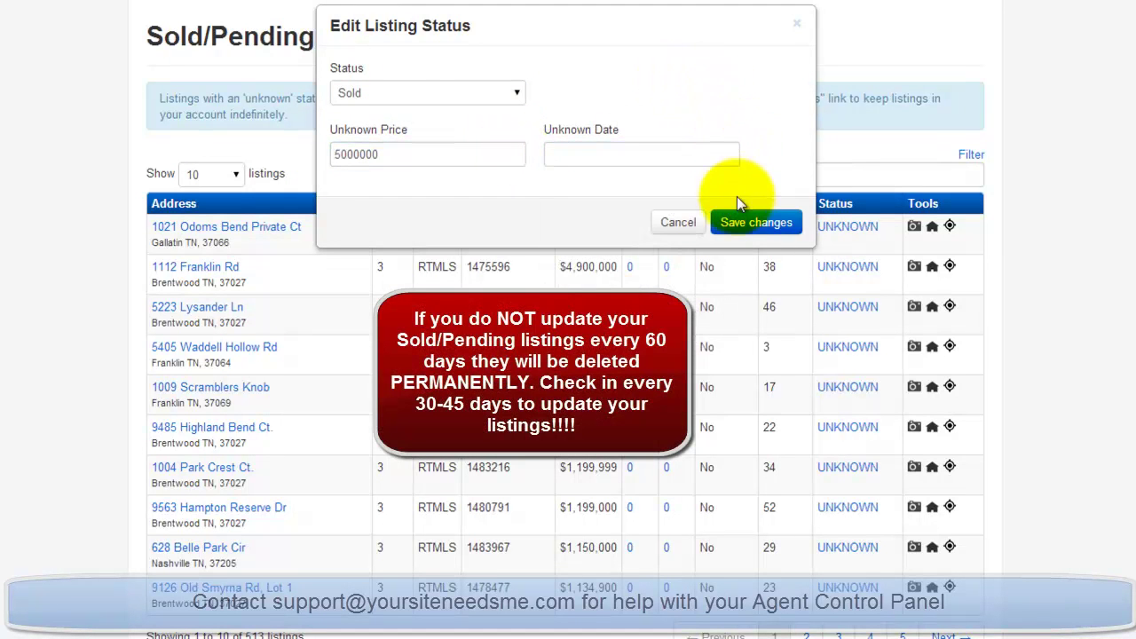
left_click(741, 223)
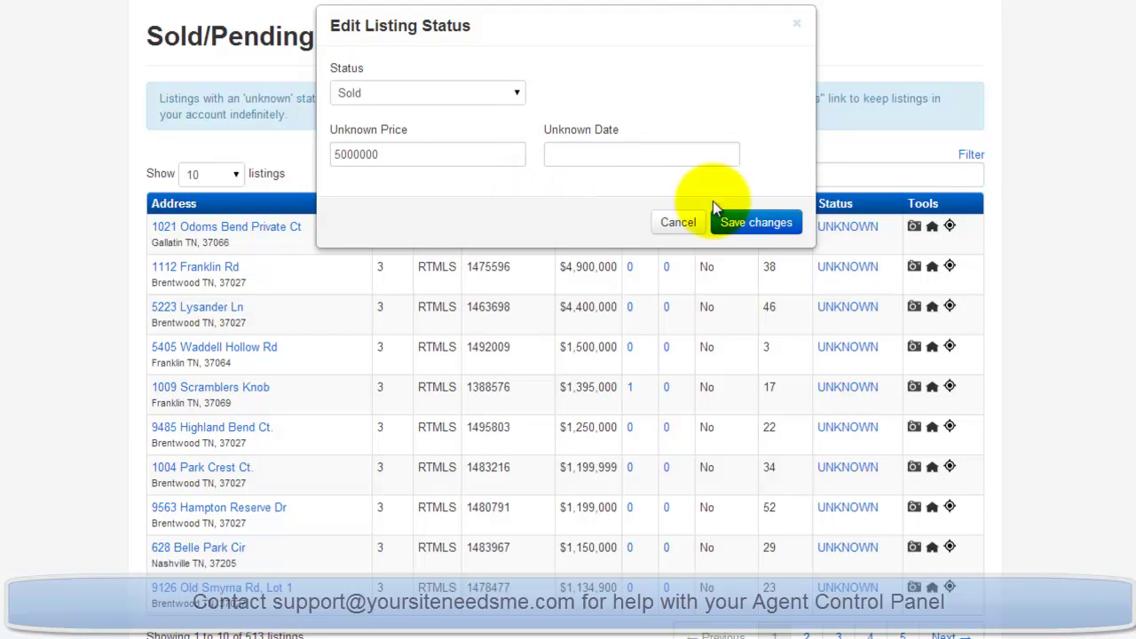
left_click(679, 223)
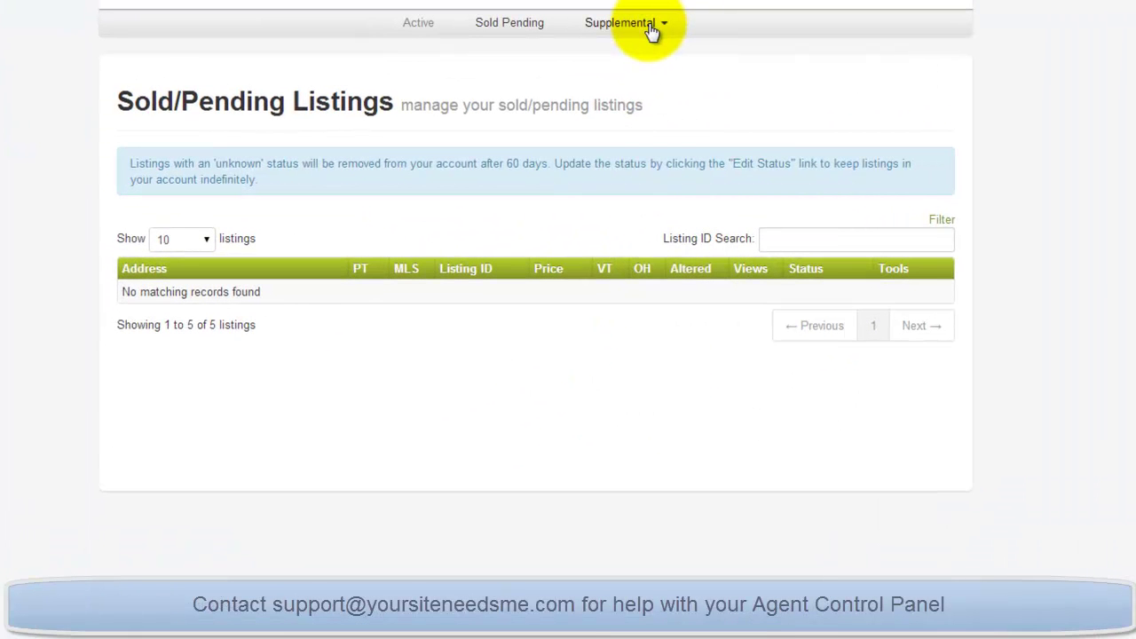
Use Listings > Supplemental > Create to open a blank Add Listing form.
left_click(650, 31)
left_click(641, 50)
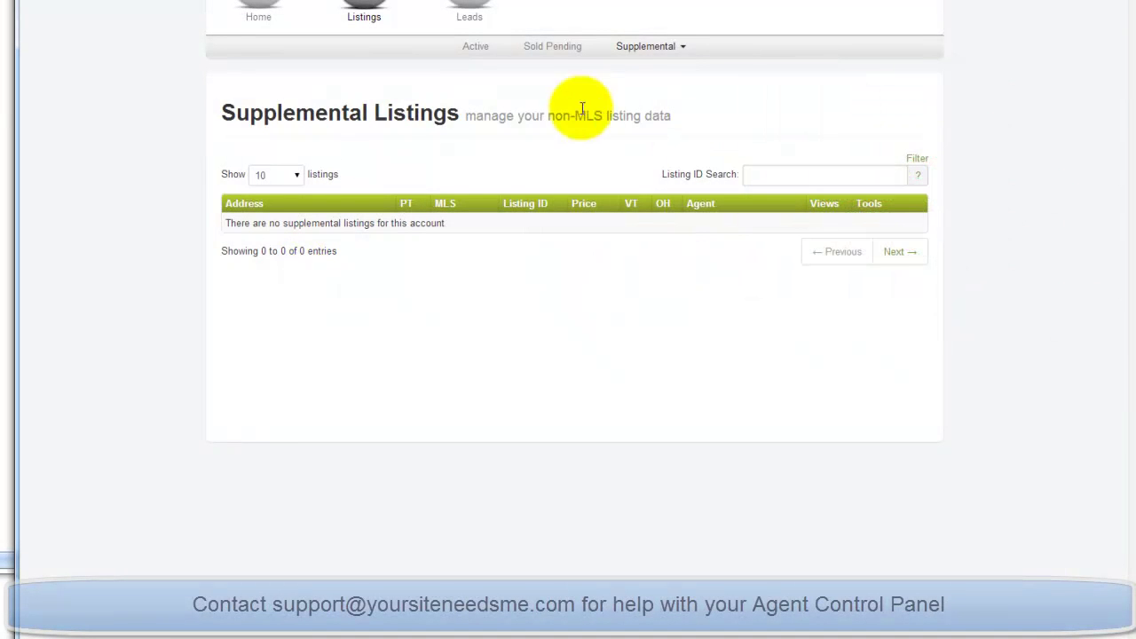
left_click(678, 50)
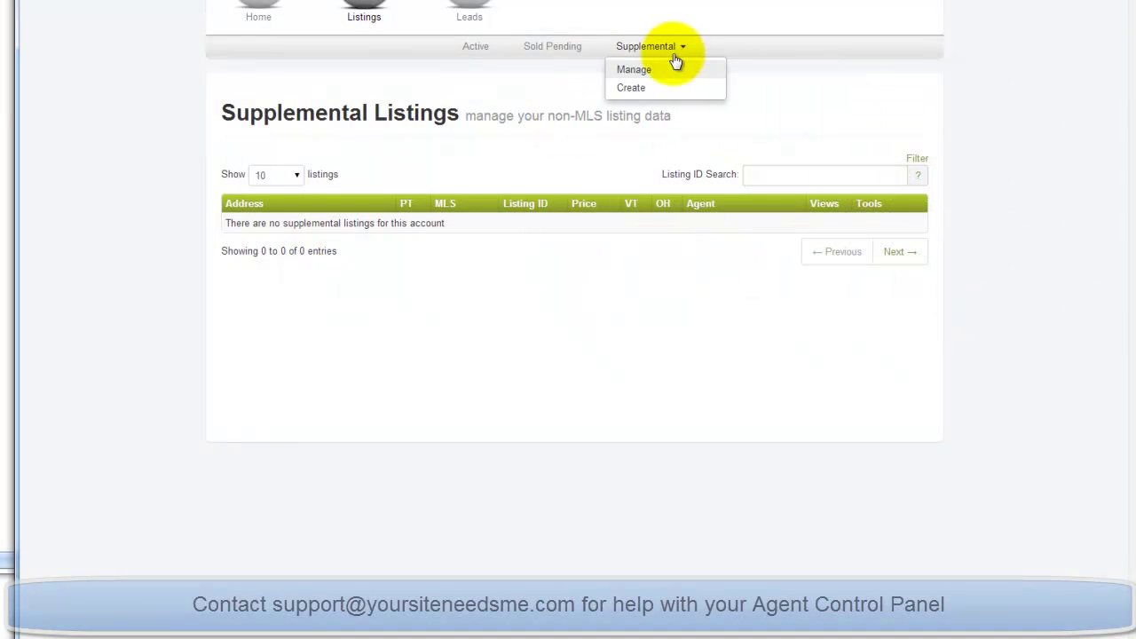
left_click(631, 87)
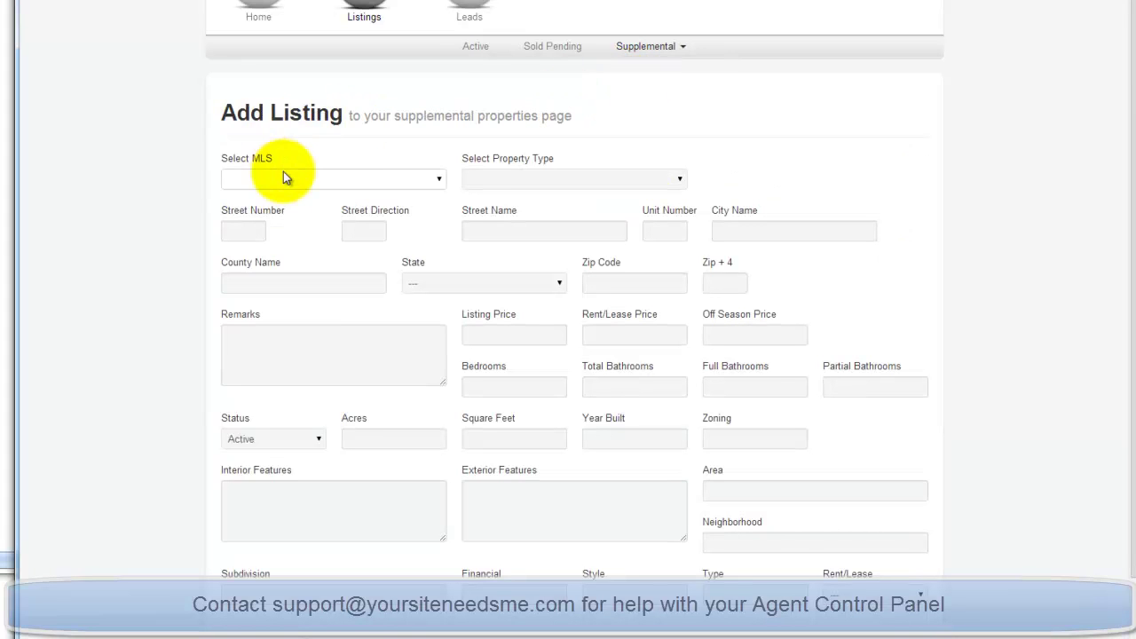
Leave the Select MLS field unset and go to Supplemental > Manage's empty listing page.
left_click(439, 180)
left_click(437, 181)
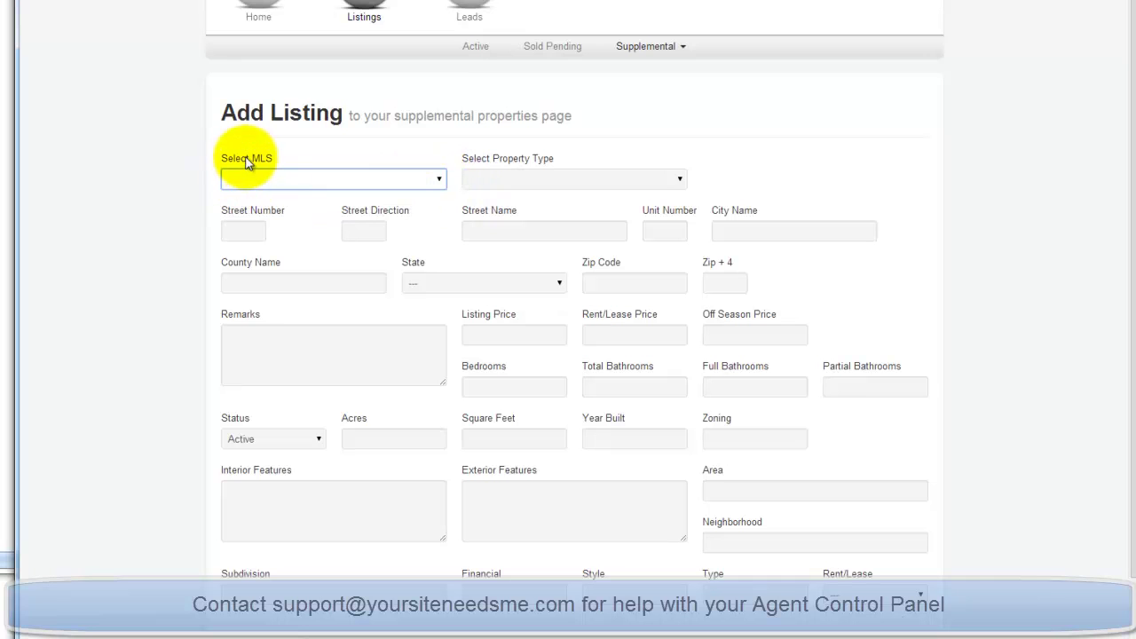
left_click(787, 178)
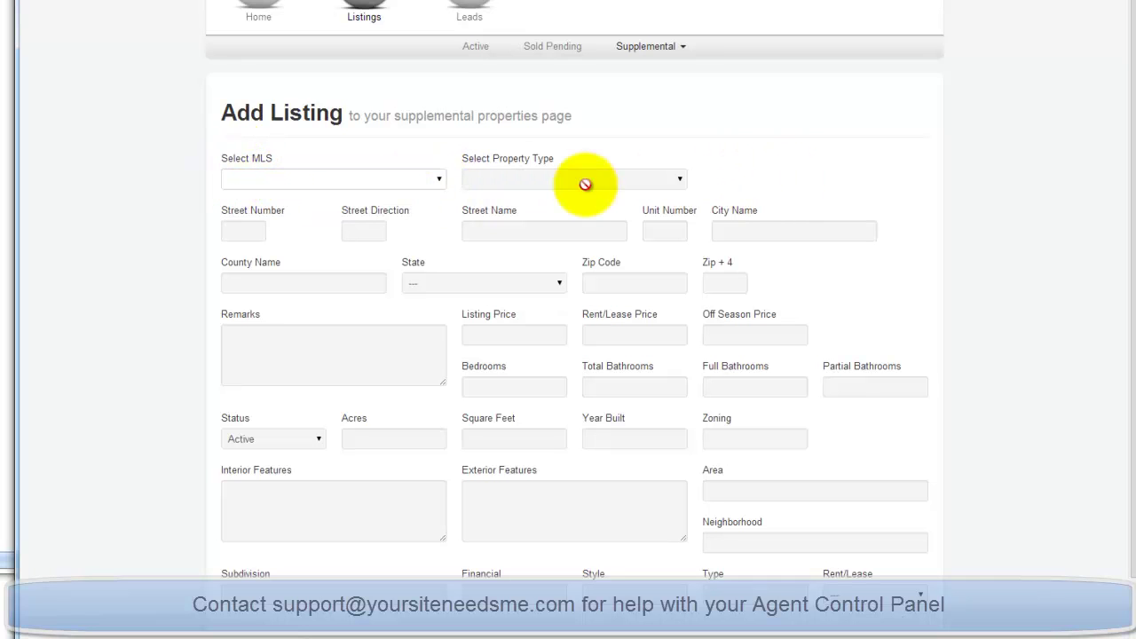
scroll(888, 186, "down", 1)
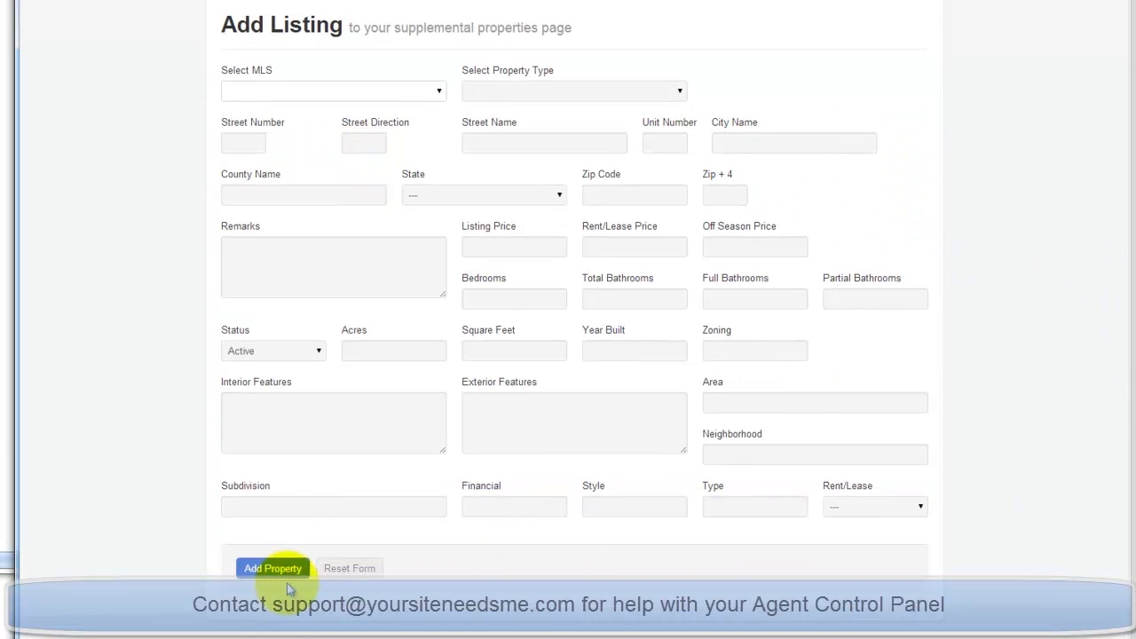
scroll(605, 557, "up", 1)
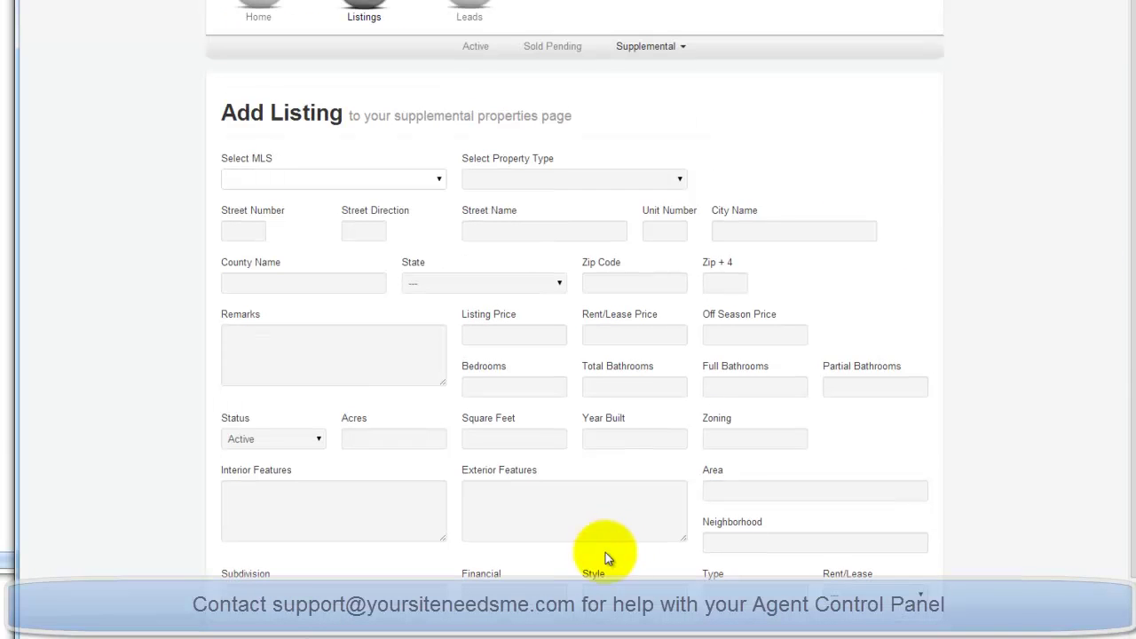
left_click(676, 51)
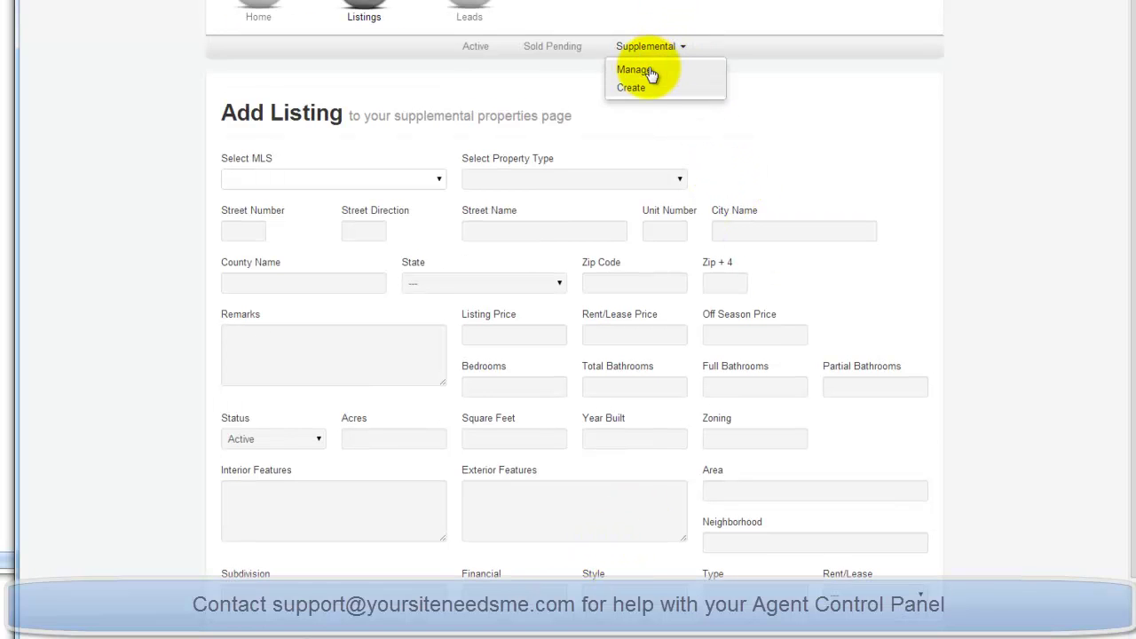
left_click(672, 117)
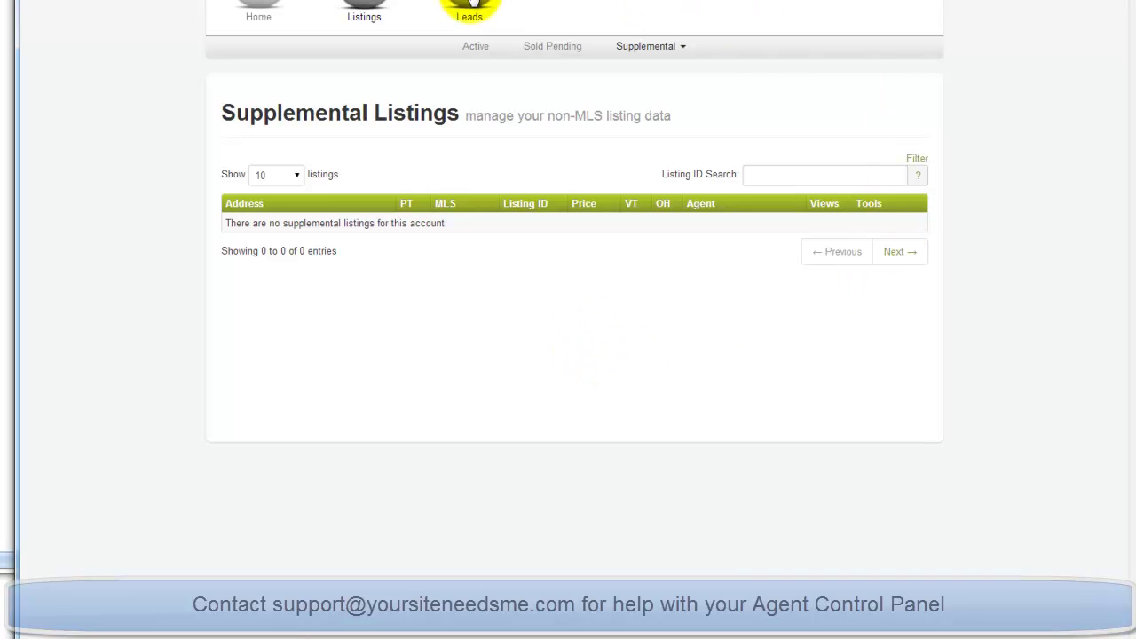
Open Leads > Manage to list the four leads, and star-flag the first lead.
mouse_move(469, 5)
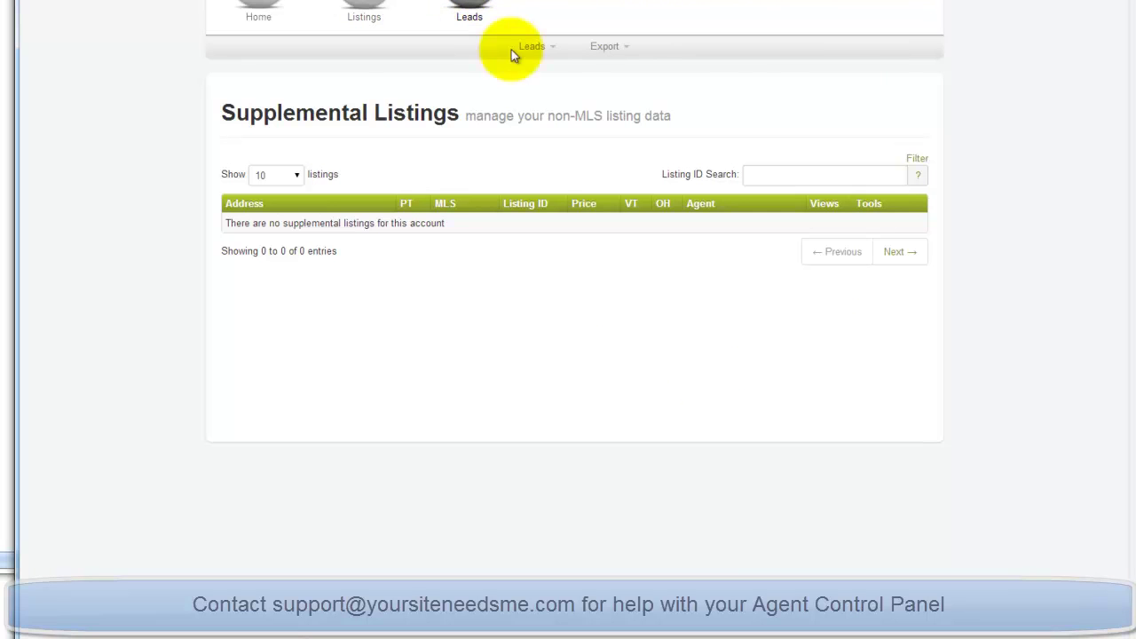
left_click(545, 47)
left_click(537, 70)
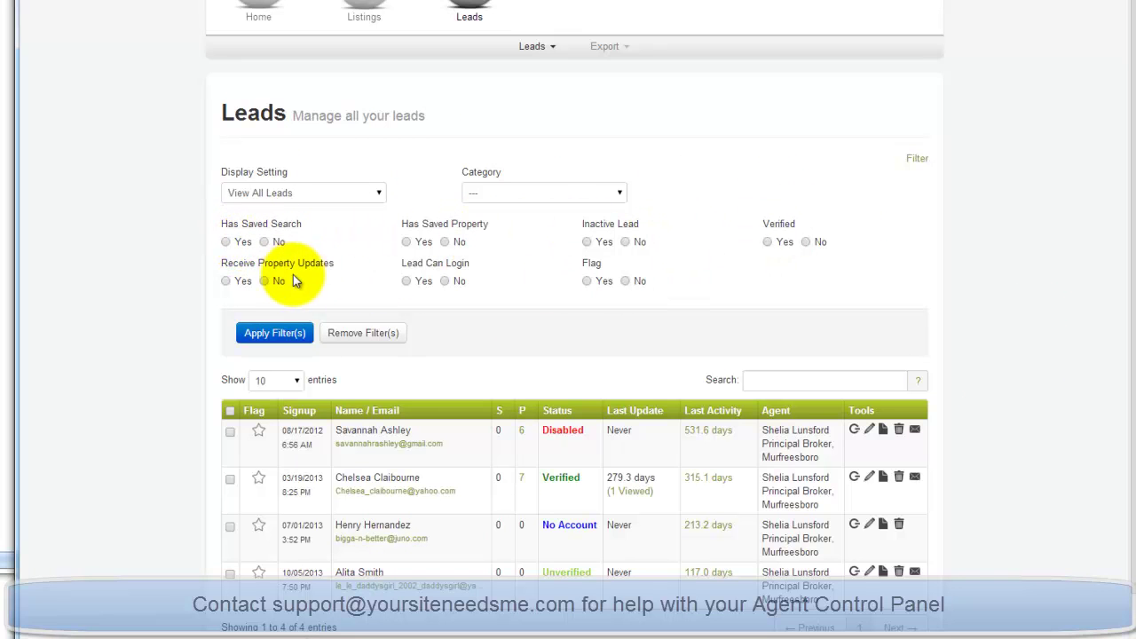
scroll(802, 302, "down", 1)
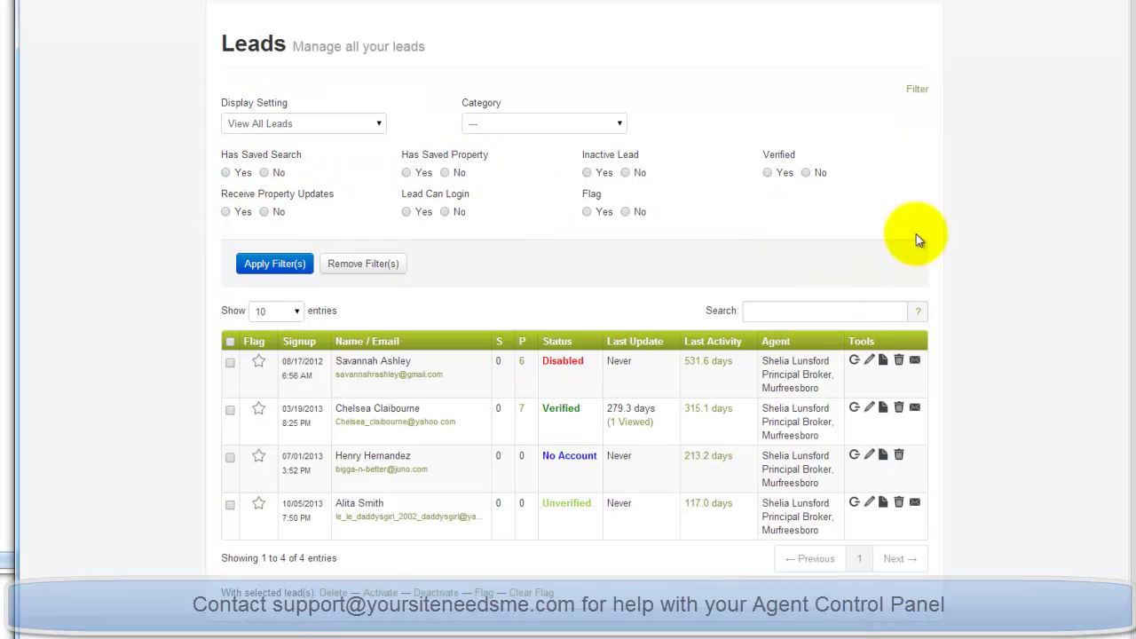
left_click(259, 366)
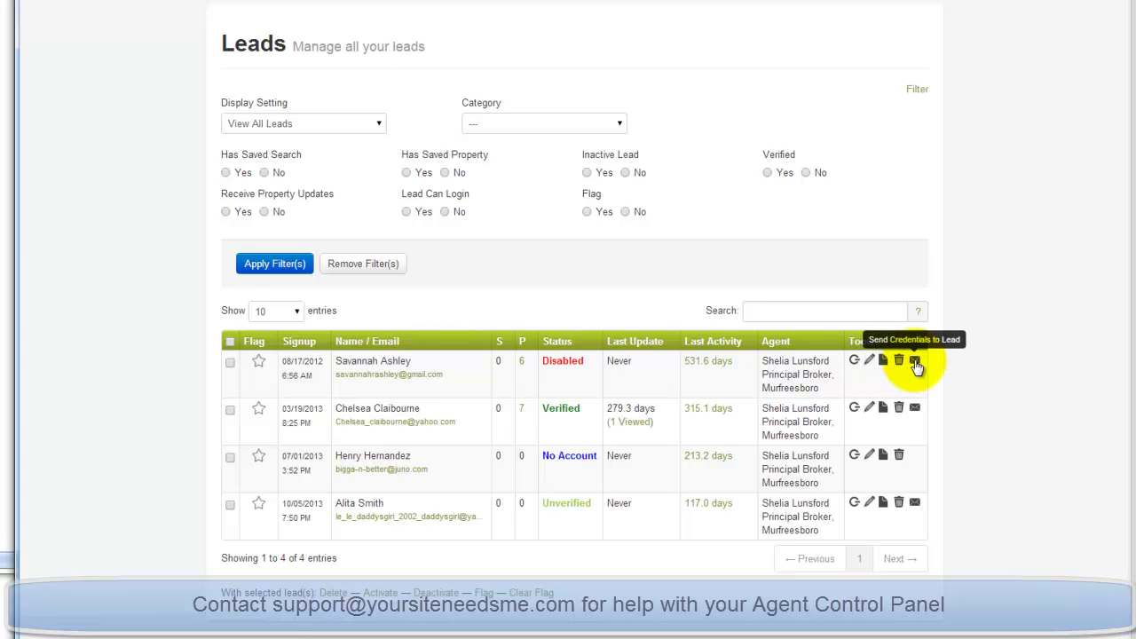
Log in to the website as the first lead and view its account information.
left_click(854, 364)
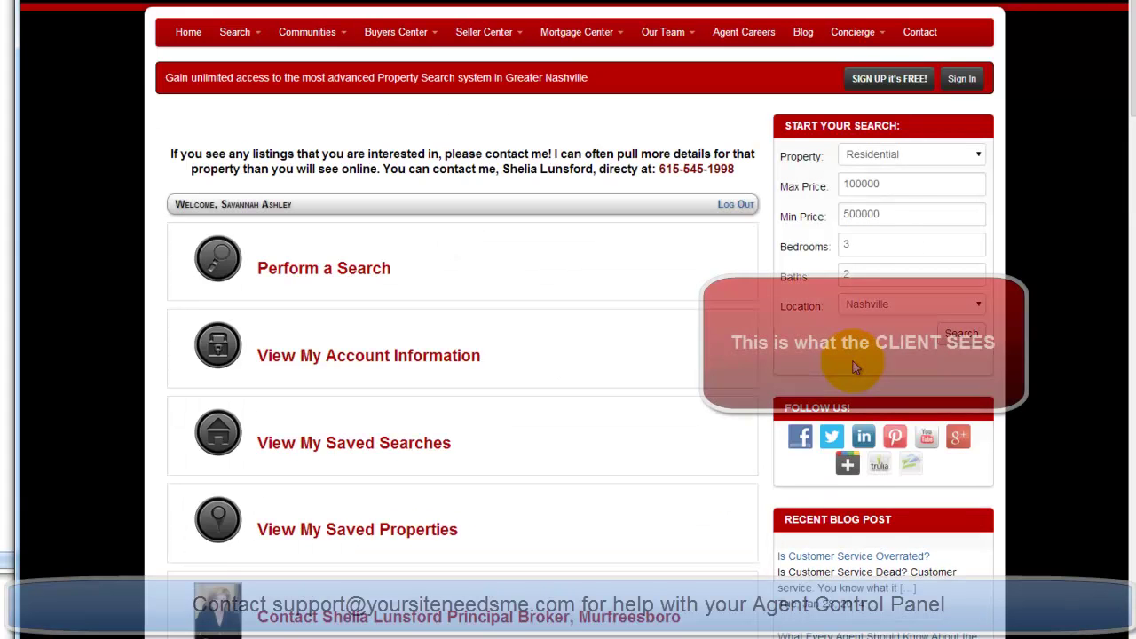
scroll(693, 155, "down", 2)
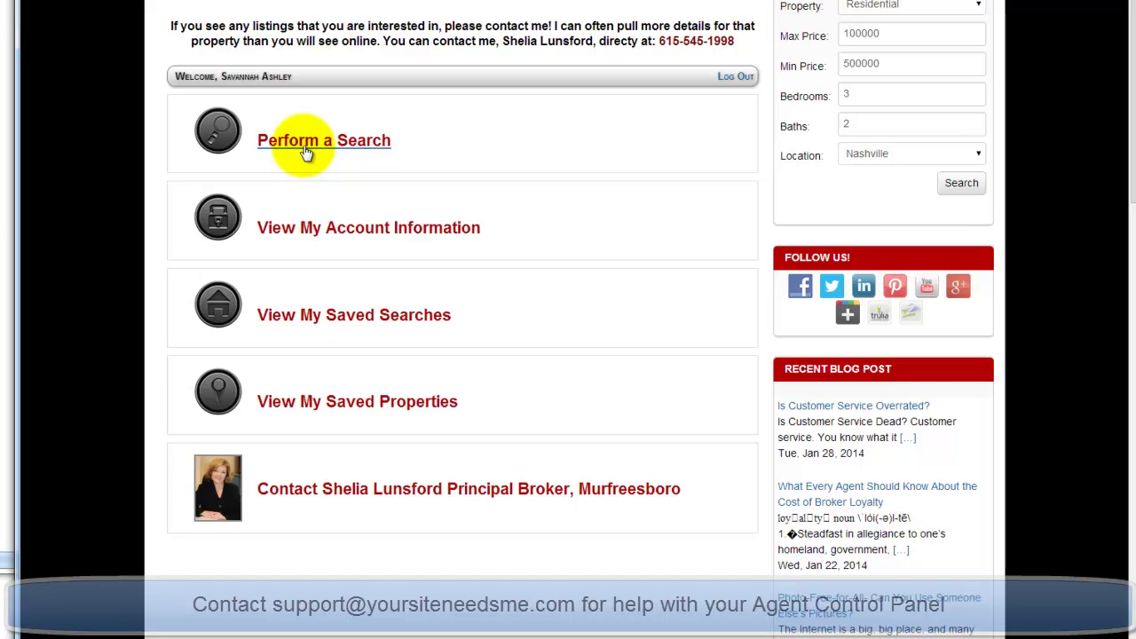
left_click(309, 229)
scroll(399, 213, "down", 3)
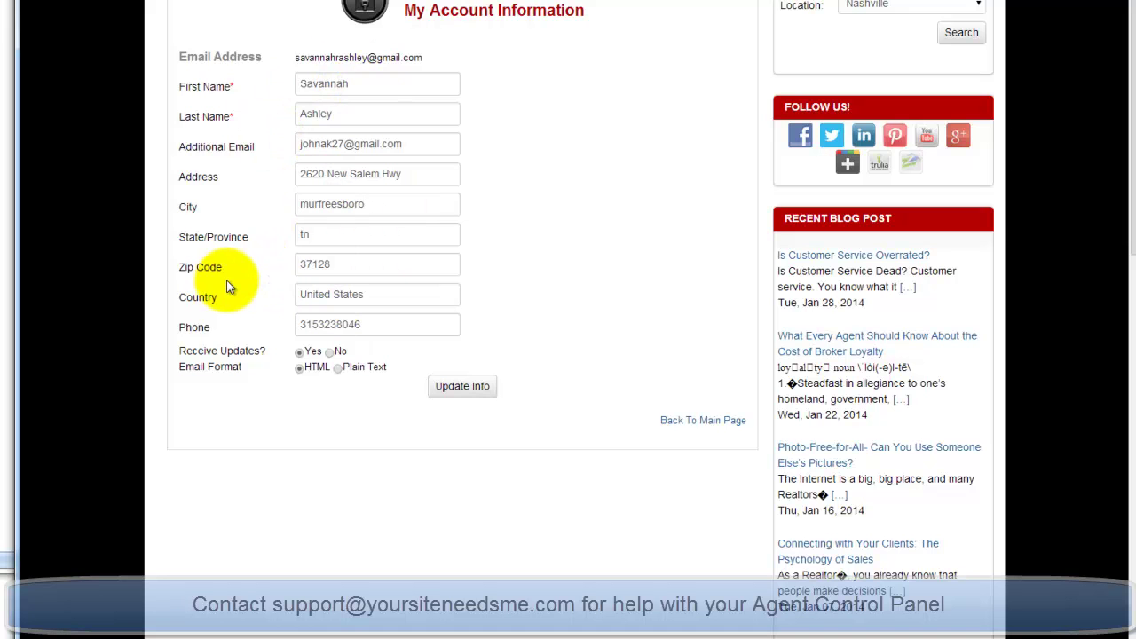
scroll(629, 38, "down", 4)
scroll(638, 28, "up", 5)
Check the lead's saved searches, then open the Contact page to message the agent.
left_click(691, 41)
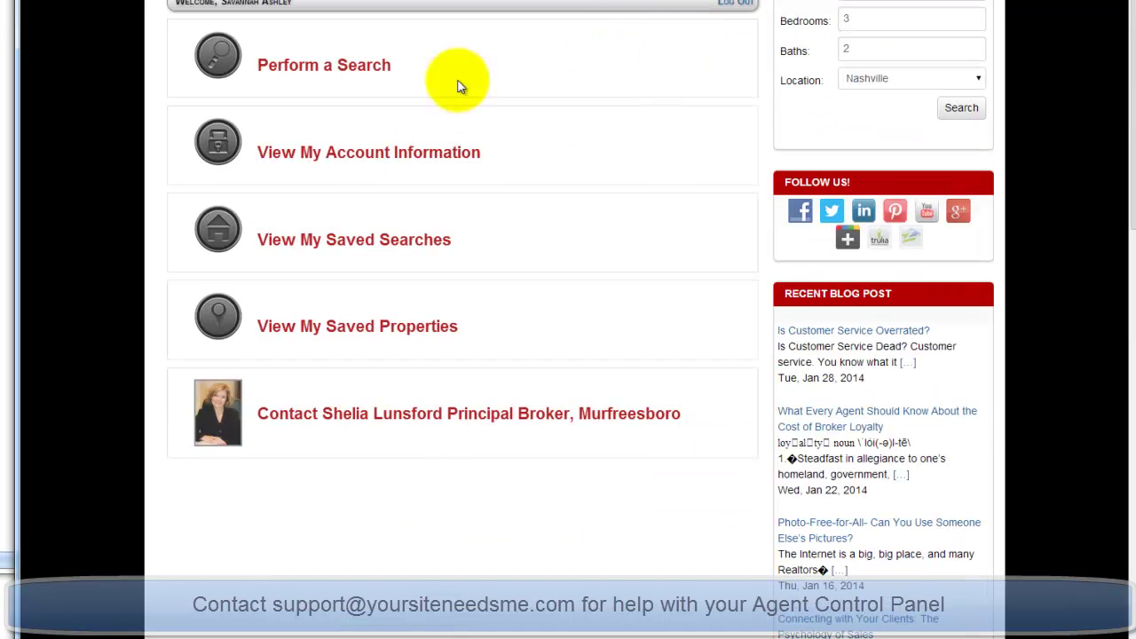
left_click(320, 247)
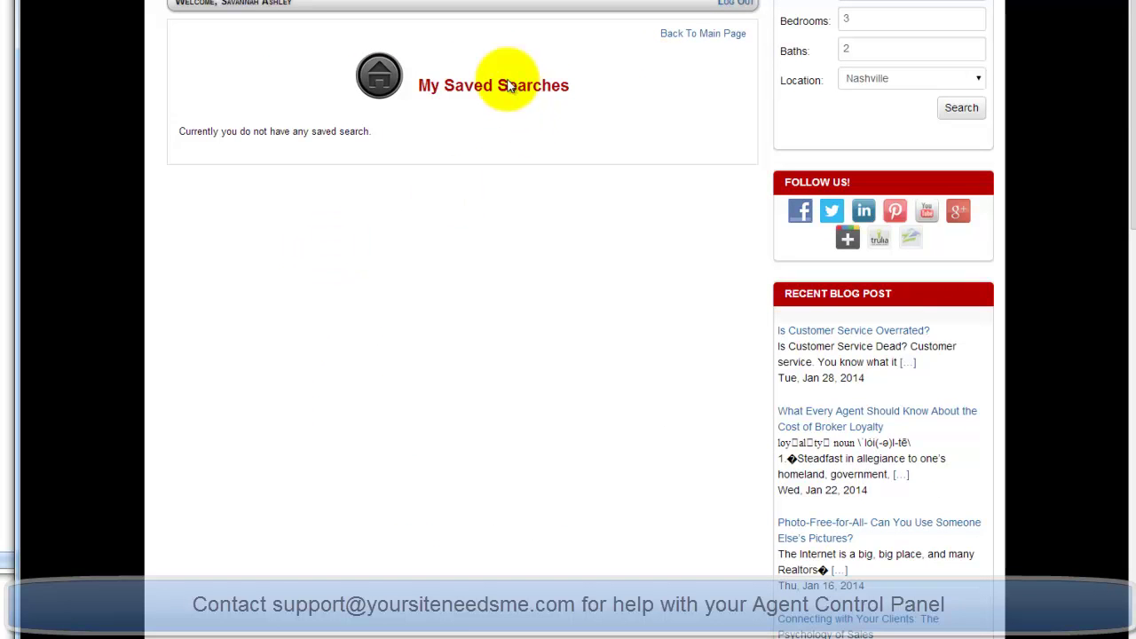
key("alt+Left")
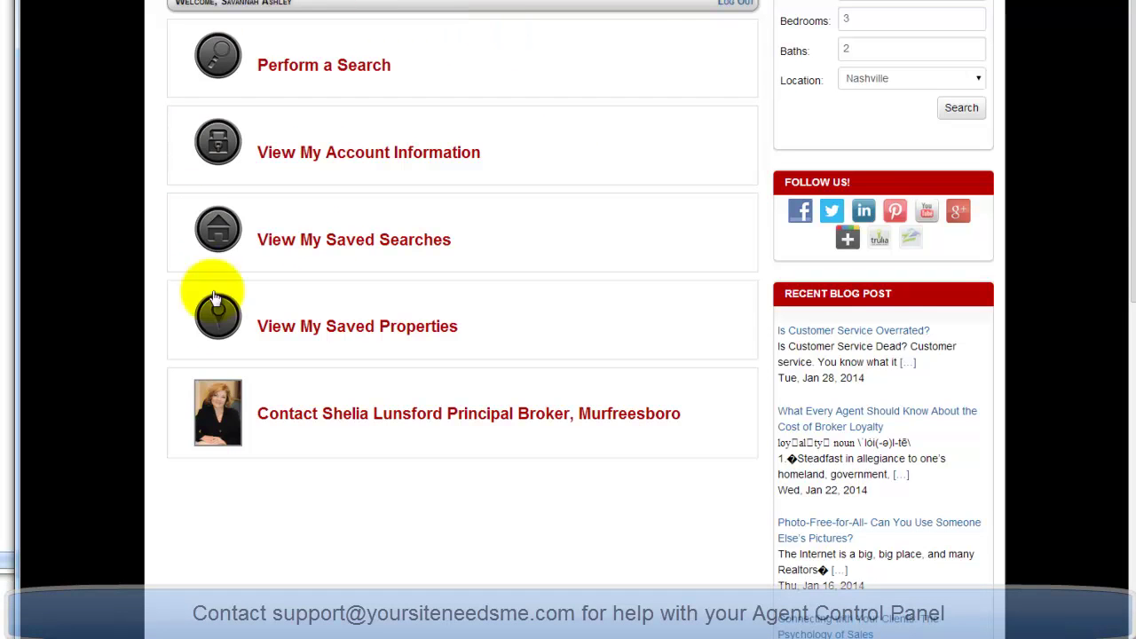
left_click(437, 415)
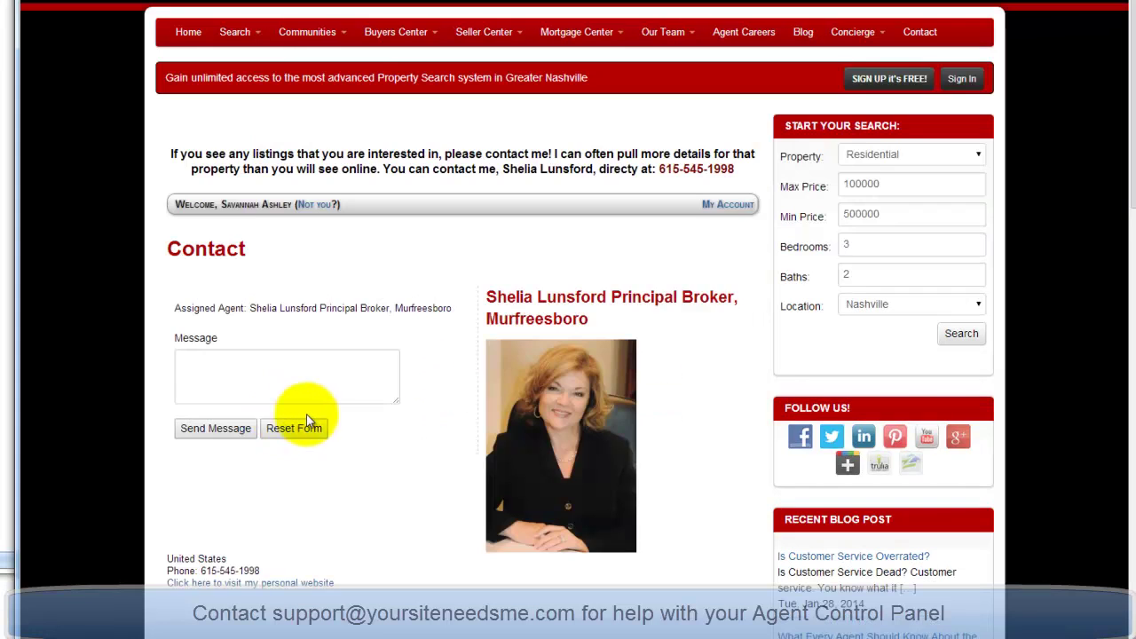
left_click(288, 398)
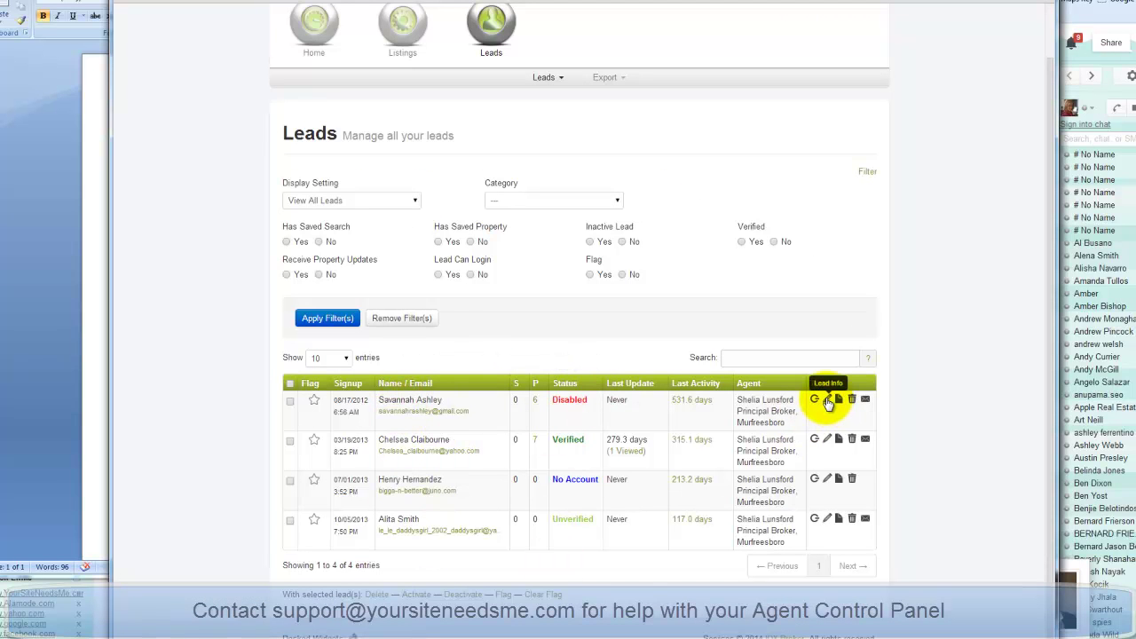
Open the first lead's Lead Data and browse its tabs, ending on the six Saved Properties.
left_click(826, 401)
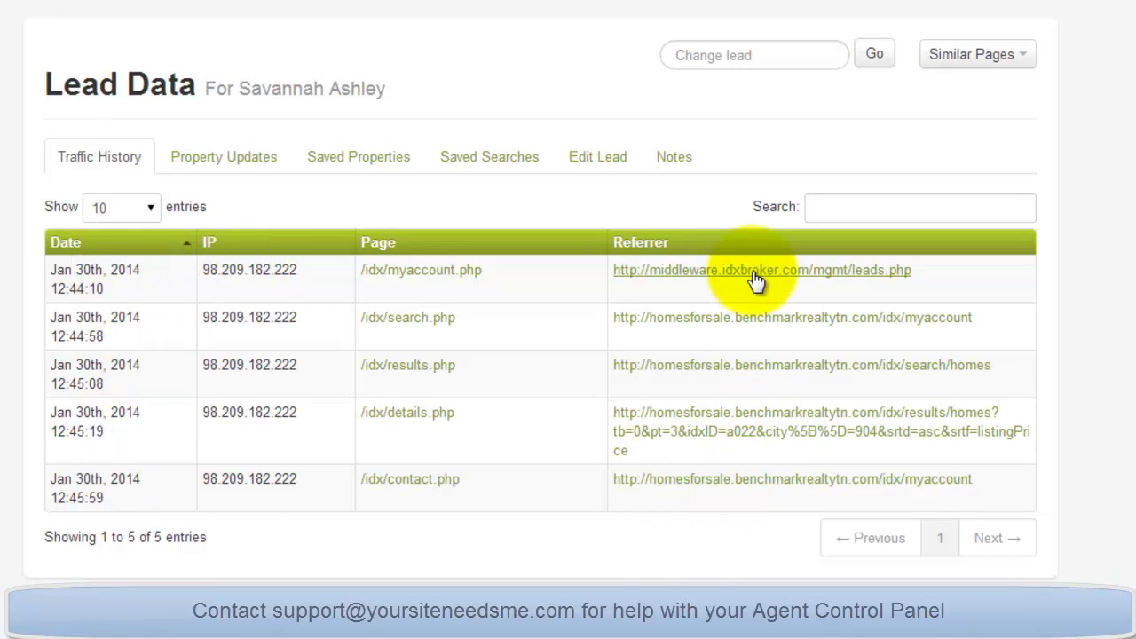
left_click(226, 164)
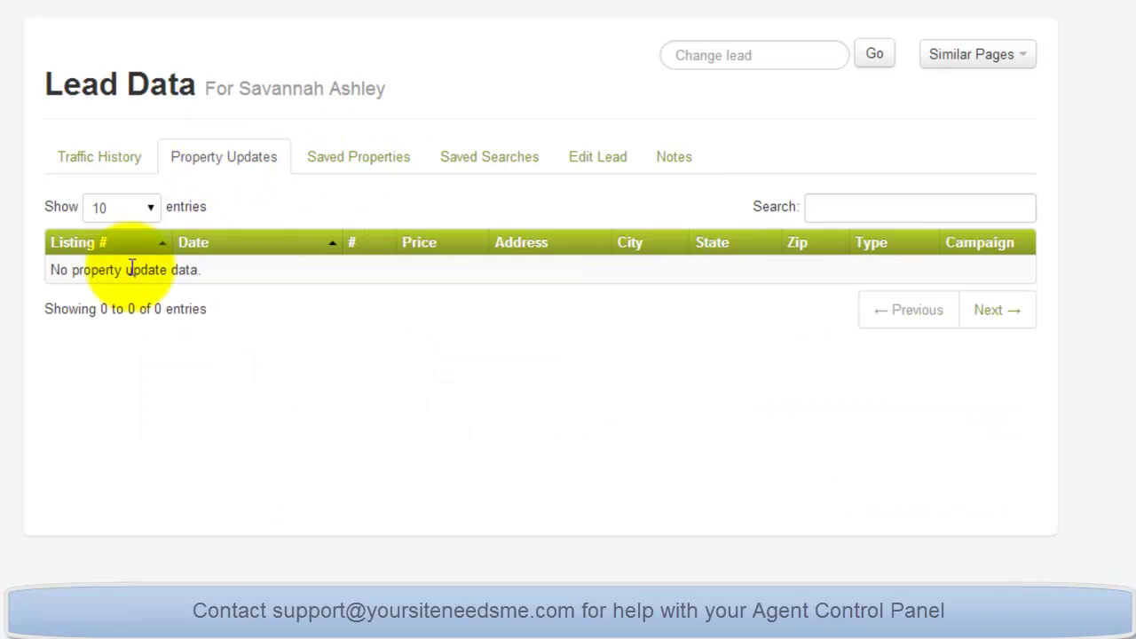
left_click(362, 172)
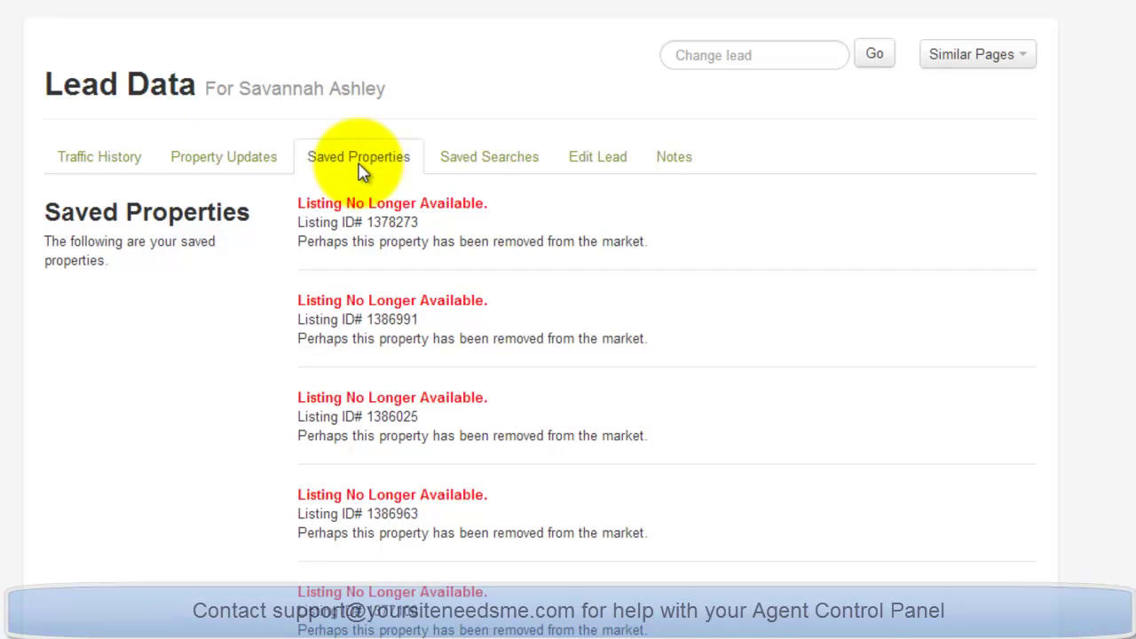
left_click(501, 160)
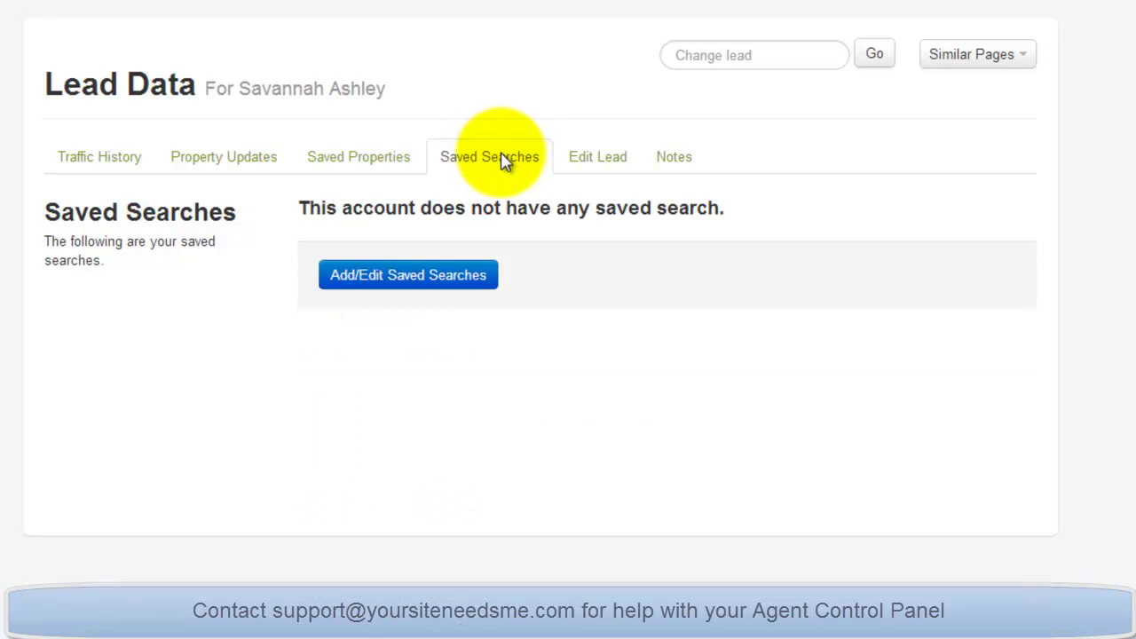
left_click(602, 168)
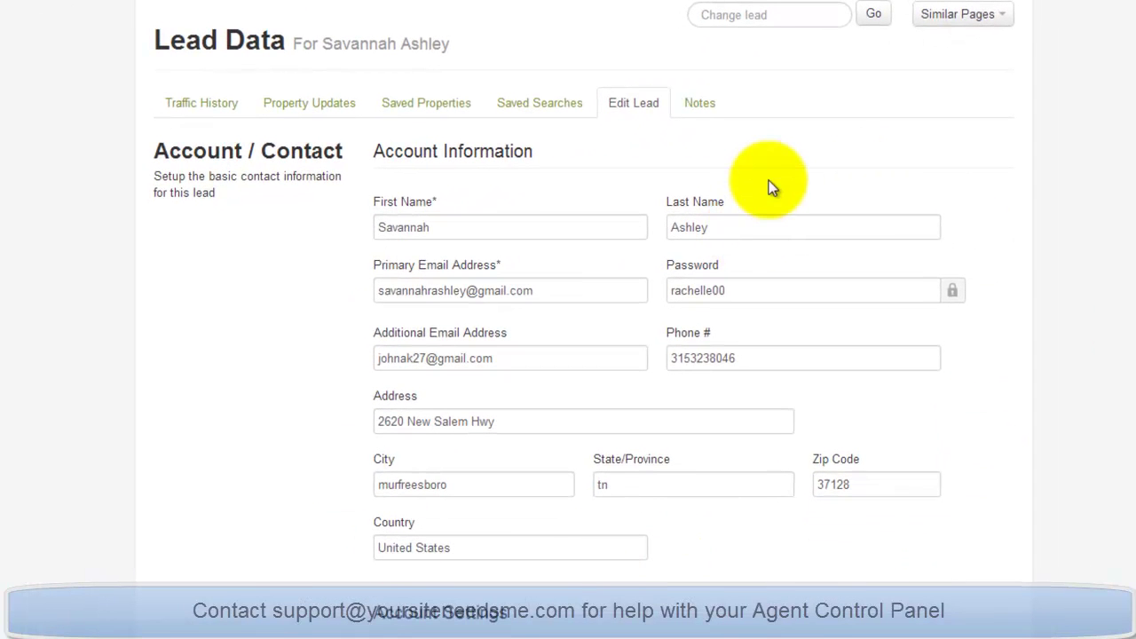
left_click(330, 108)
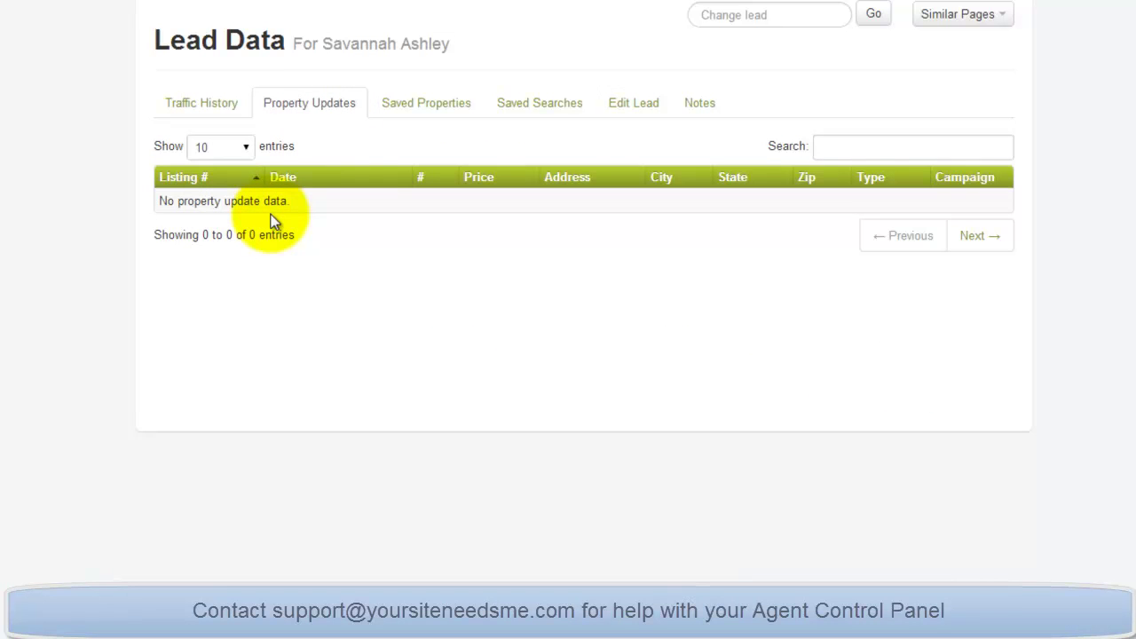
left_click(419, 103)
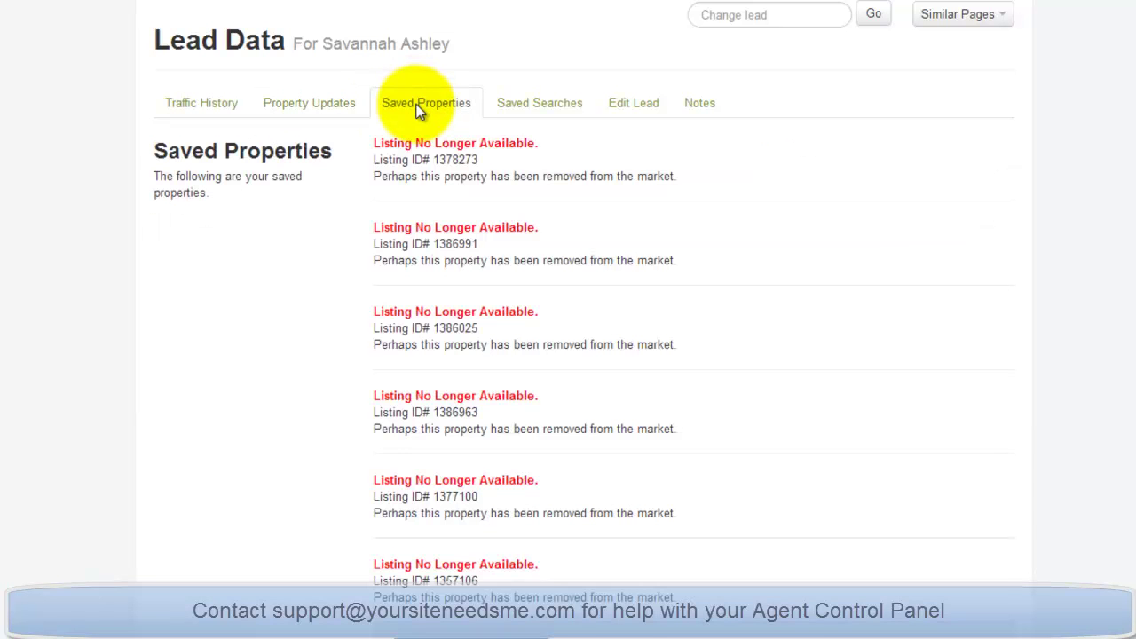
scroll(511, 222, "down", 1)
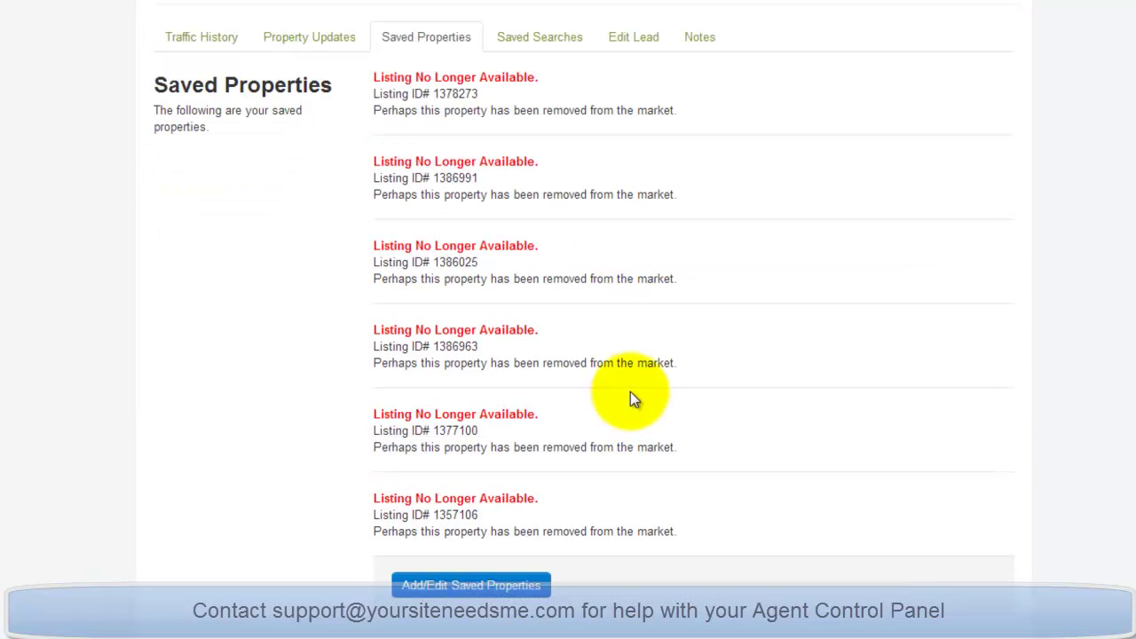
Delete the first of the lead's saved properties.
left_click(475, 589)
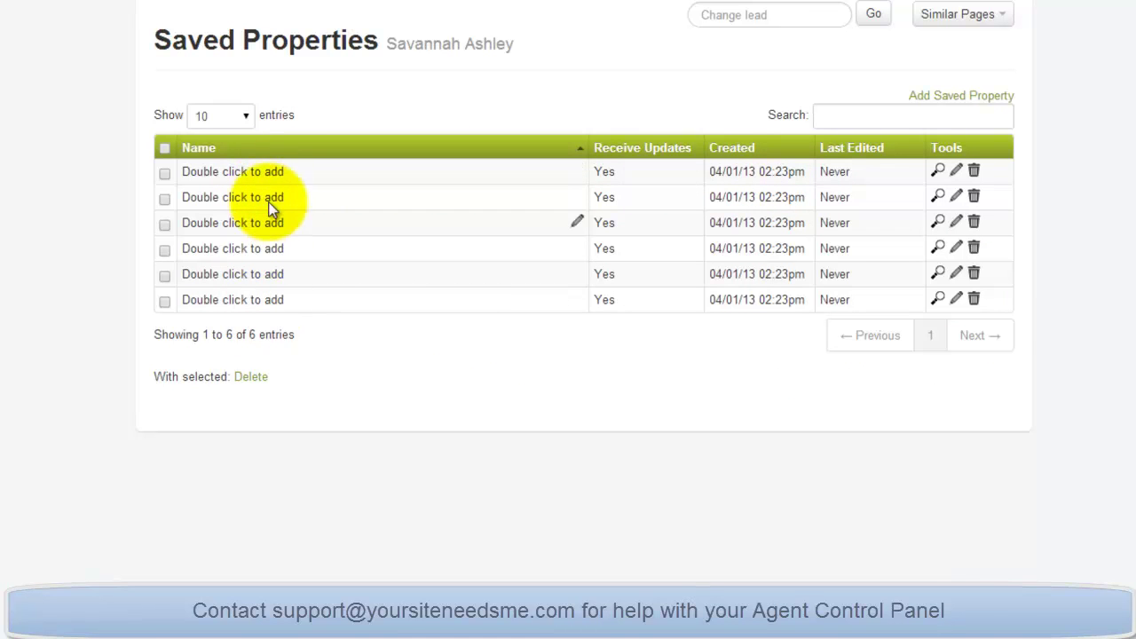
left_click(974, 172)
left_click(804, 120)
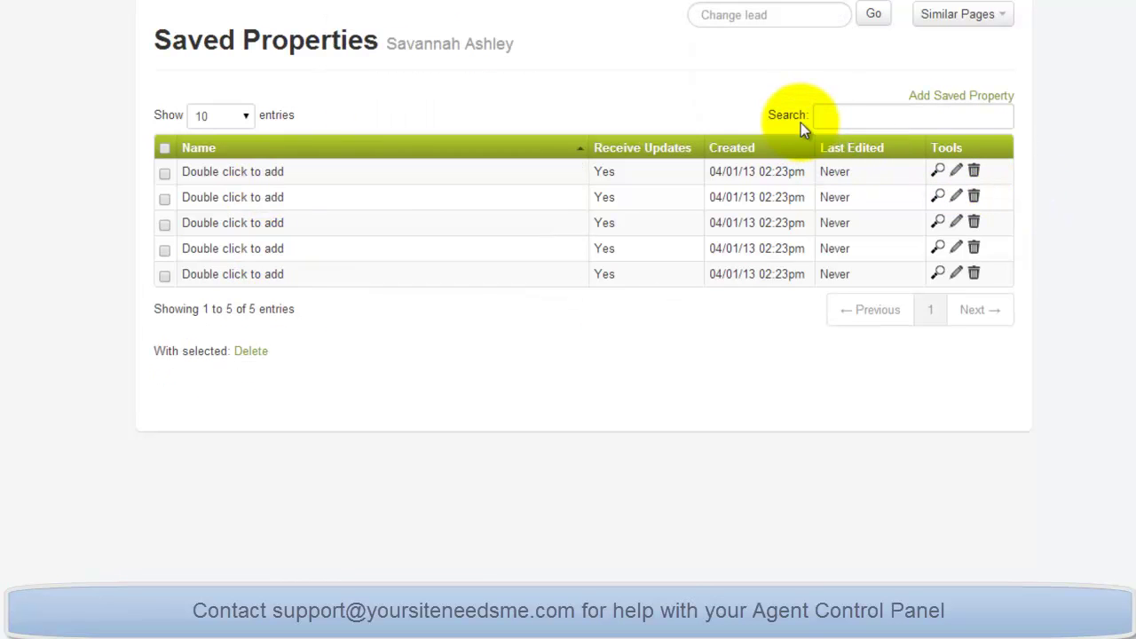
Open the Add Saved Property form and visit its name and listing number fields.
left_click(979, 96)
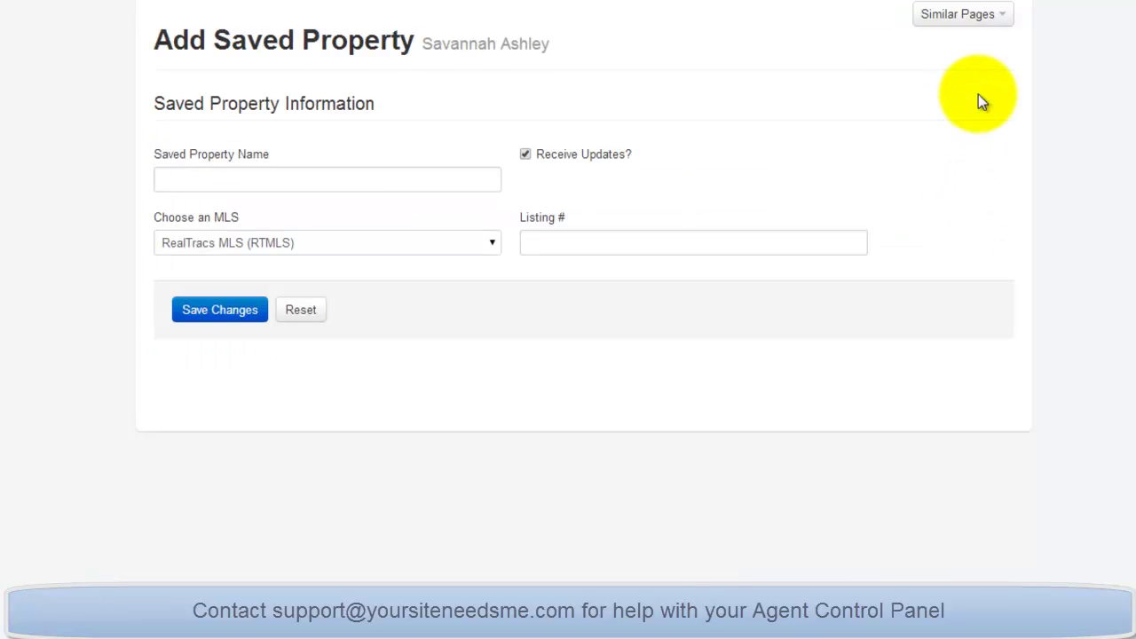
left_click(222, 181)
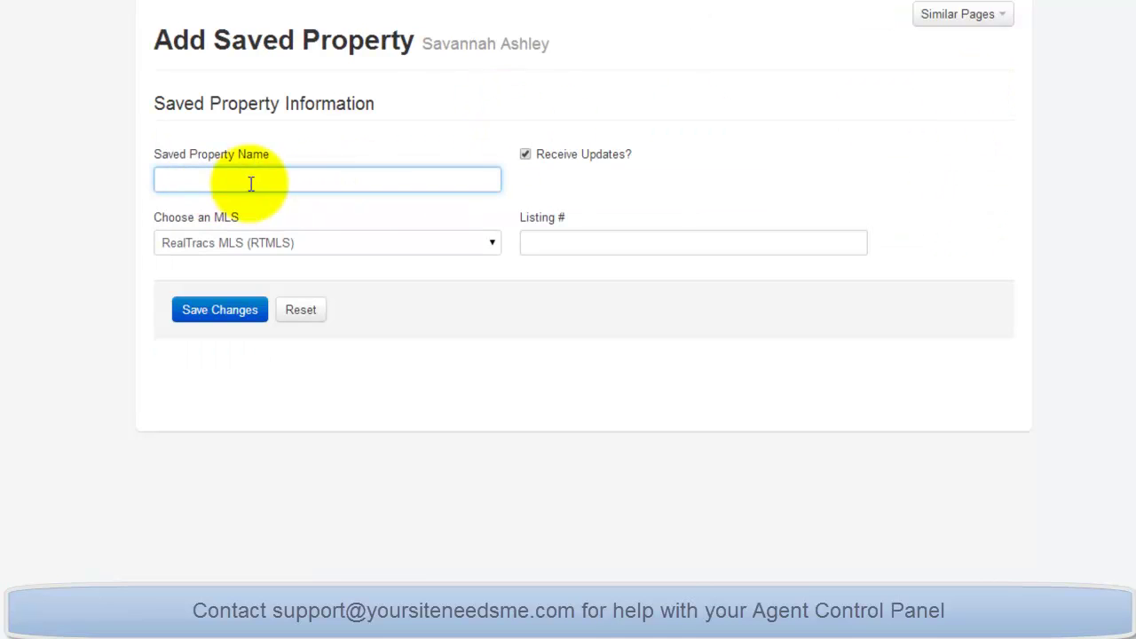
left_click(541, 244)
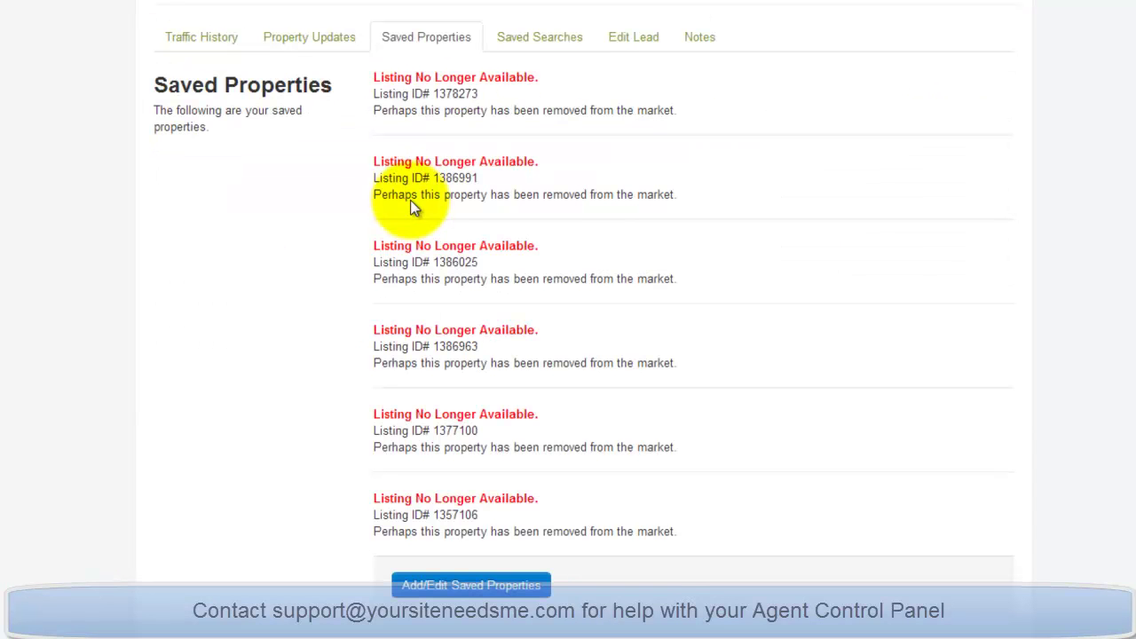
Check the empty Saved Searches tab and Add Saved Search form, then show the Edit Lead details.
left_click(561, 40)
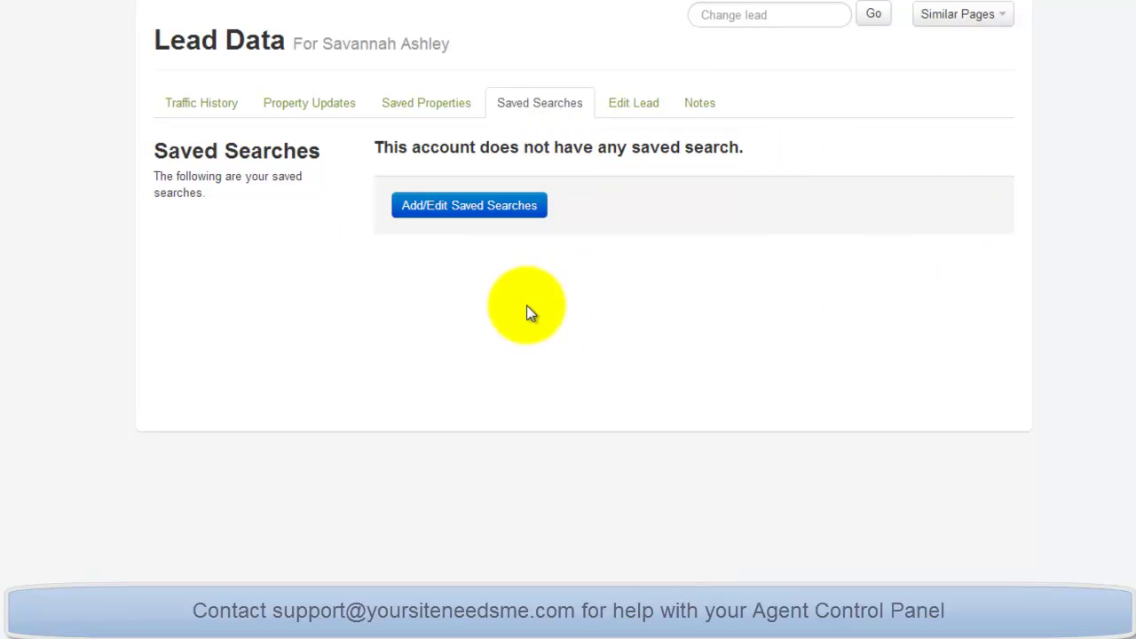
left_click(438, 217)
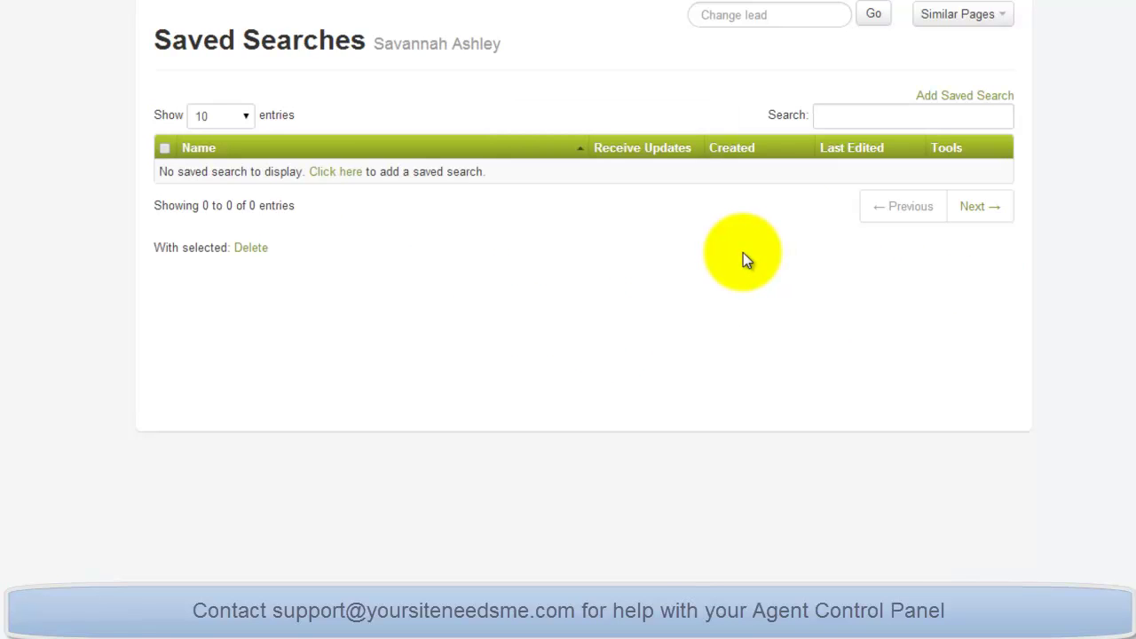
left_click(334, 174)
left_click(332, 151)
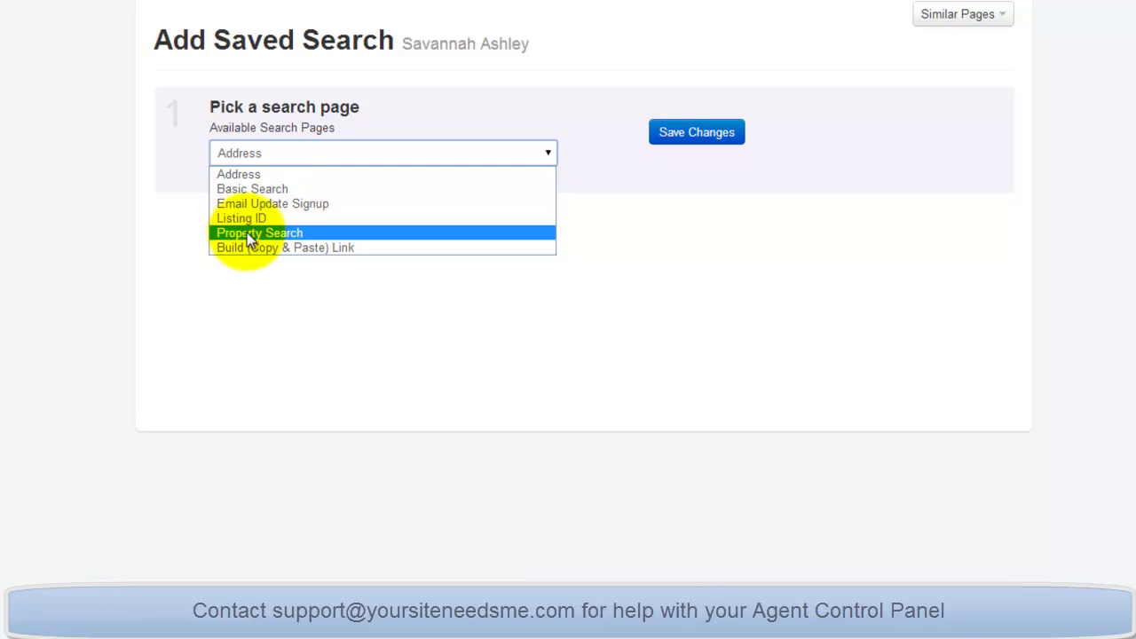
left_click(448, 64)
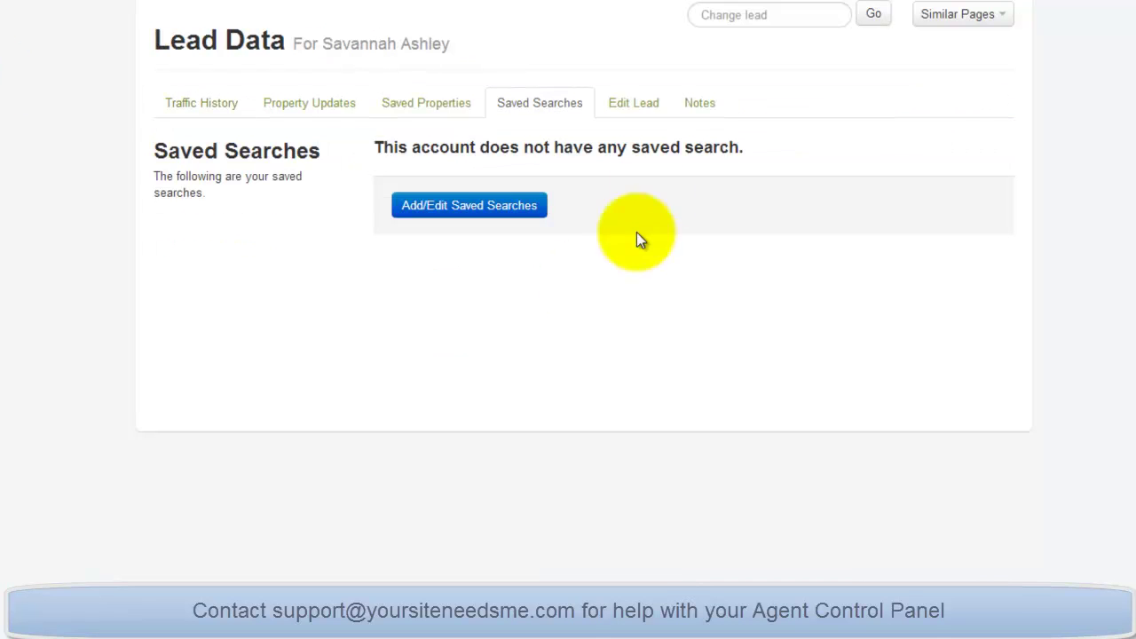
left_click(635, 105)
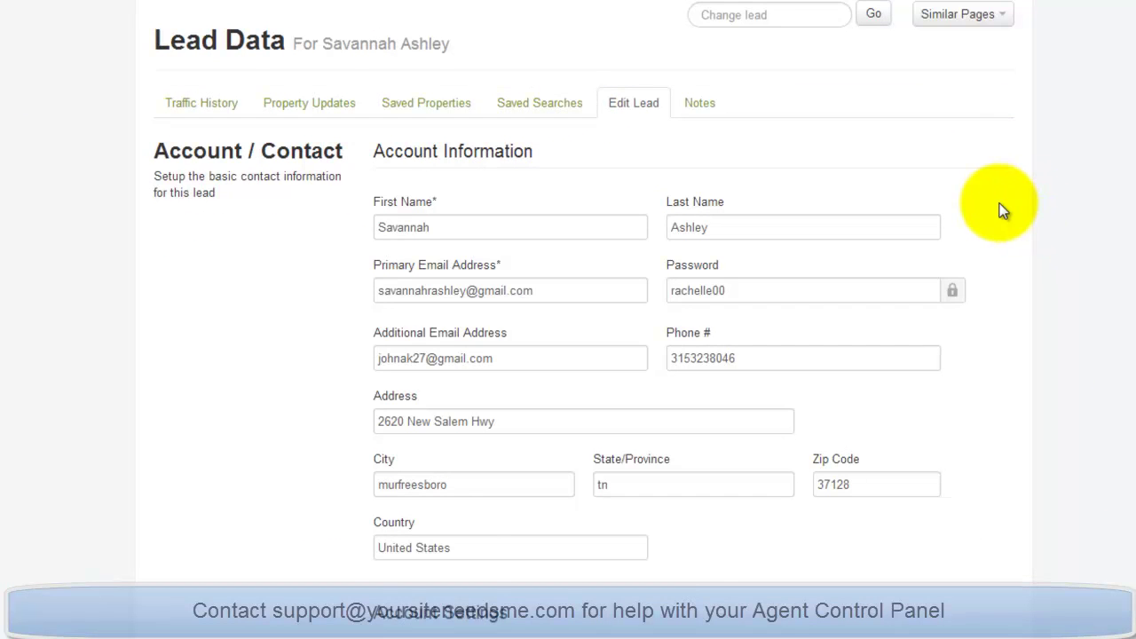
Look over Edit Lead, read the lead's single note, then open Export > Manage.
scroll(1001, 217, "down", 3)
scroll(1001, 229, "up", 3)
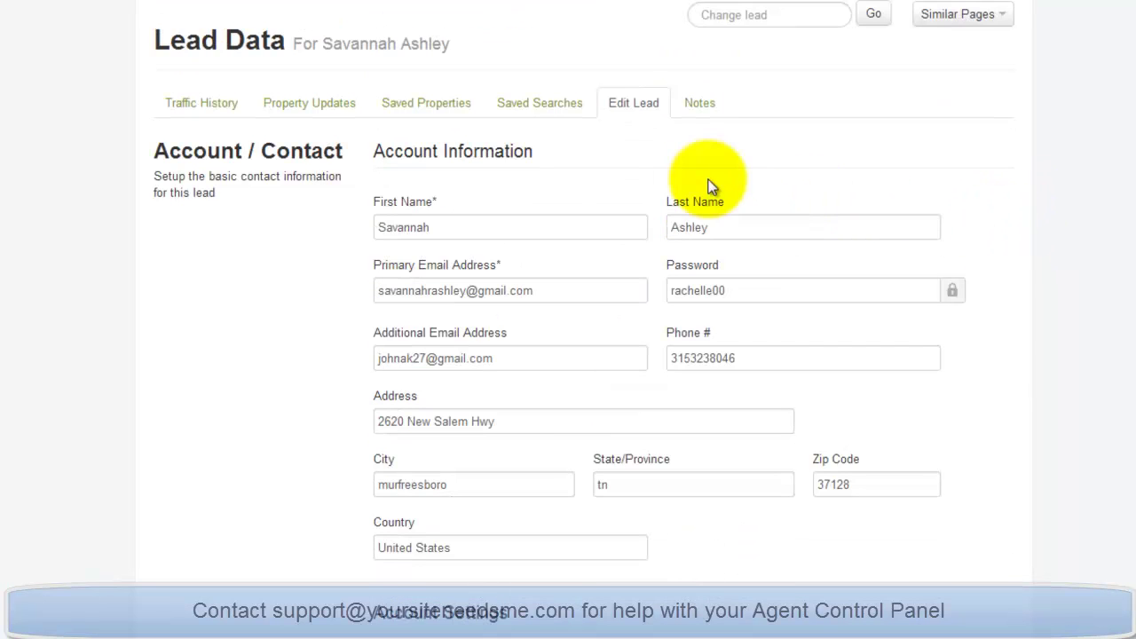
left_click(701, 114)
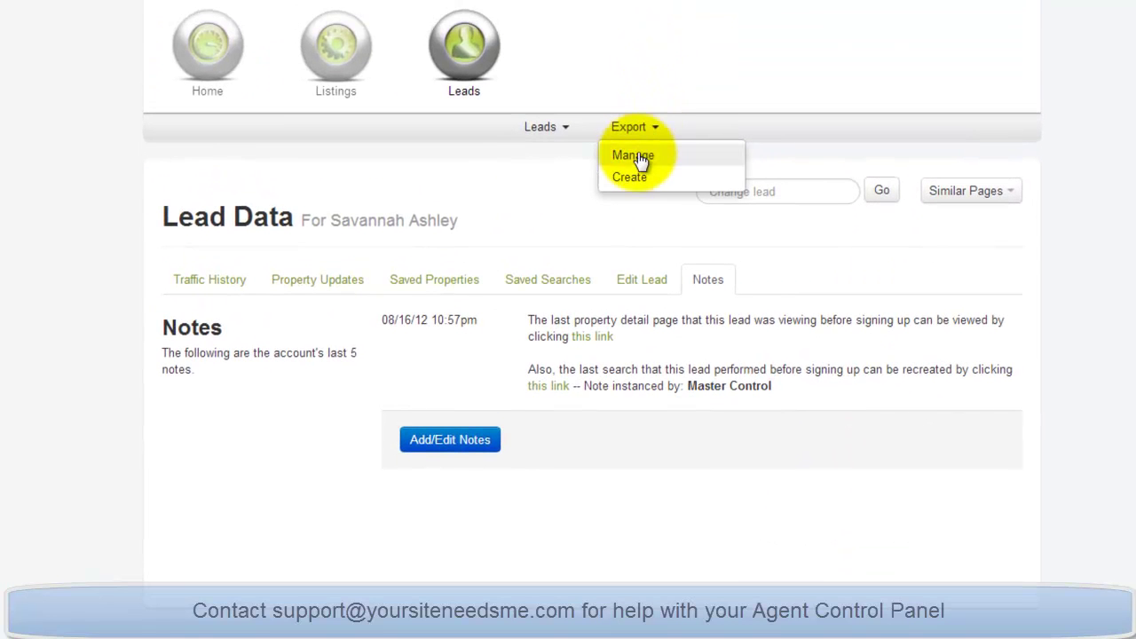
left_click(637, 158)
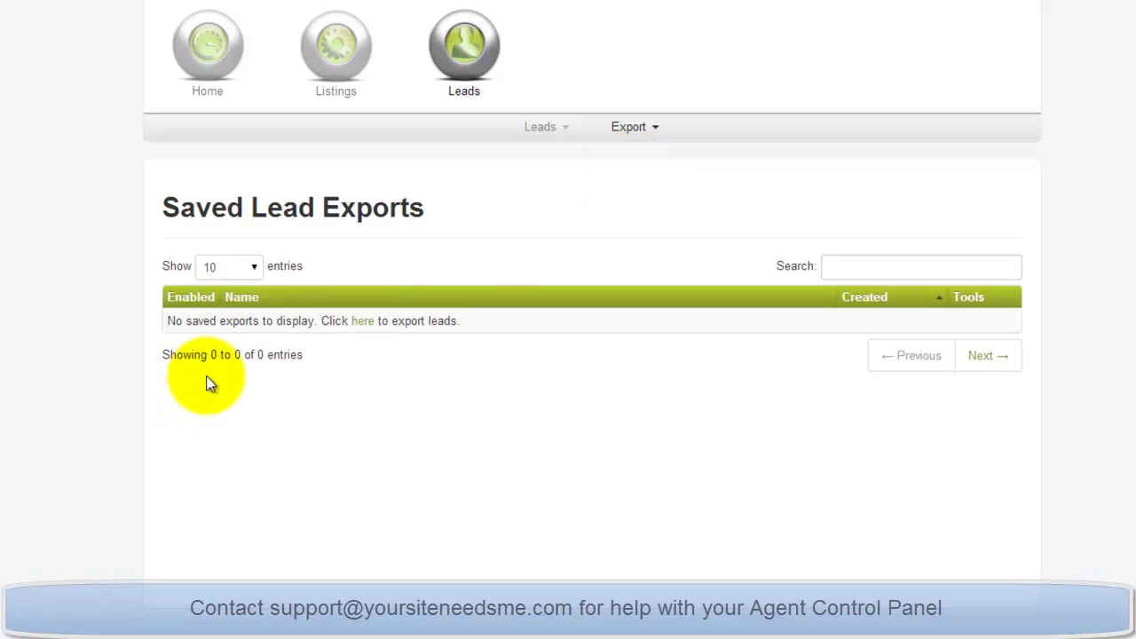
Start a new lead export and select every available field from First Name down.
left_click(363, 324)
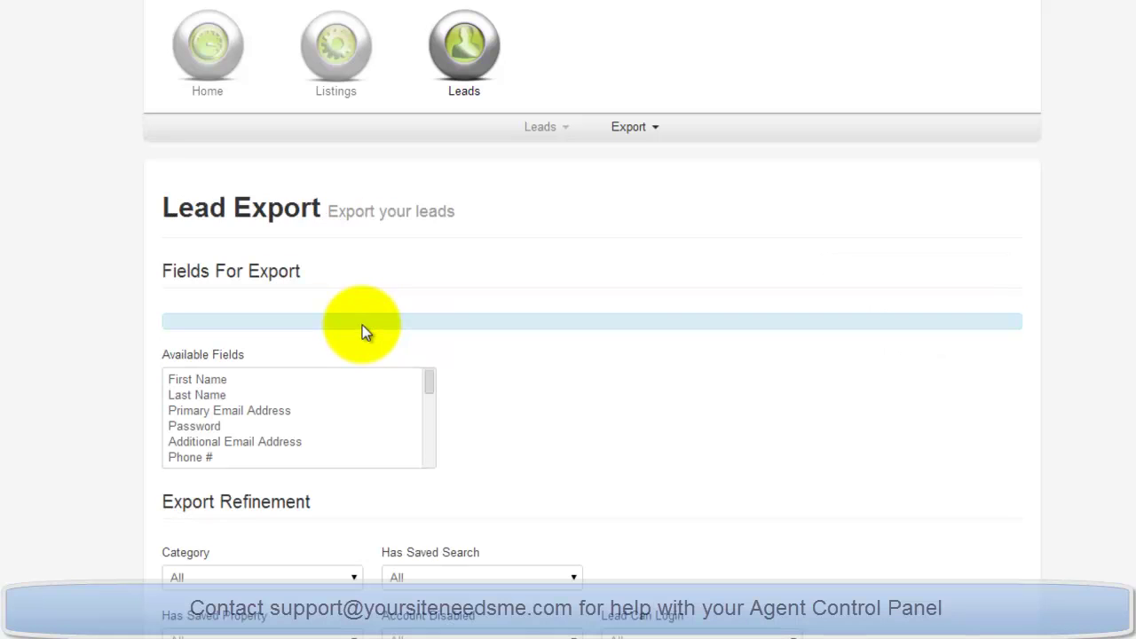
scroll(669, 351, "down", 1)
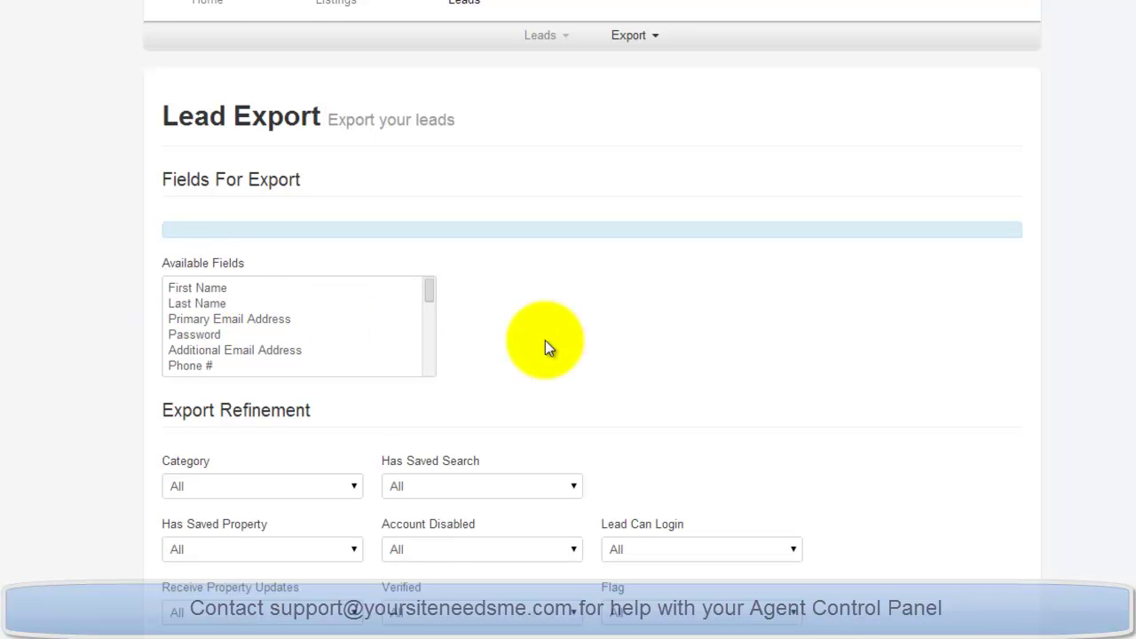
scroll(941, 337, "down", 1)
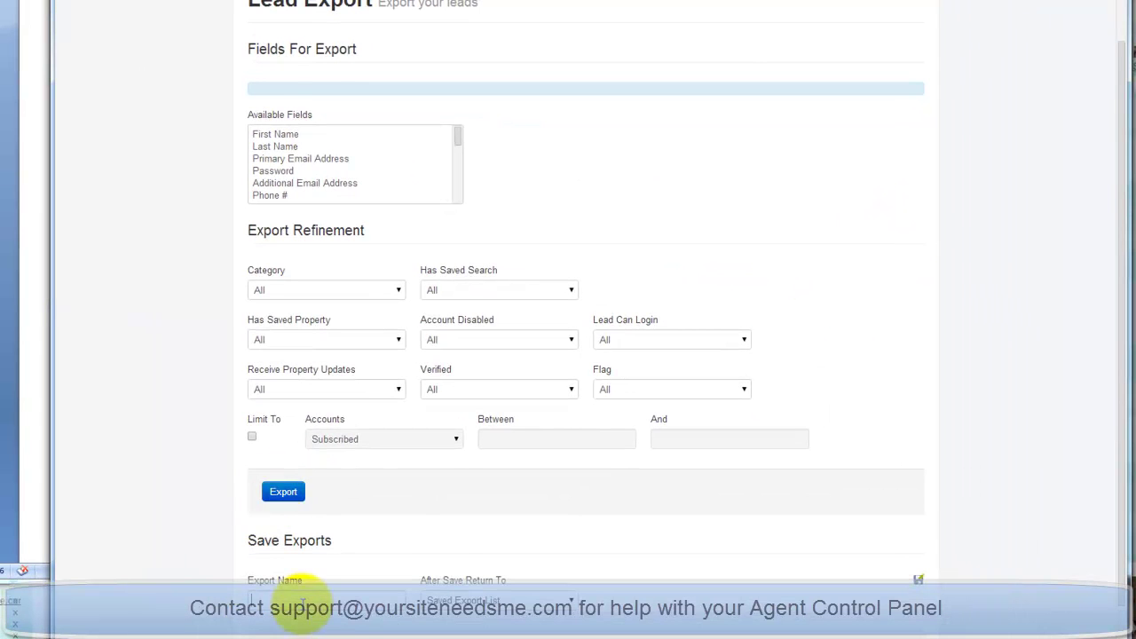
scroll(754, 444, "down", 1)
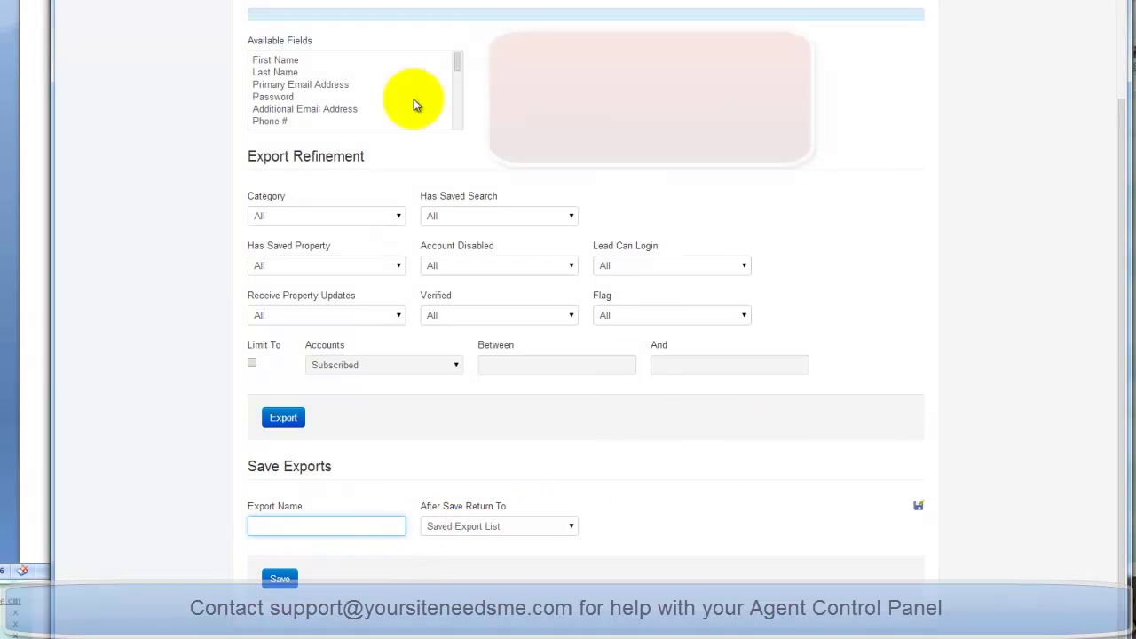
left_click(295, 65)
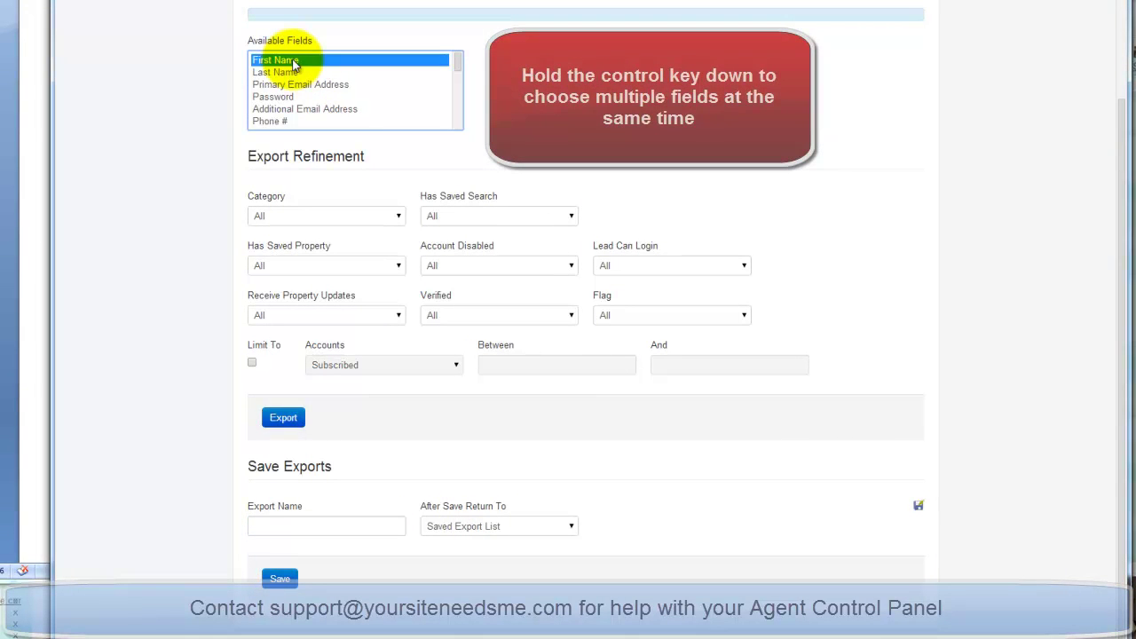
key("shift+Down")
key("shift+Down")
key("shift+Down")
key("shift+Down")
key("shift+Down")
key("shift+Down")
key("shift+Down")
key("shift+Down")
key("shift+Down")
key("shift+Down")
key("shift+Down")
key("shift+Down")
key("shift+Down")
key("shift+Down")
key("shift+Down")
key("shift+Down")
key("shift+Down")
key("shift+Down")
key("shift+Down")
key("shift+Down")
key("shift+Down")
key("shift+Down")
key("shift+Down")
key("shift+Down")
key("shift+Down")
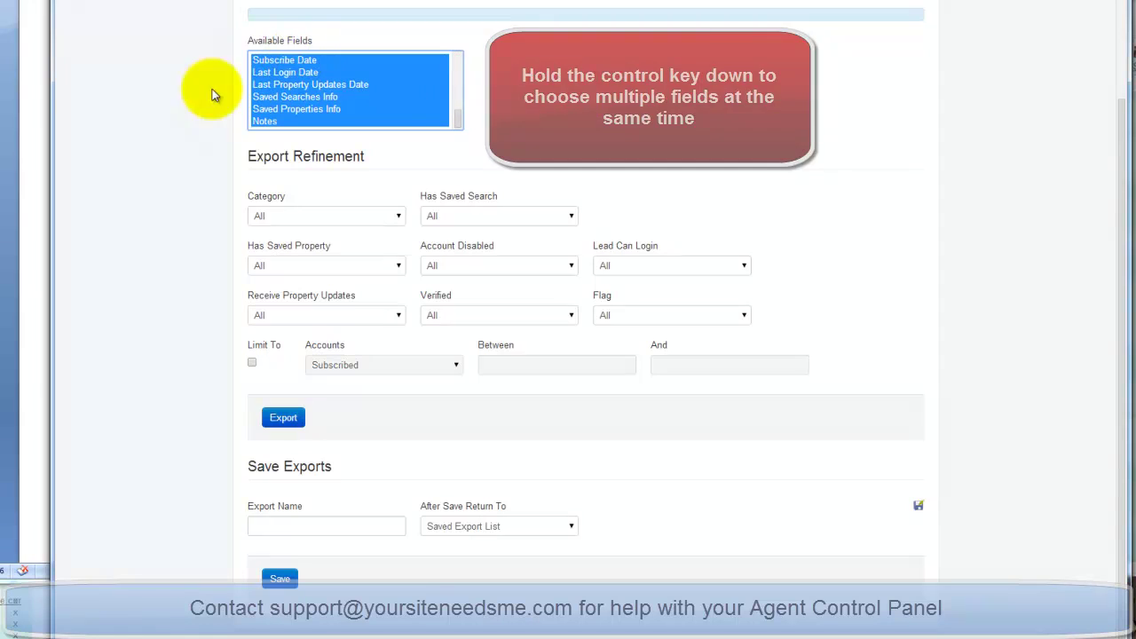
Name the export 'Leads 1-30-14', keep Saved Export List after saving, and download it.
left_click(263, 525)
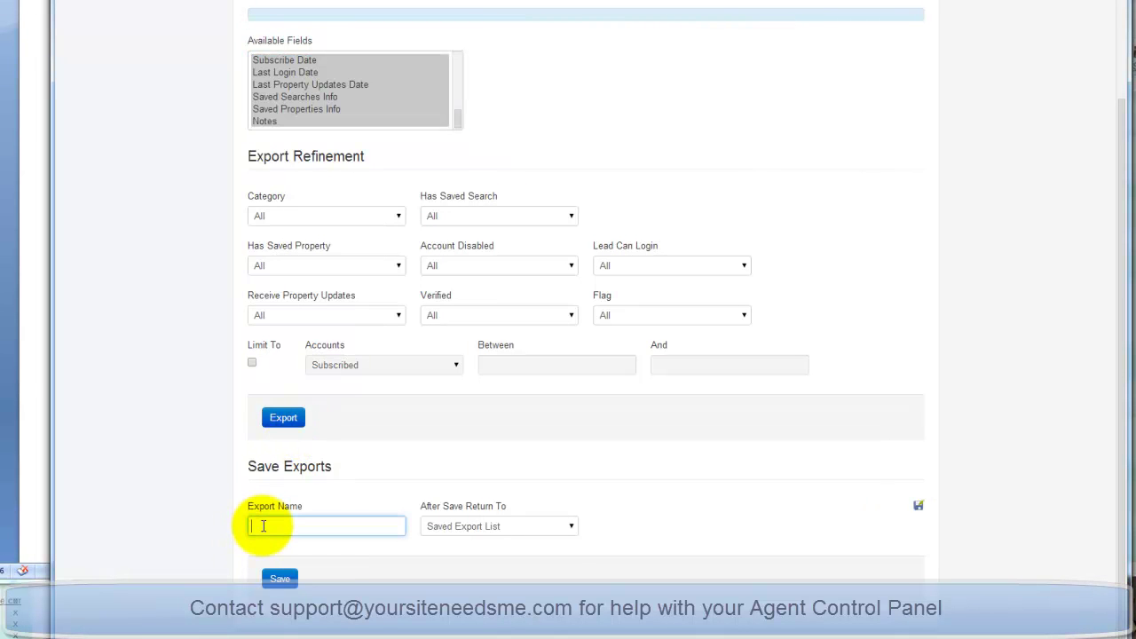
type("Leads 1-30-14")
left_click(461, 528)
left_click(462, 542)
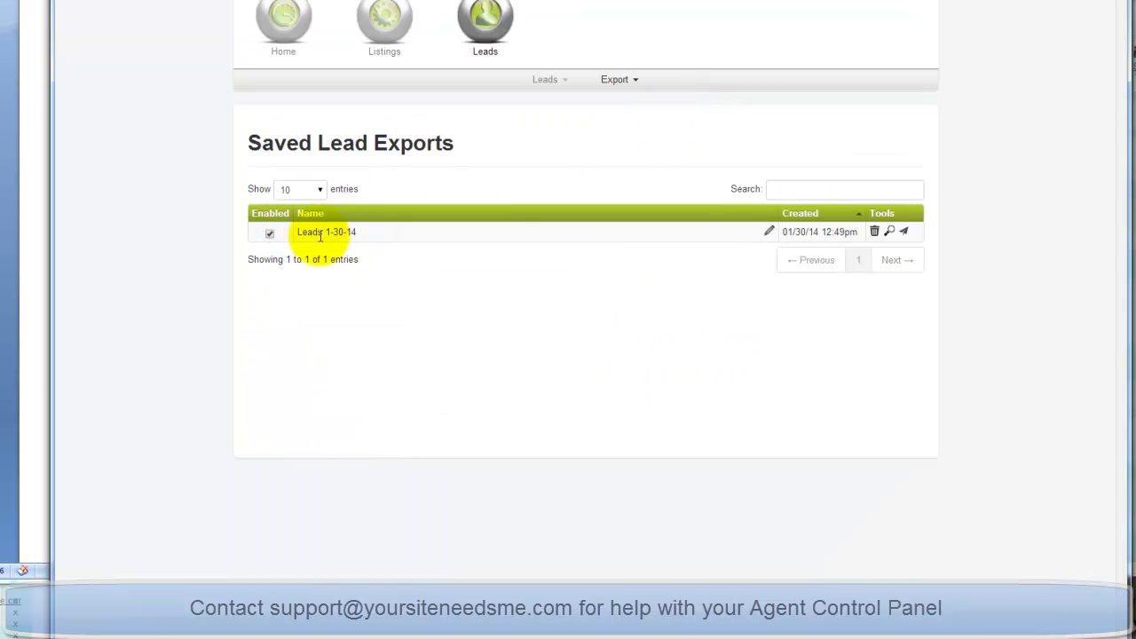
left_click(905, 232)
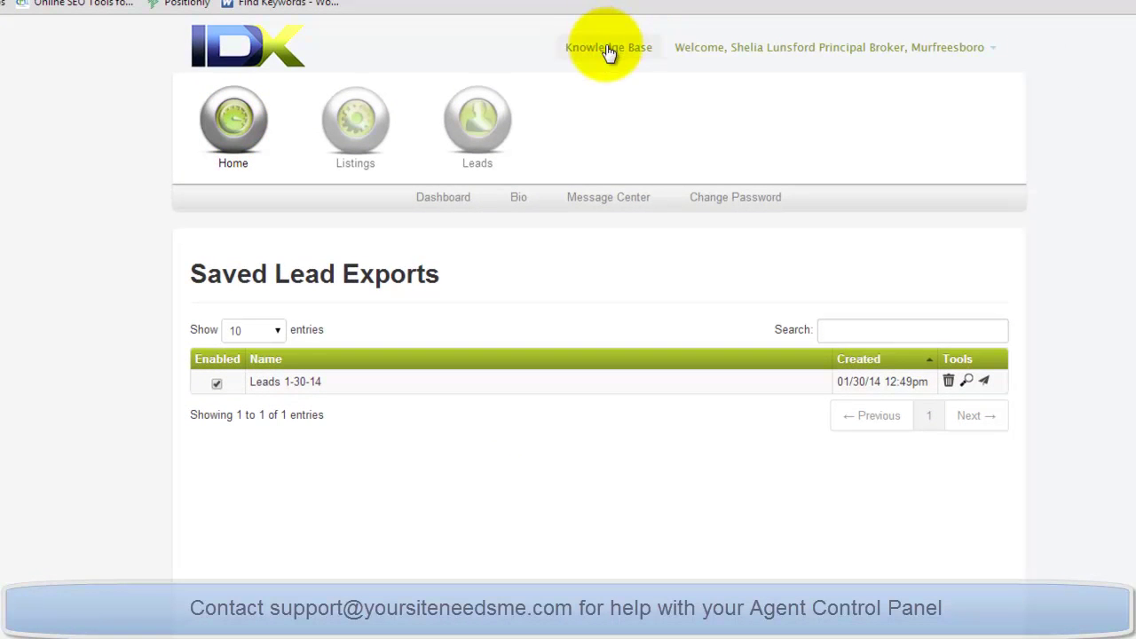
Open the IDX Knowledgebase from the Knowledge Base link at the top.
left_click(609, 49)
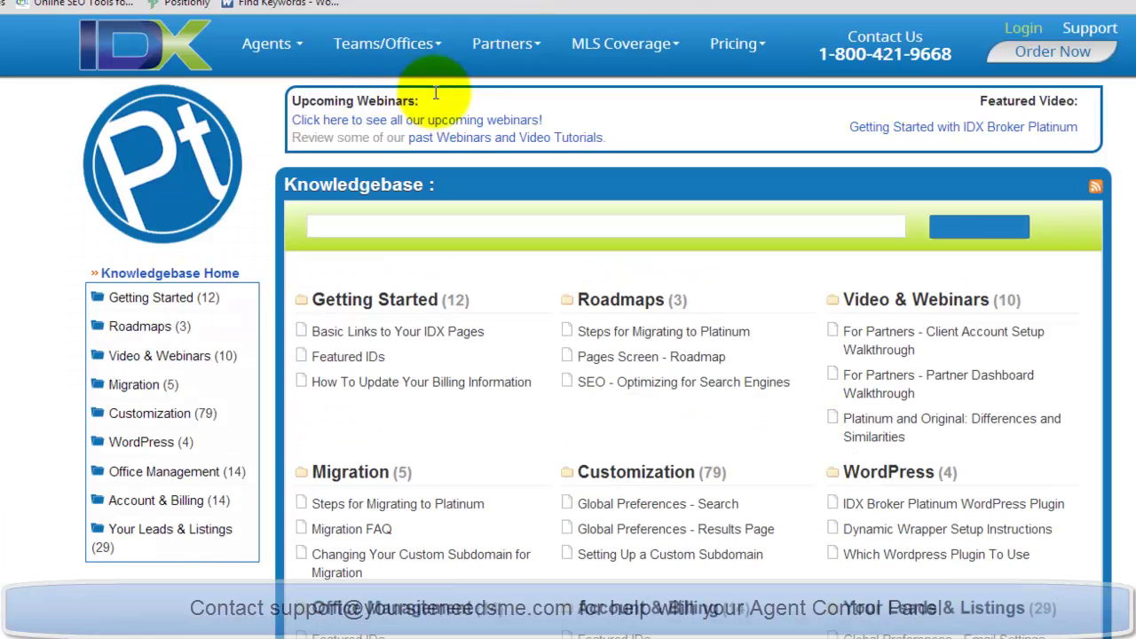